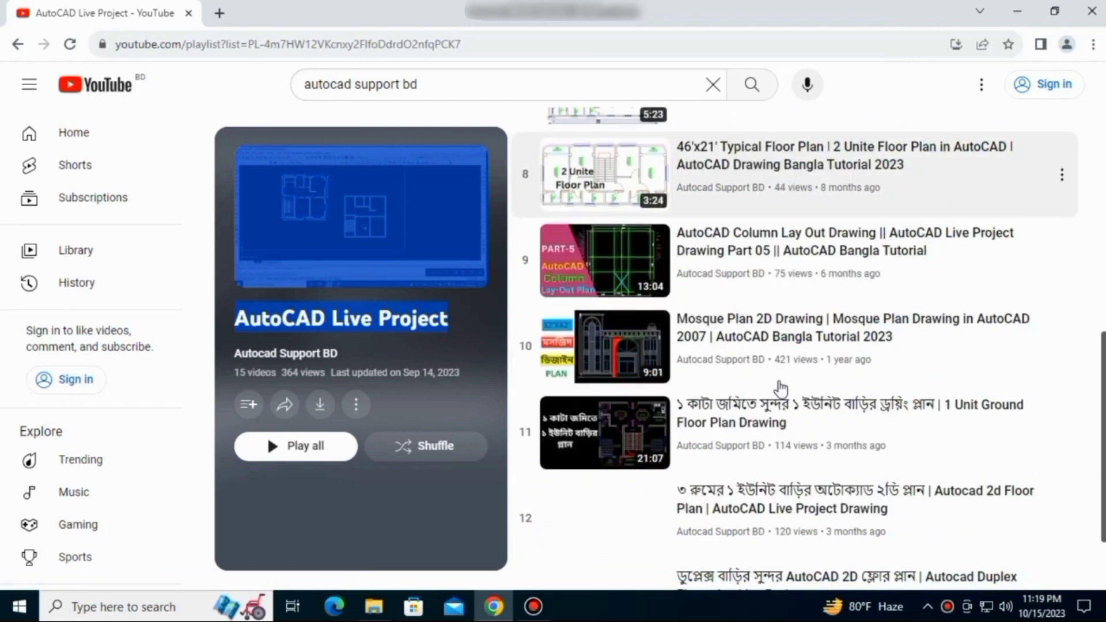
- Look through the videos in the AutoCAD Live Project playlist
scroll(725, 455, up, 4)
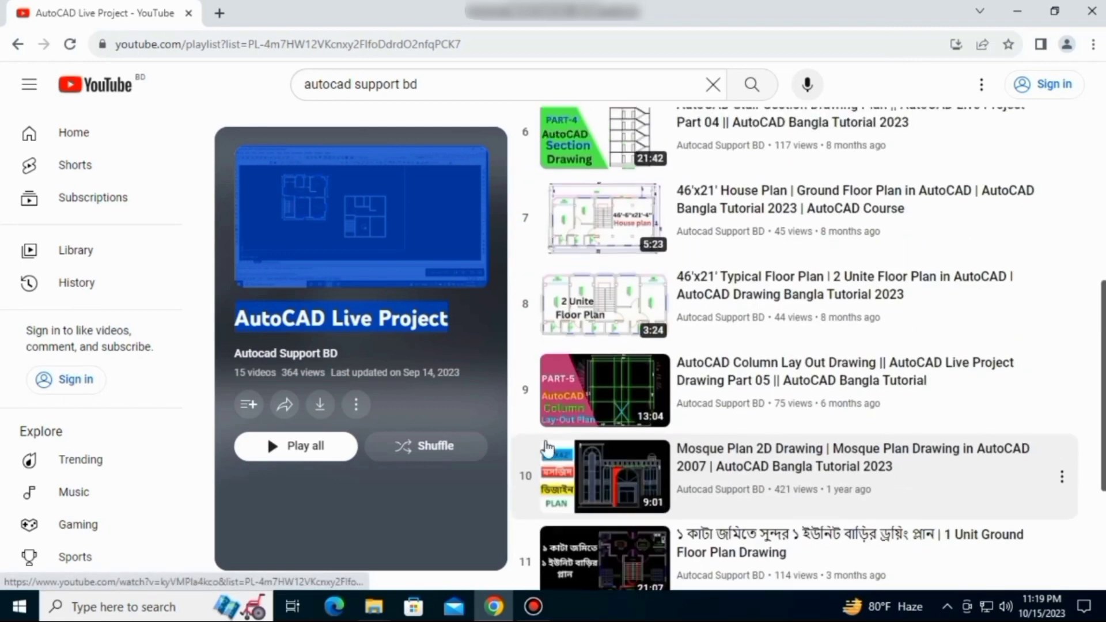
scroll(713, 375, up, 2)
scroll(713, 377, up, 8)
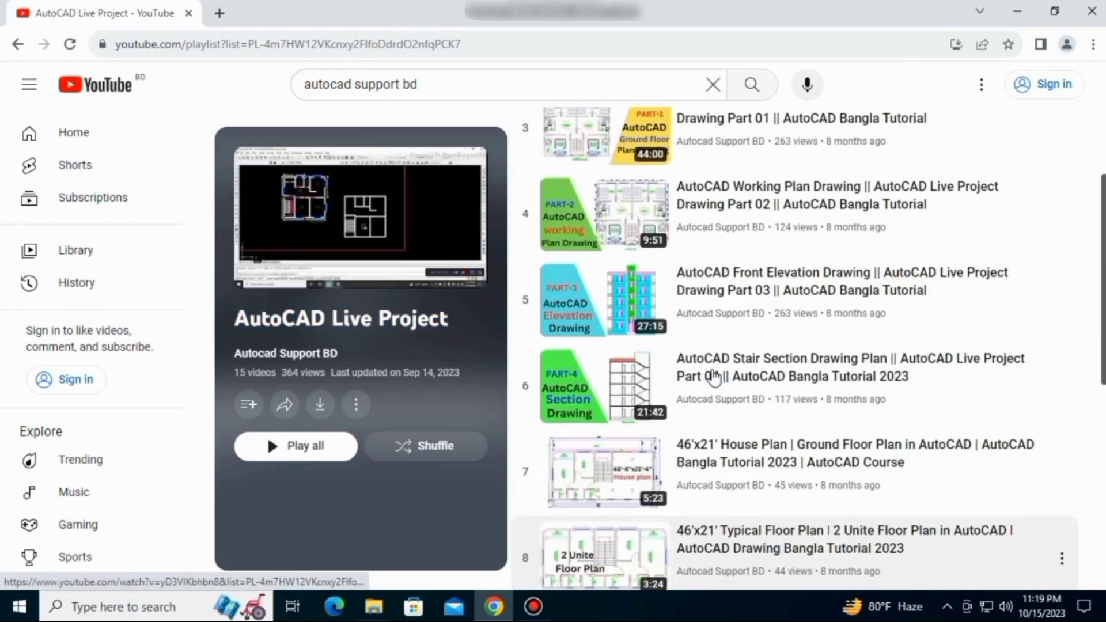
scroll(733, 400, down, 3)
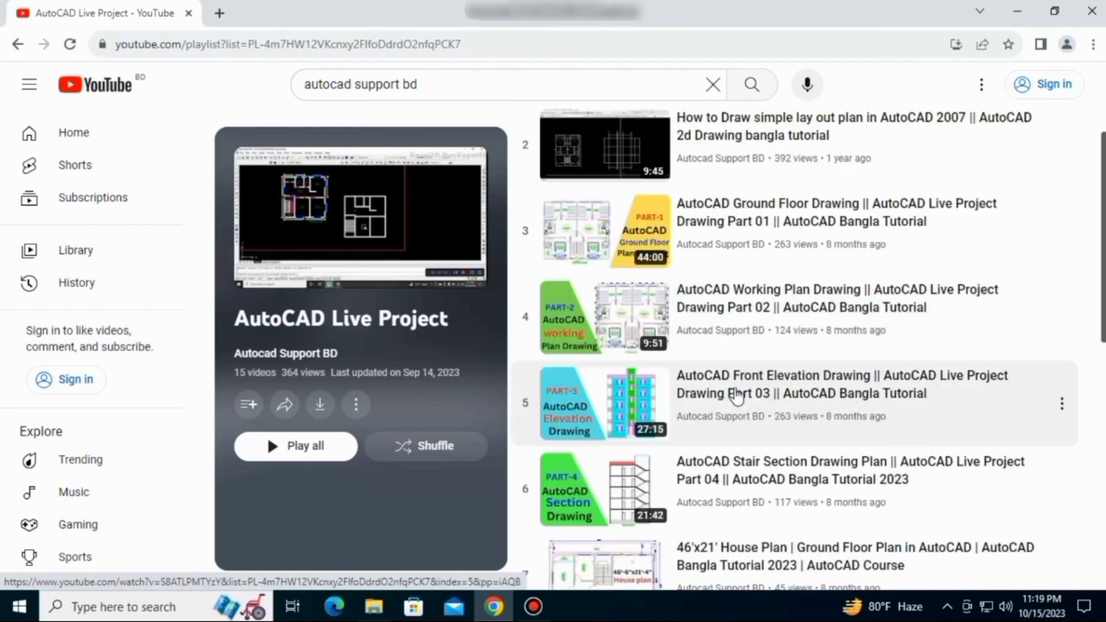
scroll(737, 391, down, 1)
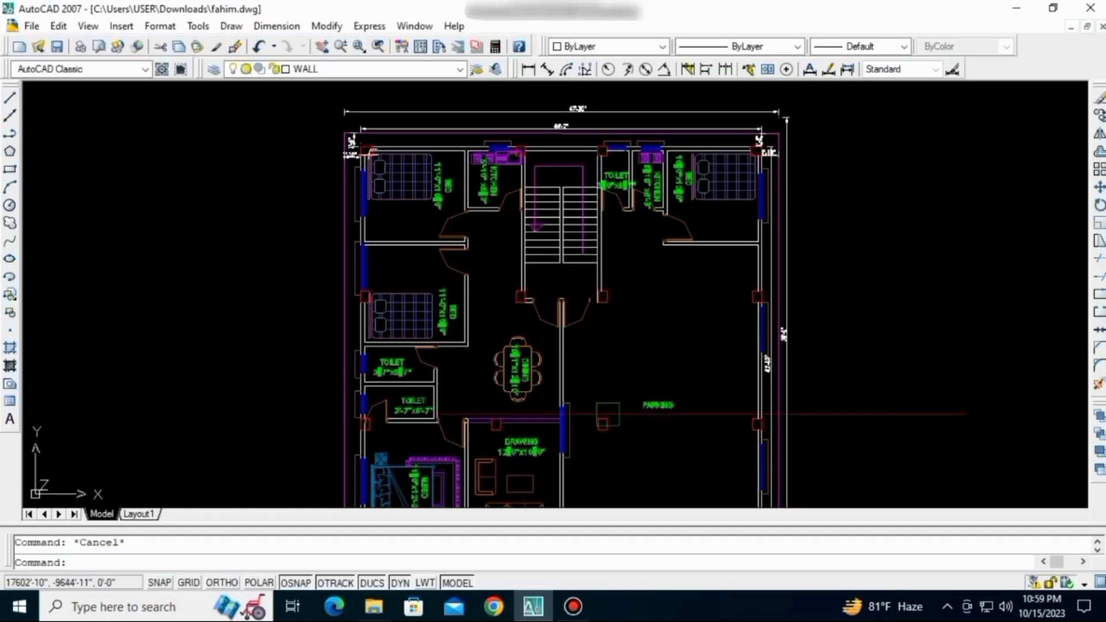
- In AutoCAD, copy all columns of the ground floor plan straight down into the empty space below, using the upper-right column's outer corner as base point
scroll(602, 386, up, 5)
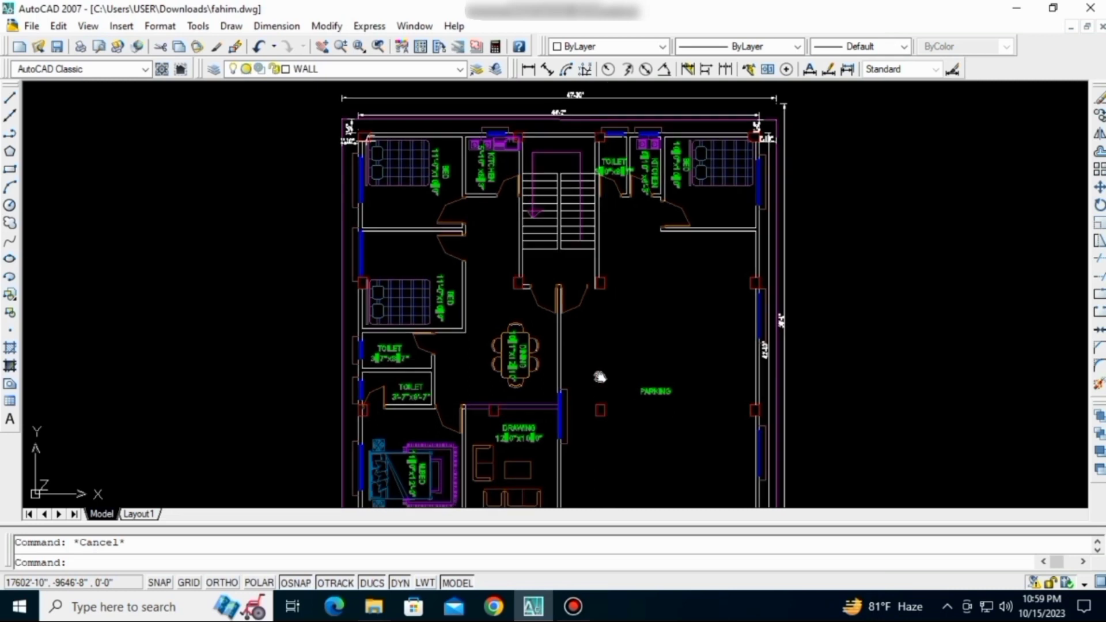
scroll(605, 389, down, 5)
scroll(607, 369, up, 6)
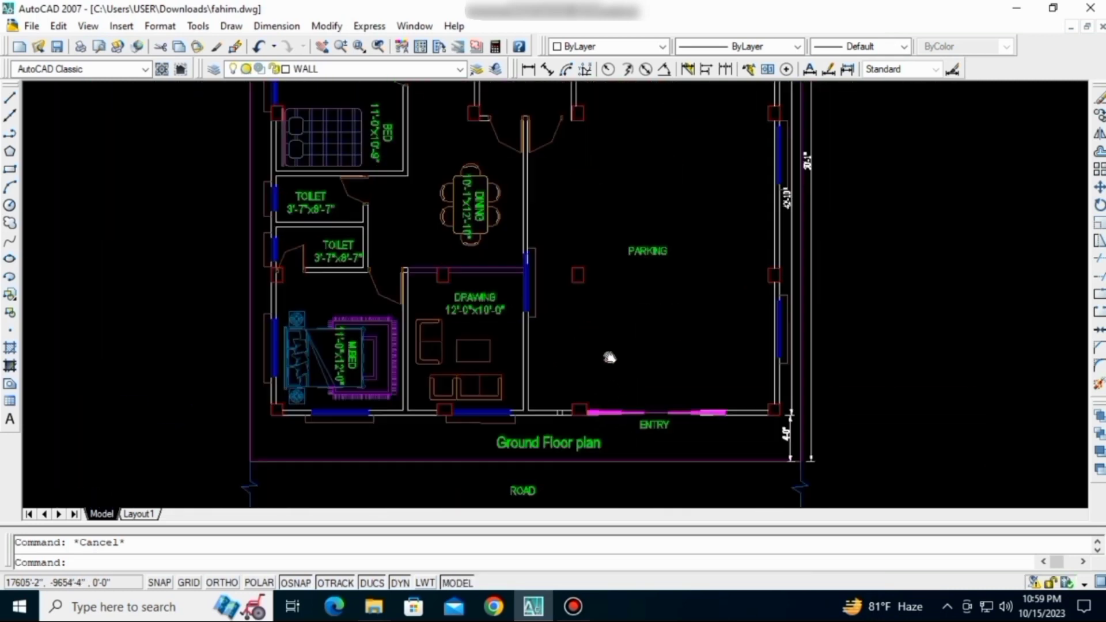
scroll(597, 396, up, 2)
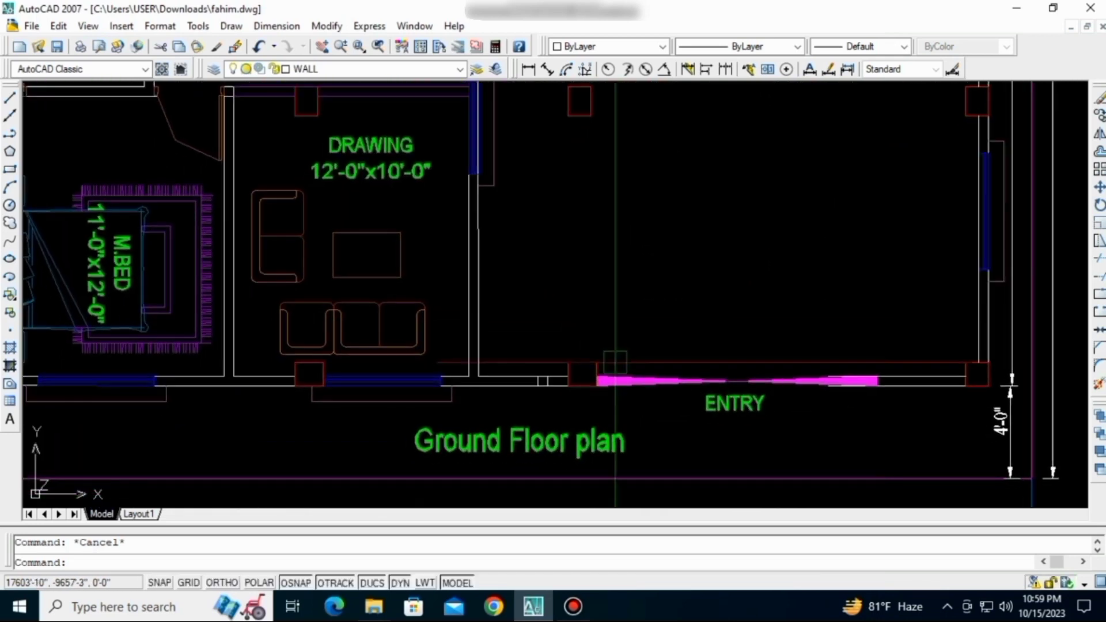
scroll(593, 360, down, 4)
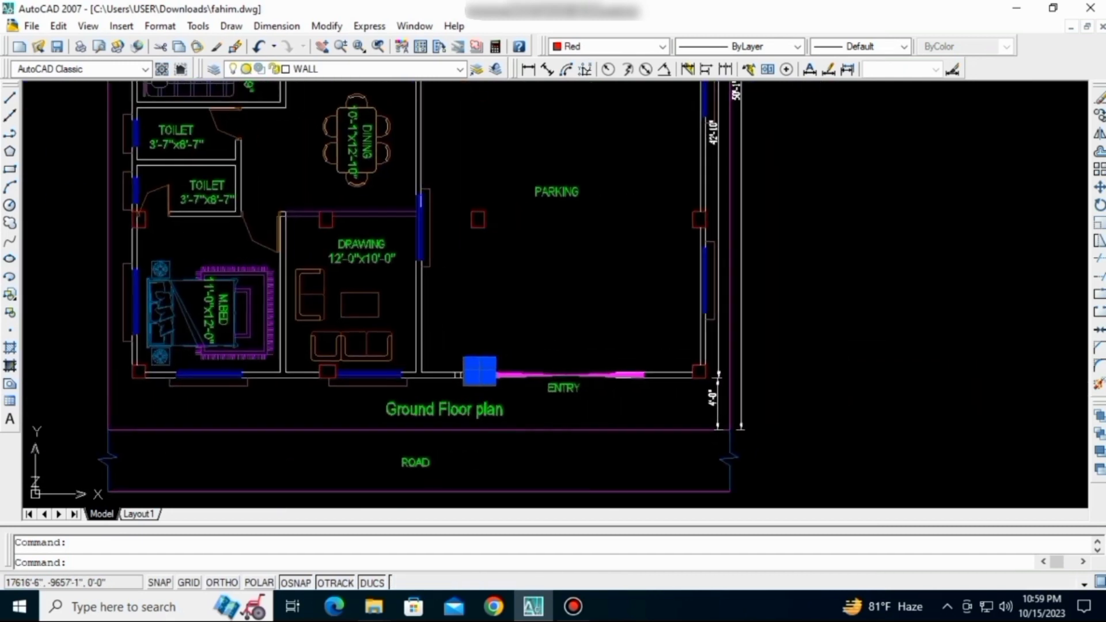
scroll(720, 368, up, 5)
scroll(678, 335, down, 4)
scroll(672, 332, up, 4)
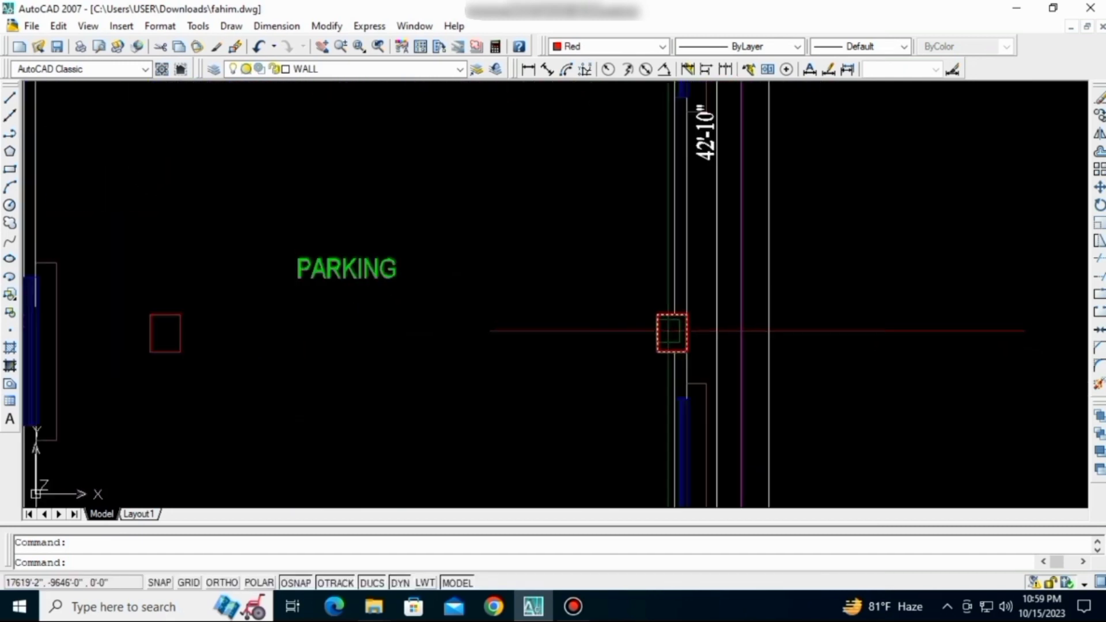
scroll(648, 324, down, 4)
scroll(489, 311, up, 4)
scroll(484, 323, down, 4)
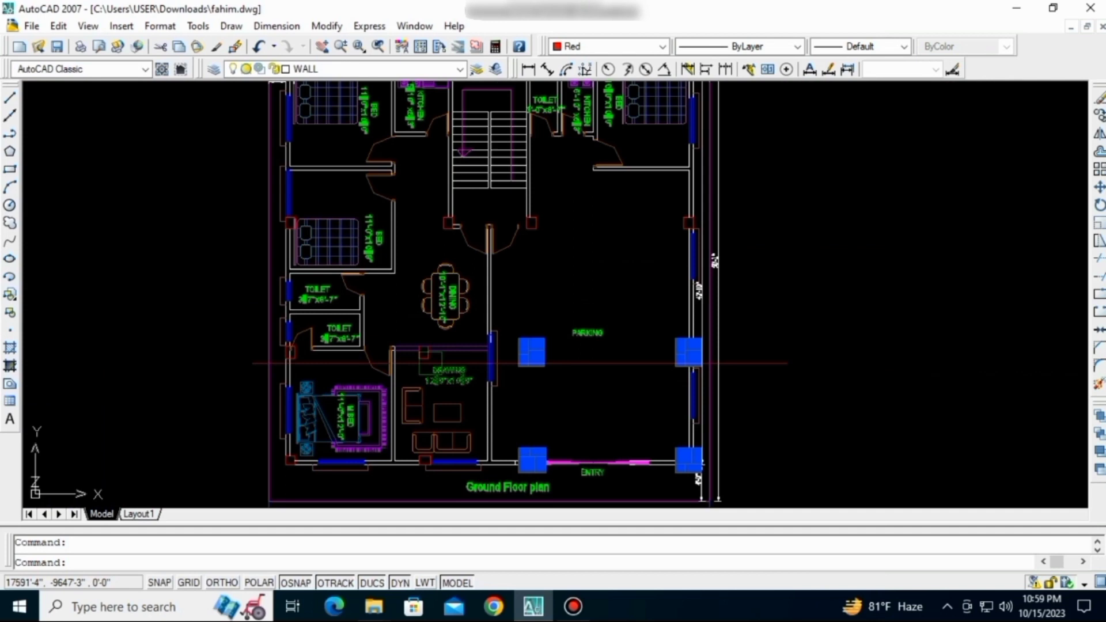
scroll(419, 355, up, 5)
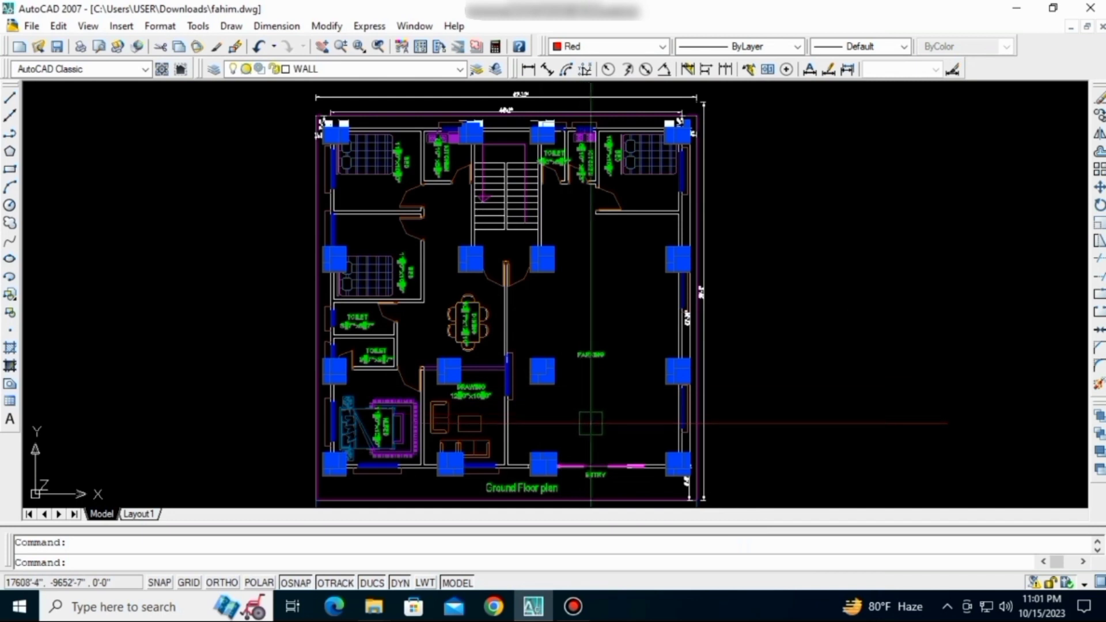
middle_drag(565, 401, 577, 439)
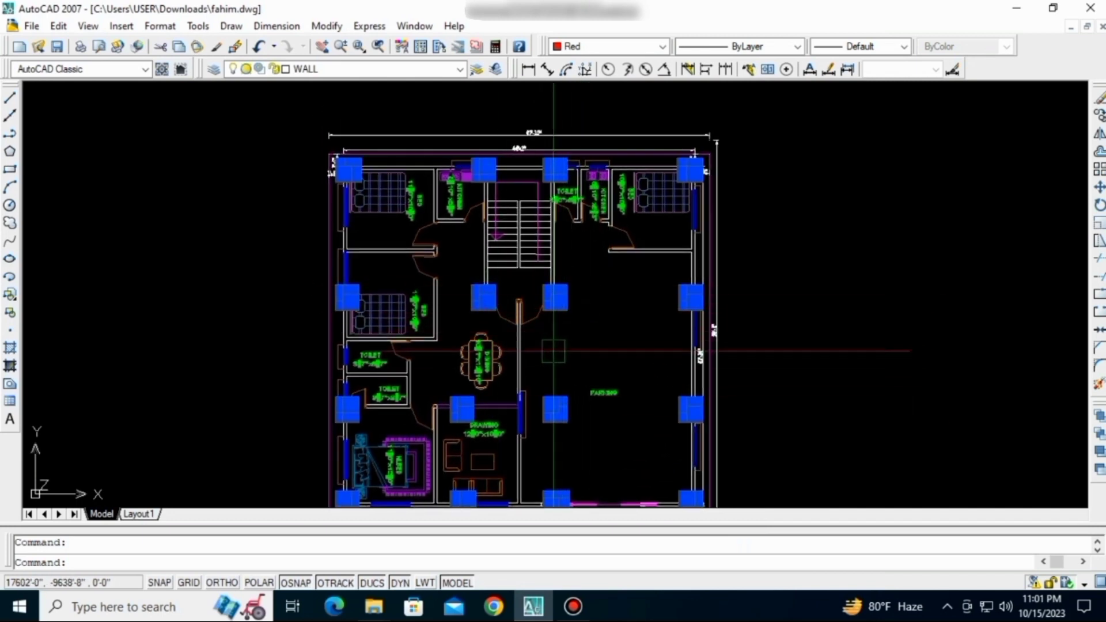
scroll(567, 350, down, 3)
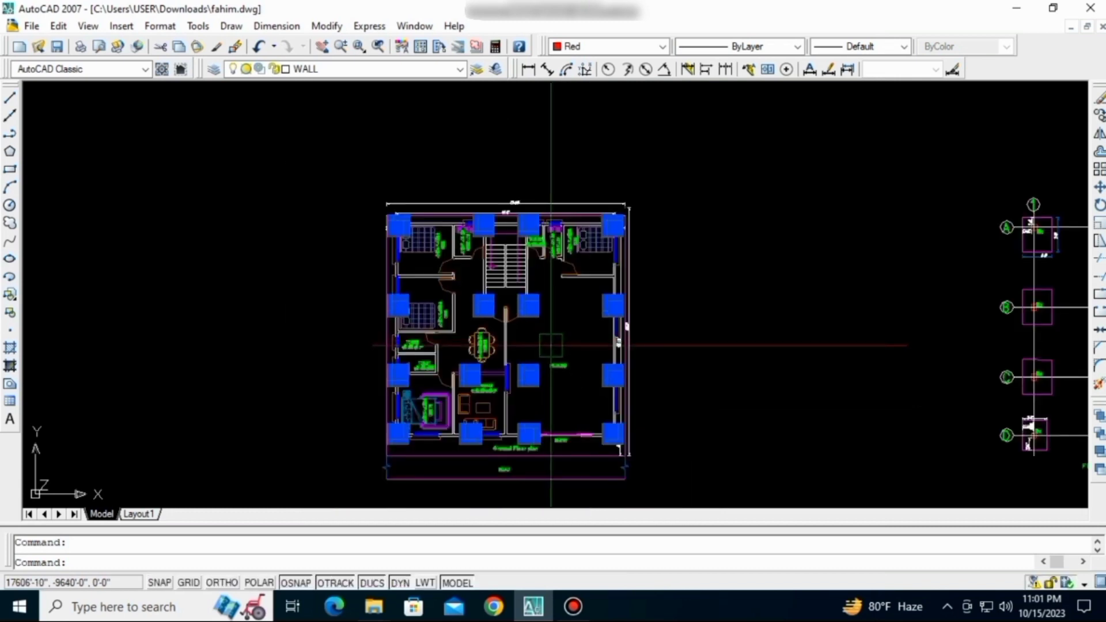
text(p)
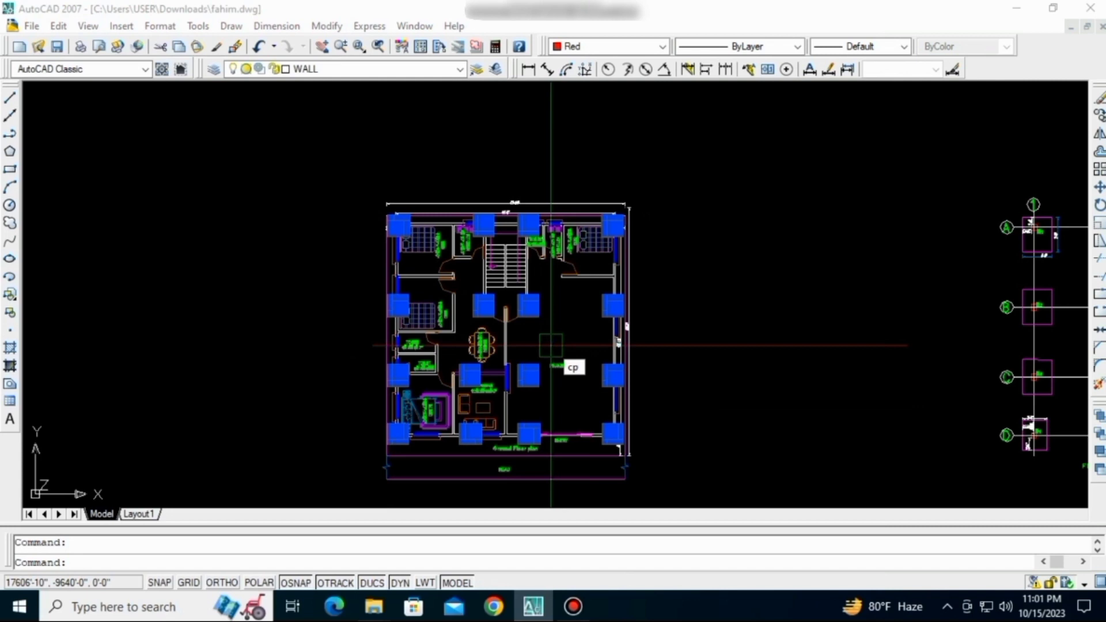
key(Return)
scroll(628, 254, up, 5)
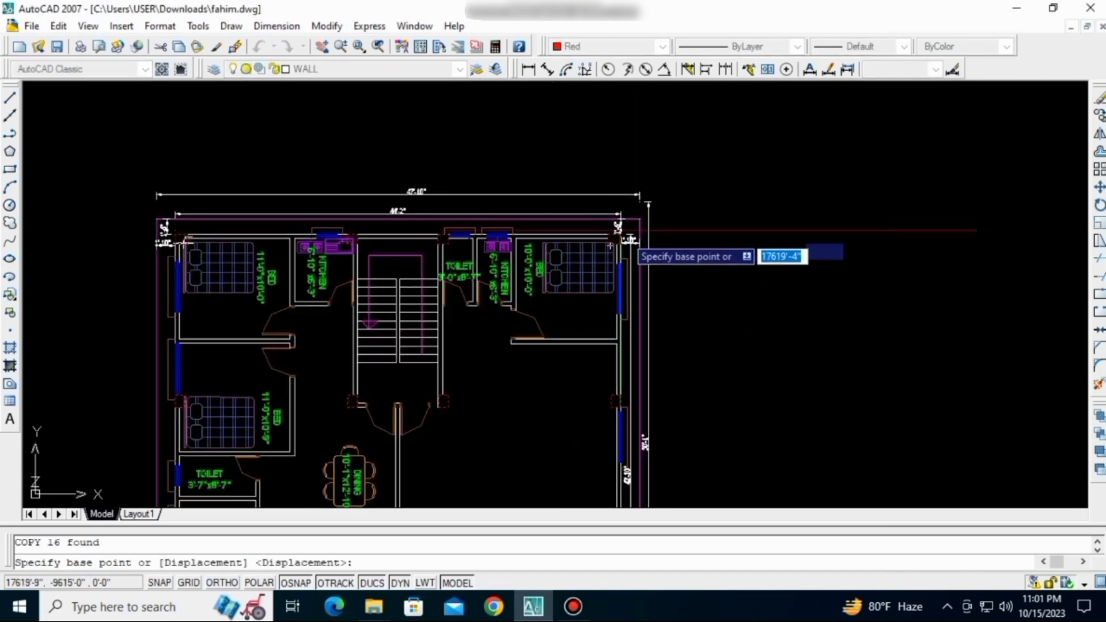
scroll(616, 249, up, 2)
scroll(602, 214, up, 2)
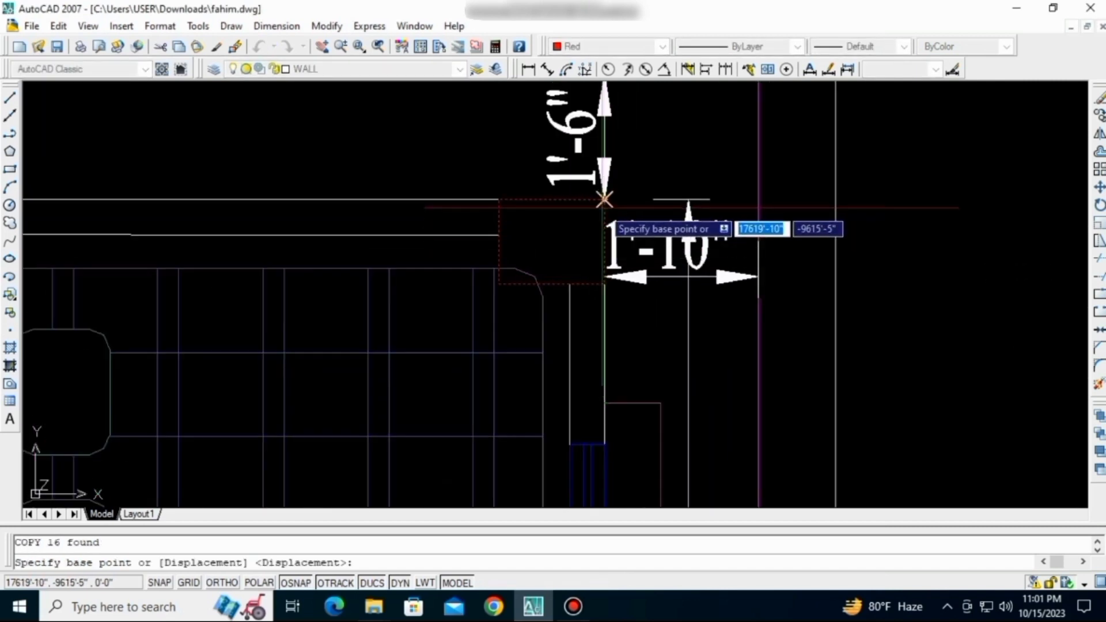
scroll(605, 230, down, 3)
scroll(461, 276, down, 4)
scroll(526, 329, up, 6)
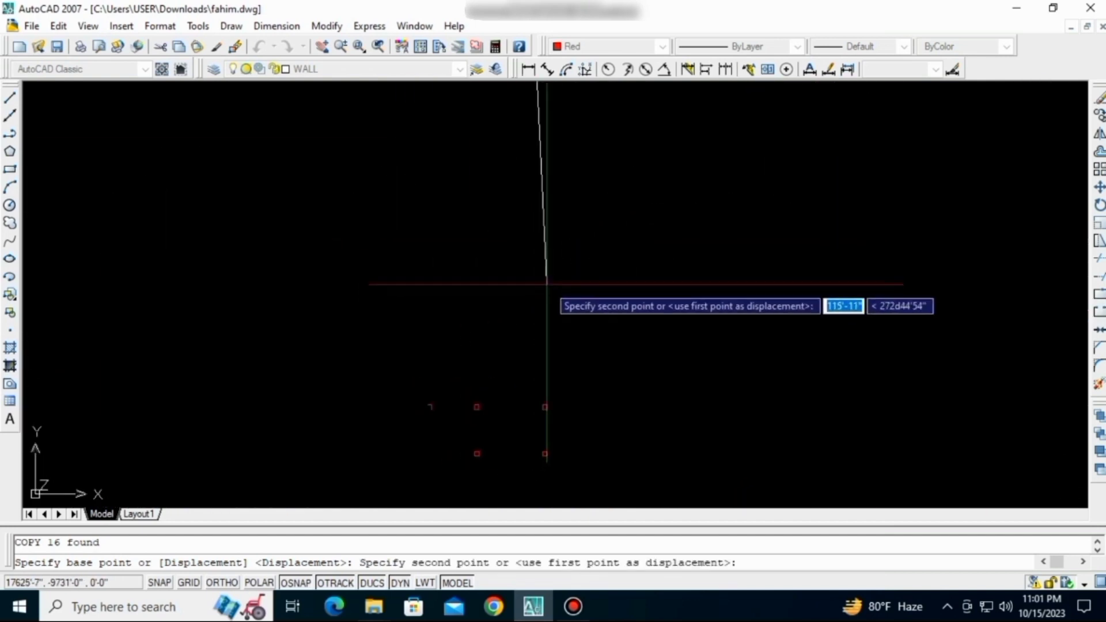
scroll(576, 238, down, 4)
key(F8)
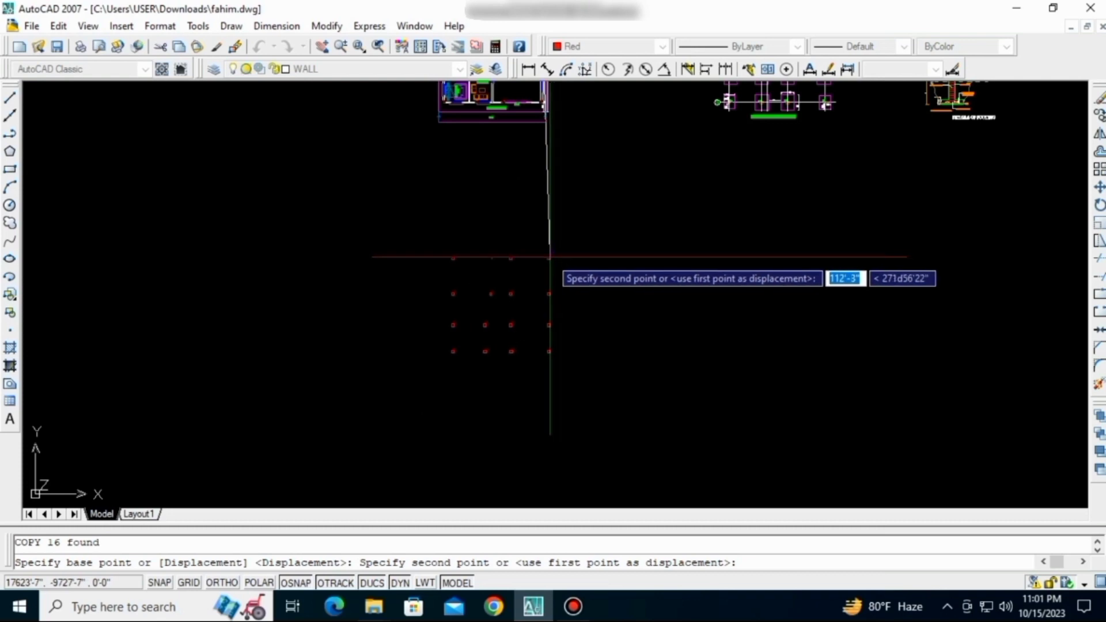
click(542, 257)
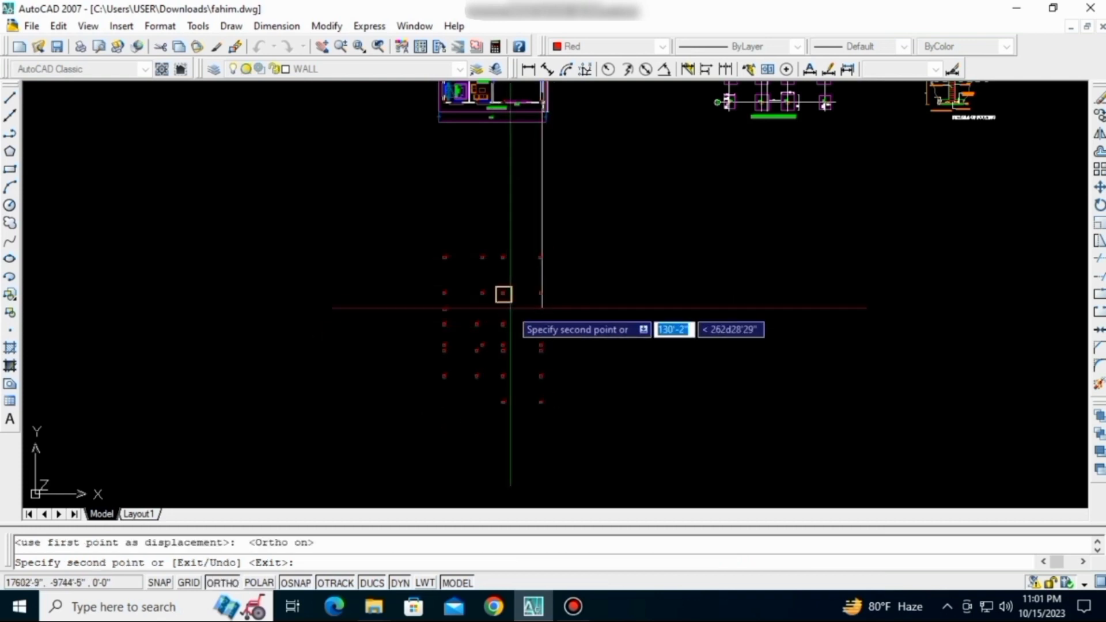
key(Escape)
- Draw a vertical construction line through the horizontal edge midpoints of the top row's leftmost copied column
scroll(507, 322, up, 3)
scroll(484, 327, up, 2)
scroll(365, 231, up, 3)
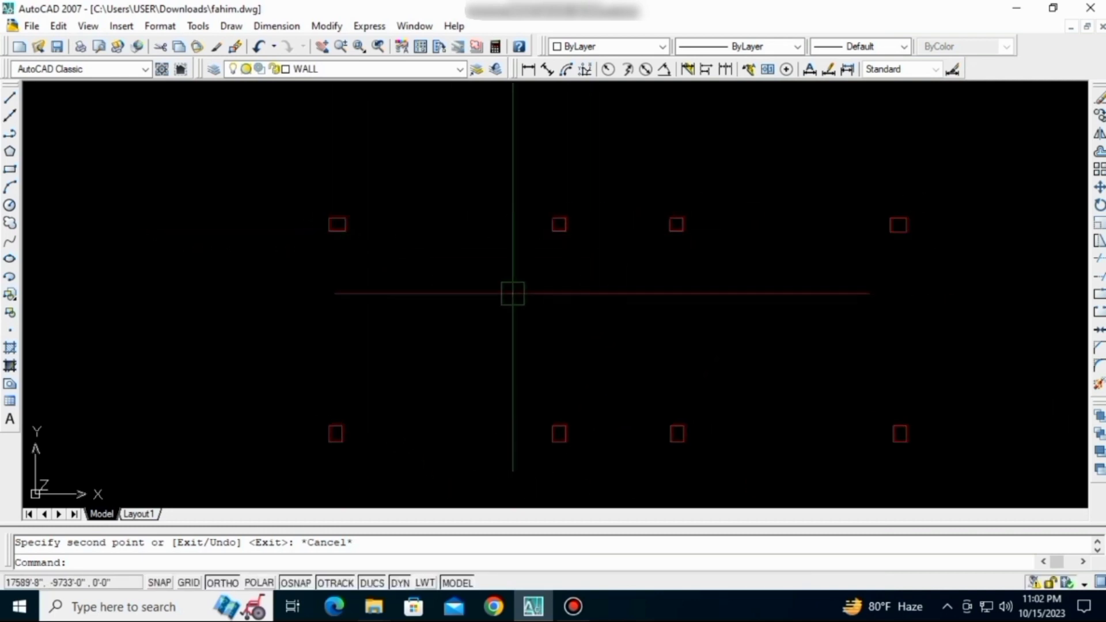
middle_drag(461, 275, 530, 281)
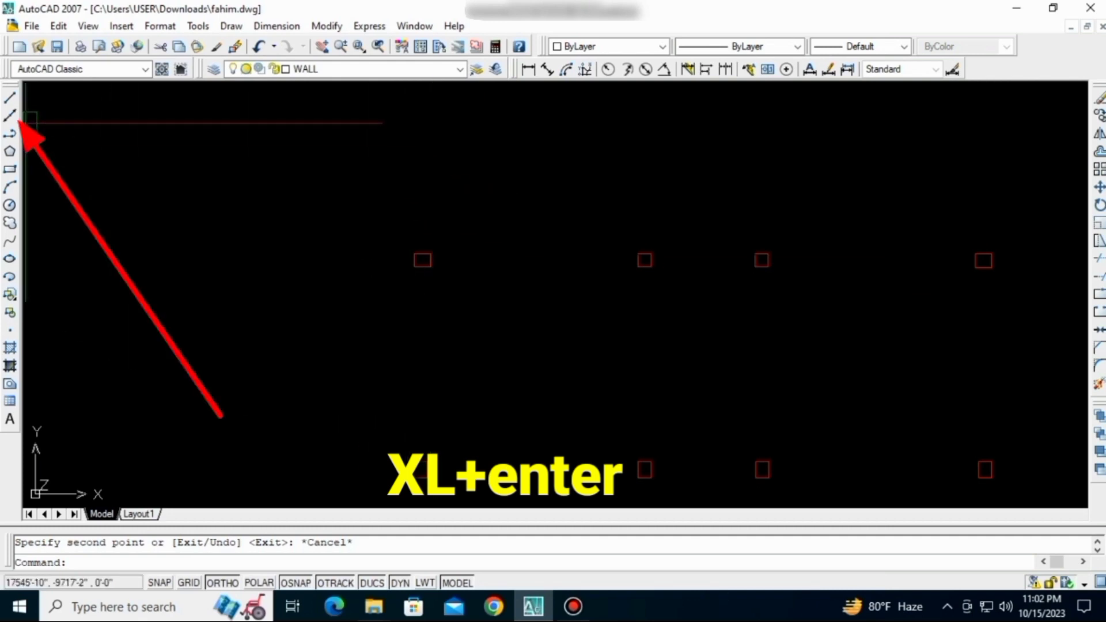
click(11, 119)
scroll(478, 311, up, 5)
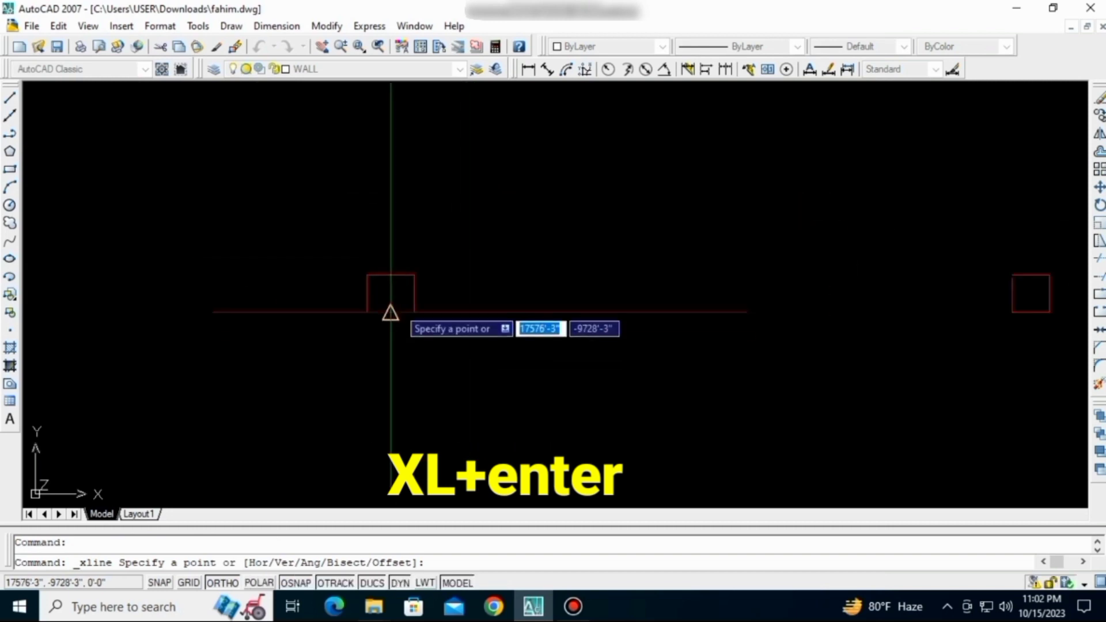
click(391, 313)
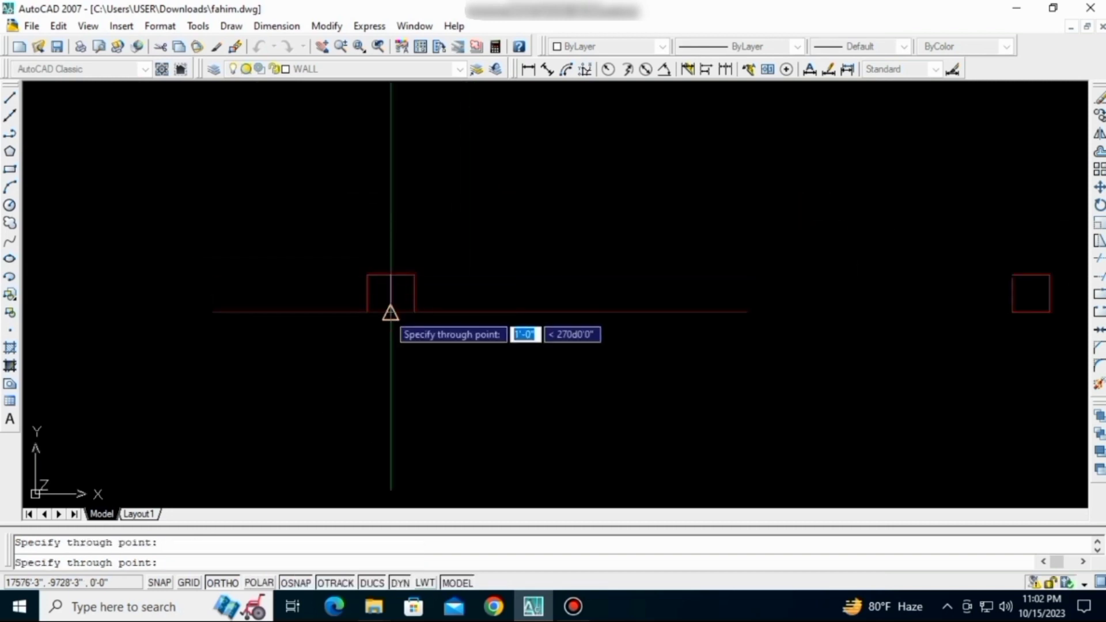
click(390, 322)
key(Return)
scroll(447, 311, down, 5)
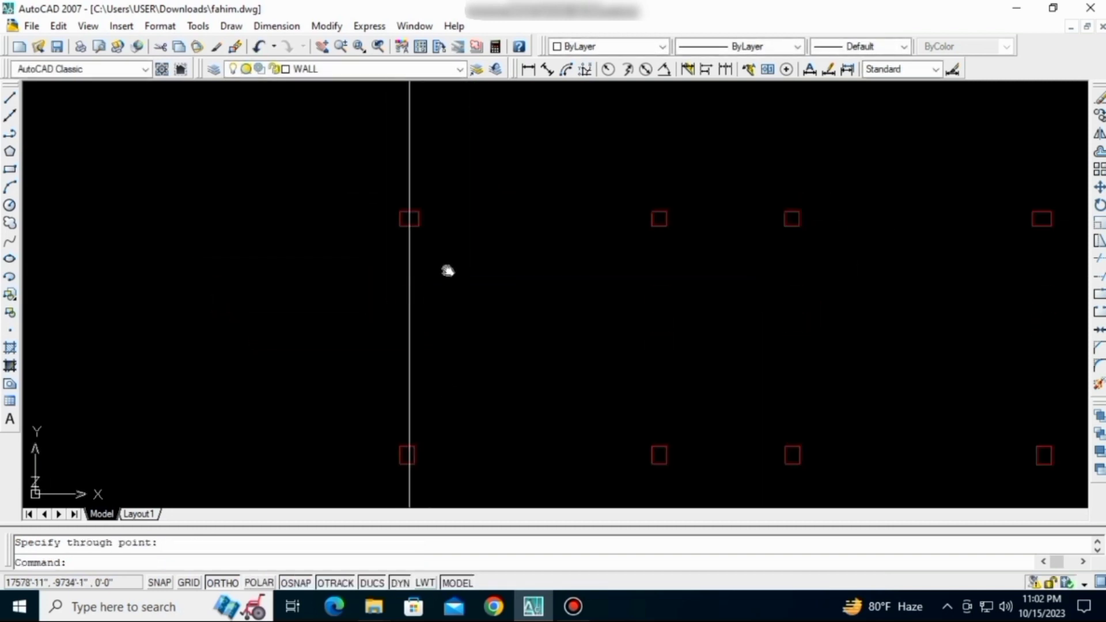
- Draw a horizontal construction line through the side midpoints of the top row's leftmost column
mouse_move(440, 384)
middle_down()
mouse_move(440, 275)
mouse_move(427, 338)
mouse_move(427, 295)
mouse_move(417, 430)
middle_up()
scroll(427, 423, down, 2)
middle_drag(422, 361, 407, 427)
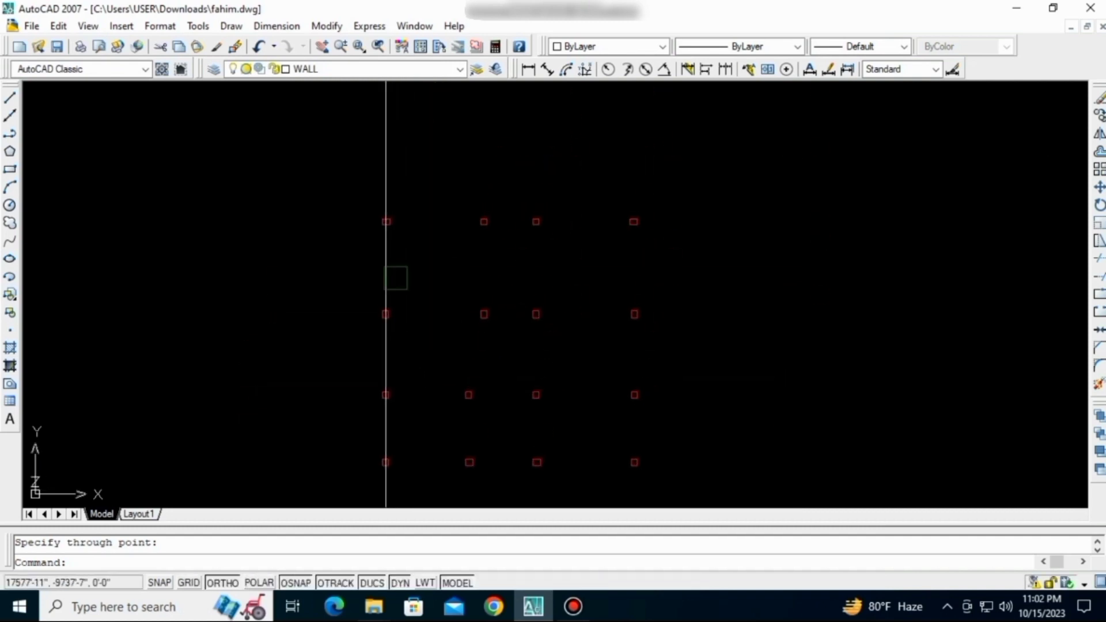
scroll(506, 208, up, 3)
middle_drag(314, 197, 396, 343)
scroll(395, 340, up, 3)
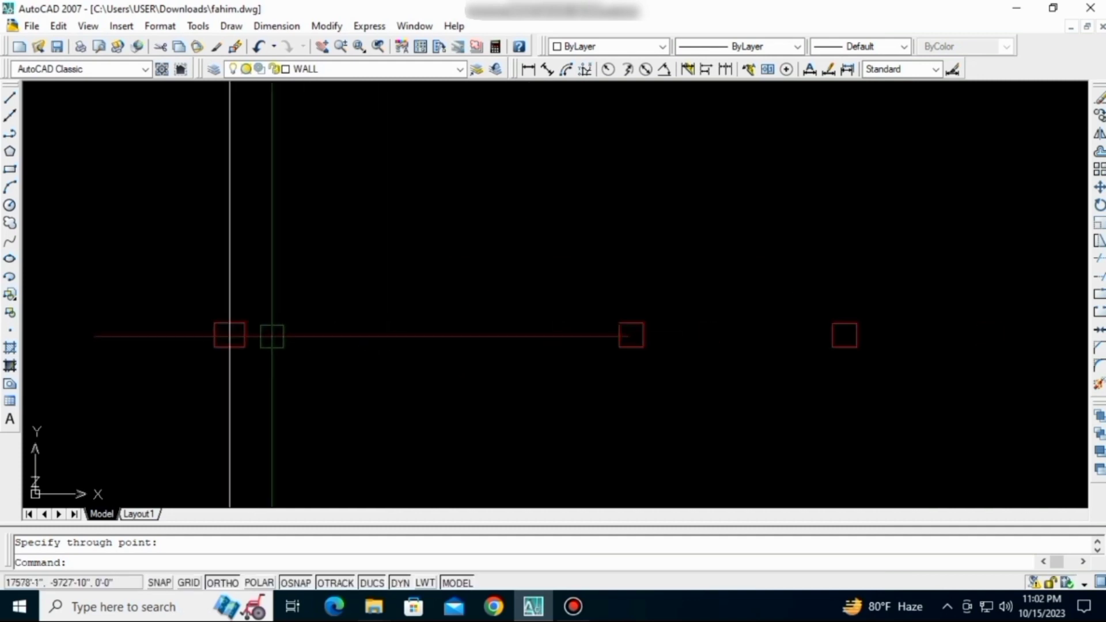
key(Return)
click(215, 335)
click(242, 334)
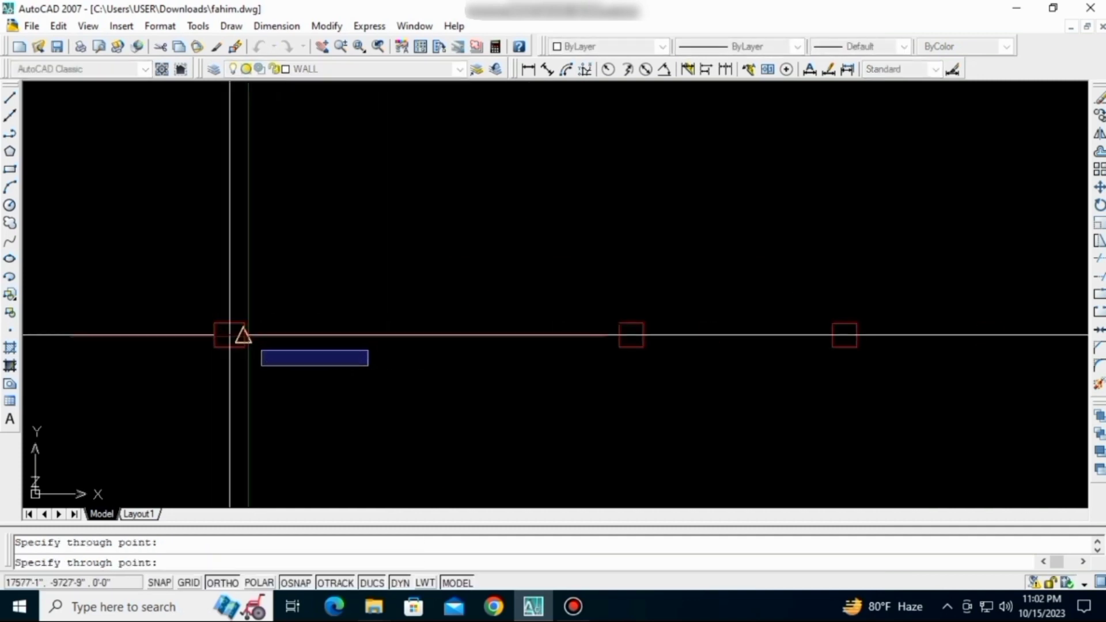
key(Return)
- Draw vertical construction lines through the edge midpoints of the second and third columns in the top row
scroll(564, 358, up, 2)
key(Return)
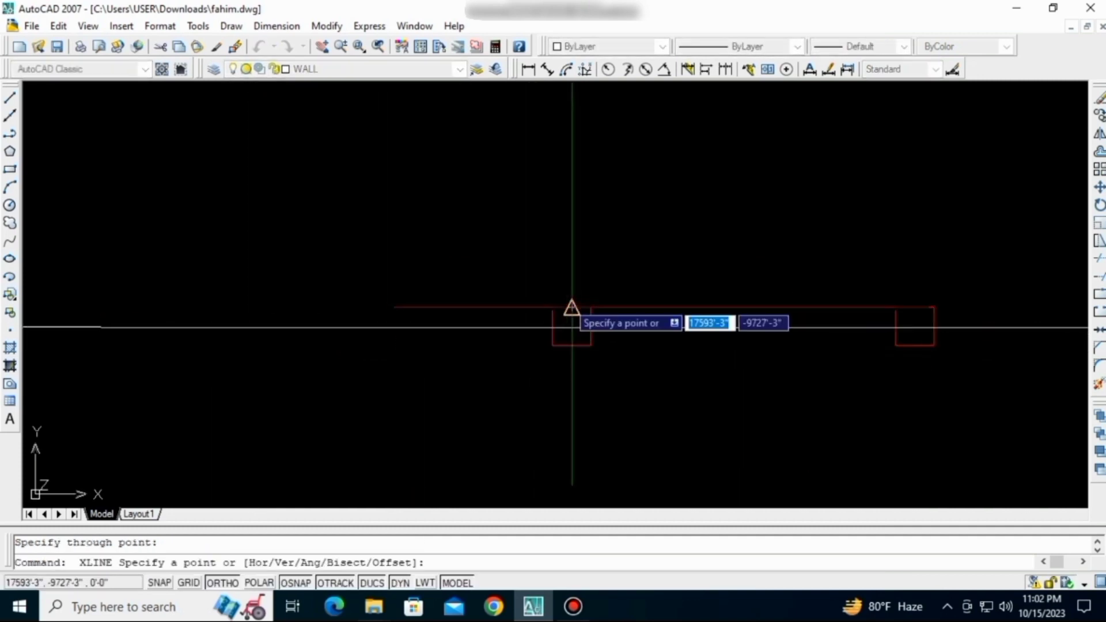
click(571, 306)
click(572, 342)
mouse_move(615, 348)
middle_down()
mouse_move(846, 407)
mouse_move(616, 363)
middle_up()
key(Return)
click(564, 312)
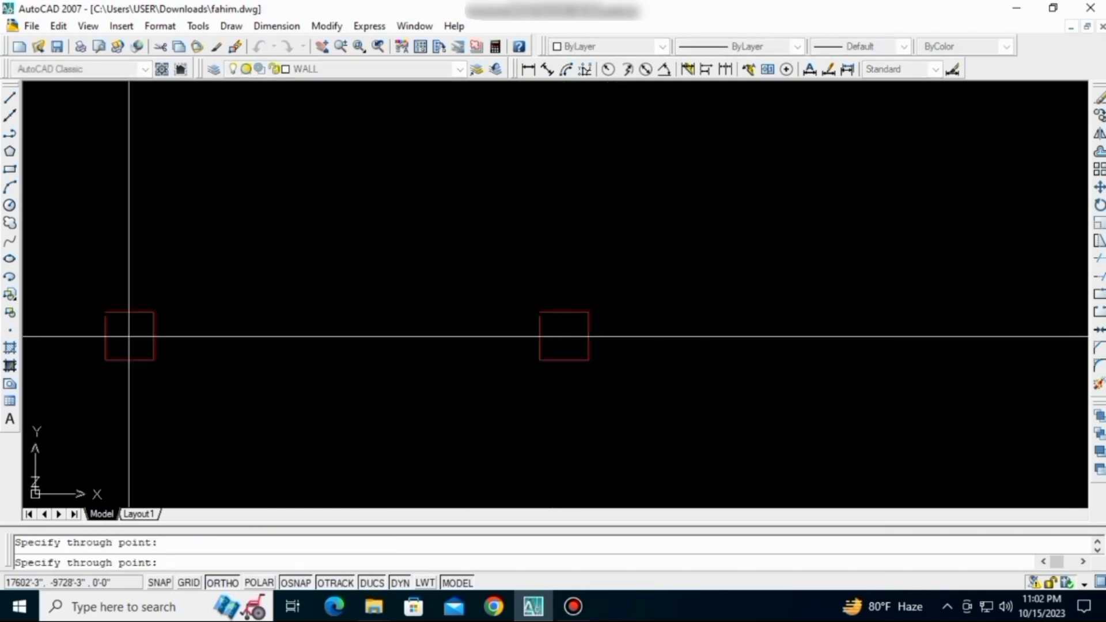
click(564, 362)
key(Return)
- Draw a vertical construction line through the edge midpoints of the top row's rightmost column
scroll(753, 385, down, 4)
middle_drag(857, 374, 479, 344)
scroll(619, 331, up, 3)
key(Return)
click(619, 316)
click(618, 353)
key(Return)
- Draw a horizontal construction line through the side midpoints of the second row's rightmost column
scroll(671, 275, down, 4)
scroll(673, 437, up, 1)
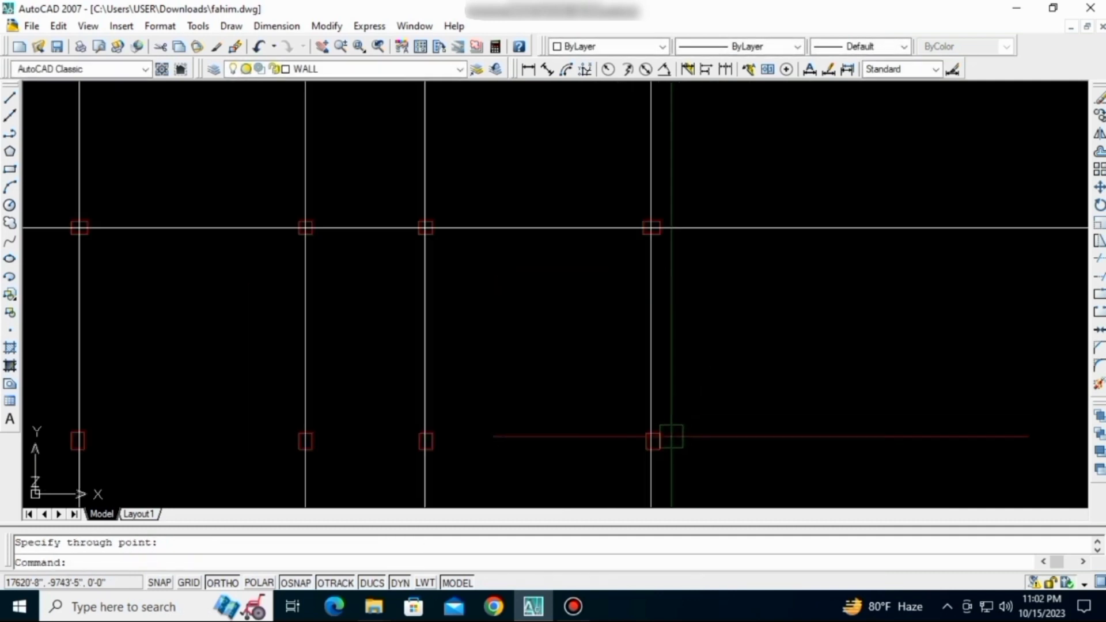
key(Return)
scroll(671, 437, up, 3)
click(589, 429)
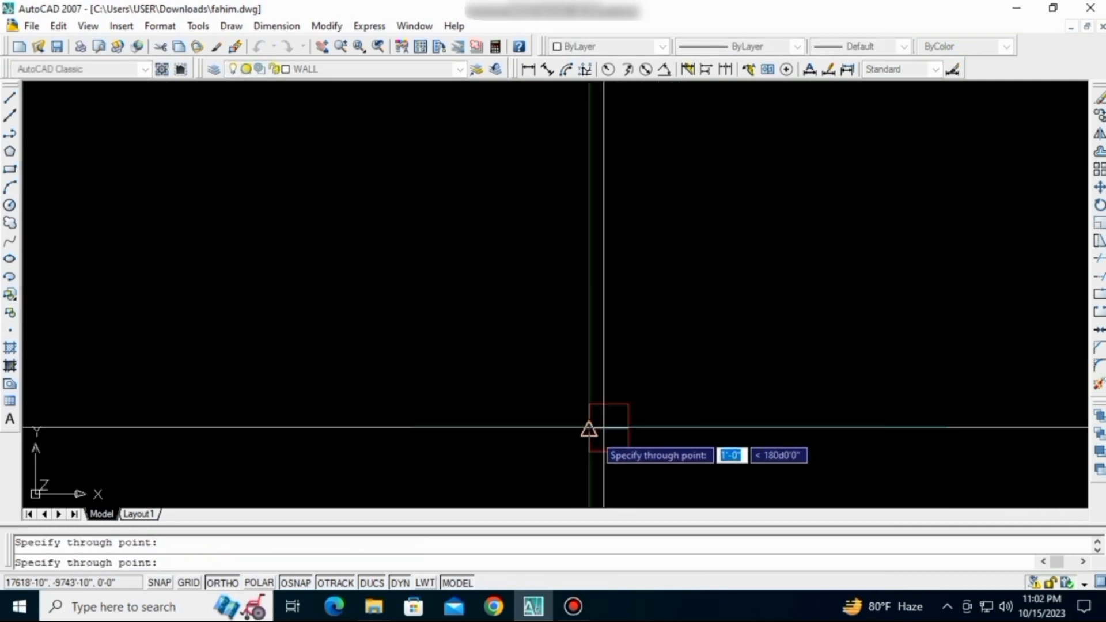
key(Return)
- Try to draw a construction line through the third row's rightmost column, and erase it
scroll(585, 427, down, 4)
scroll(501, 398, up, 2)
middle_drag(392, 398, 489, 386)
scroll(495, 384, down, 4)
middle_drag(532, 444, 553, 435)
scroll(556, 392, up, 2)
scroll(631, 393, up, 1)
key(Return)
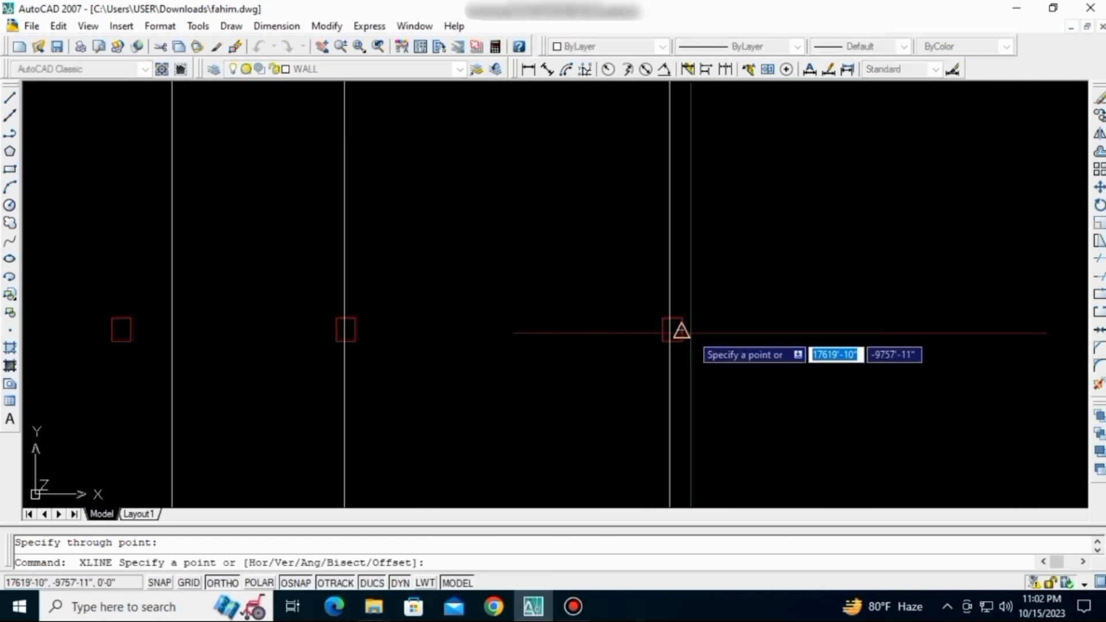
key(Return)
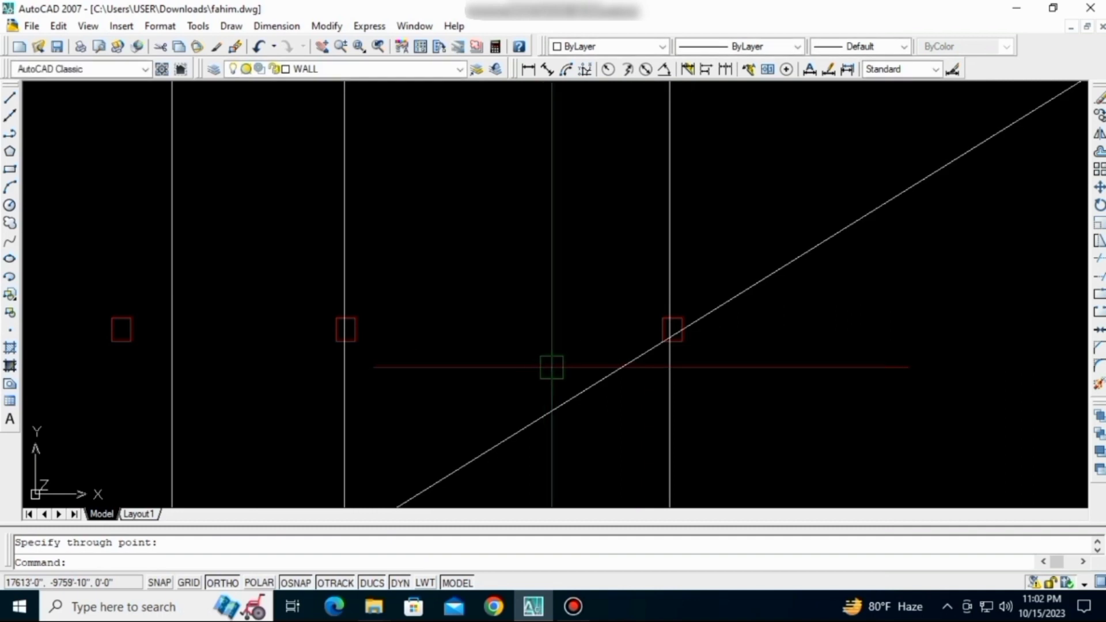
key(Delete)
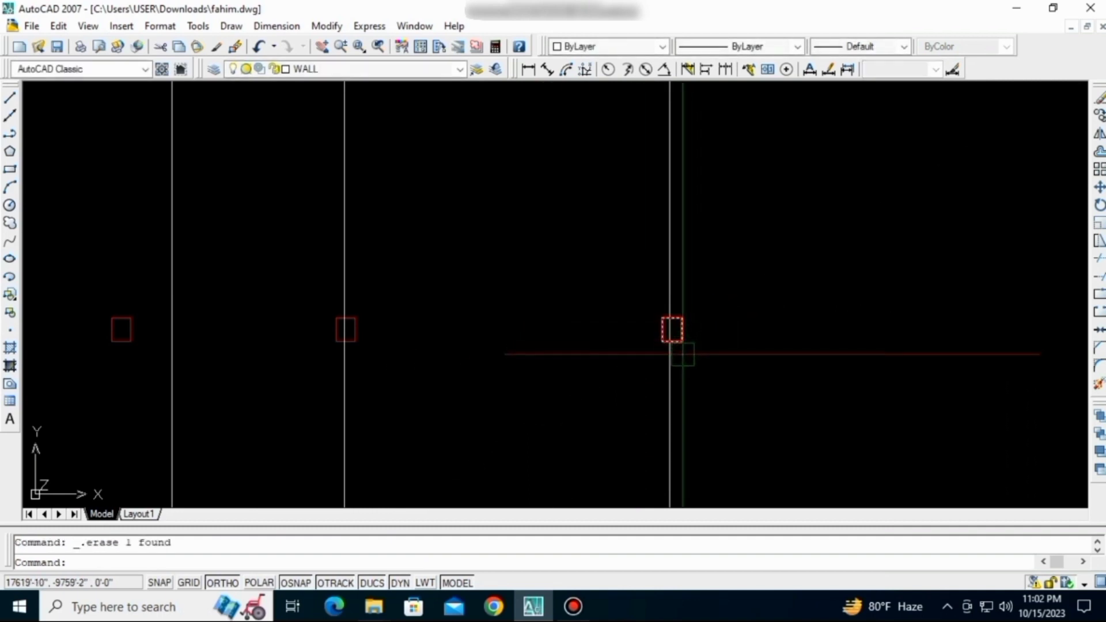
- Draw a horizontal construction line through the side midpoints of the third row's rightmost column
click(16, 117)
scroll(682, 325, up, 3)
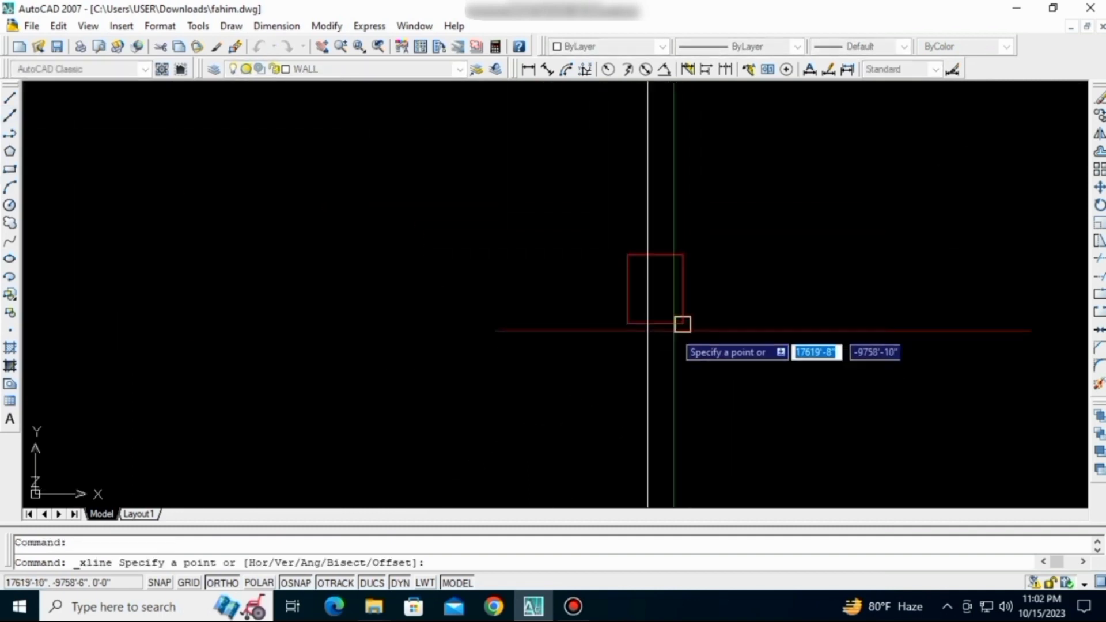
click(627, 289)
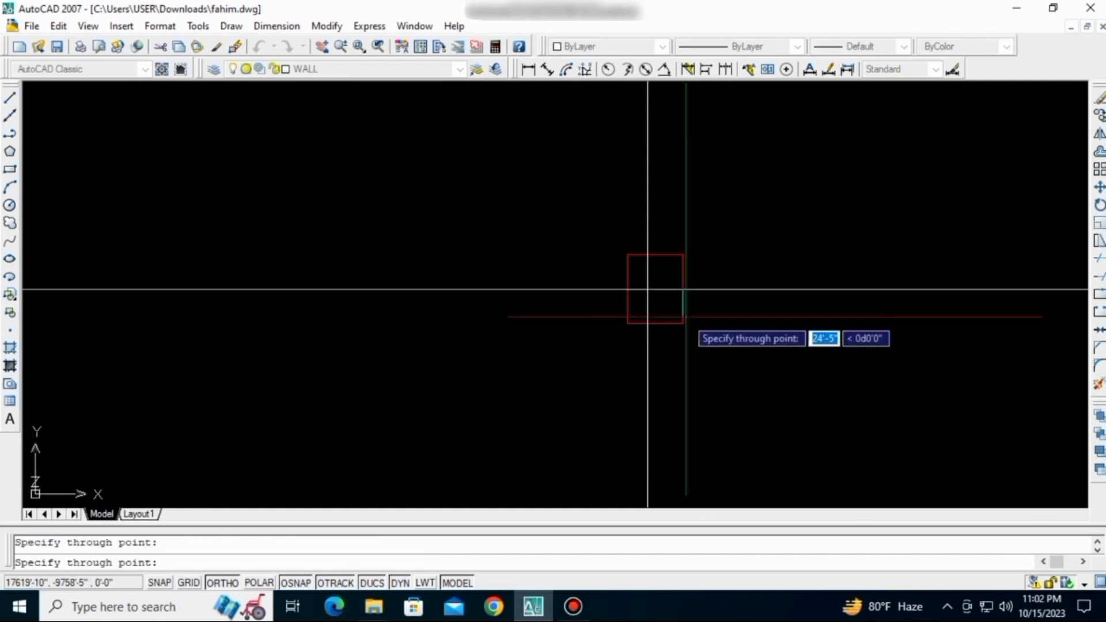
scroll(496, 365, down, 3)
key(Return)
scroll(582, 352, down, 3)
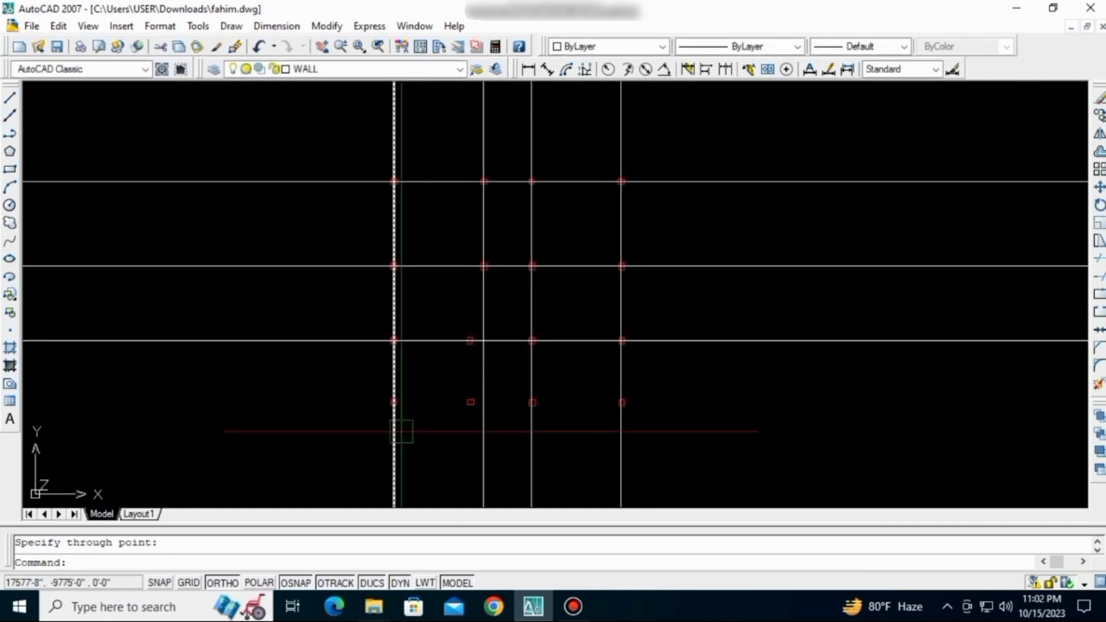
- Draw a horizontal construction line through the side midpoints of the bottom row's rightmost column
scroll(748, 353, up, 3)
key(Return)
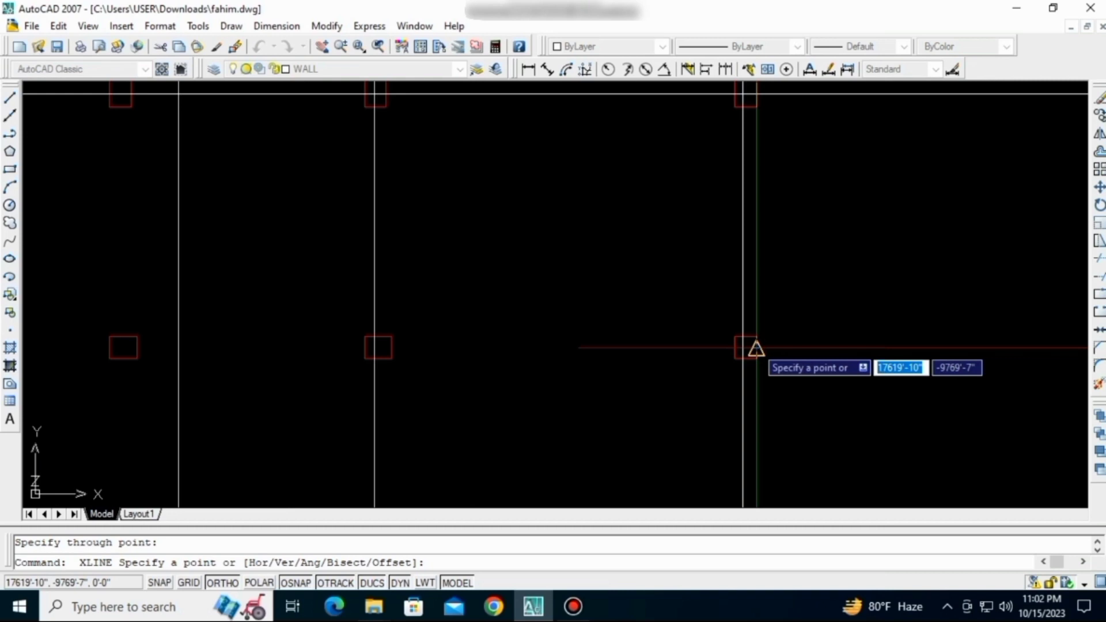
click(747, 347)
click(736, 347)
key(Return)
scroll(634, 385, down, 3)
- Draw a vertical construction line through the edge midpoints of the bottom row's second column
scroll(440, 383, up, 5)
key(Return)
click(419, 388)
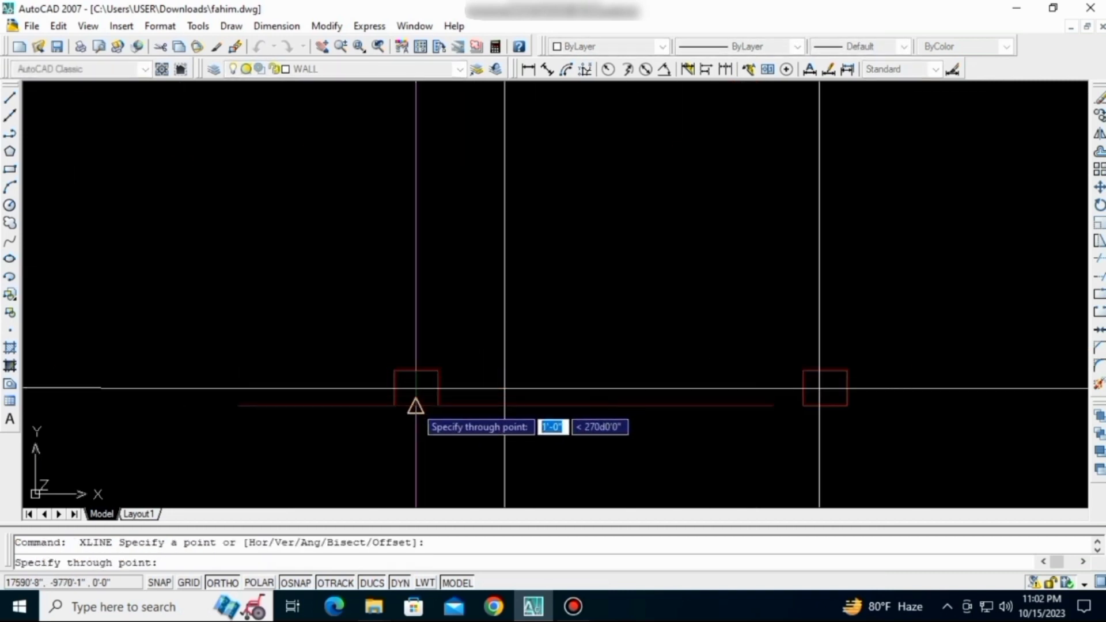
click(415, 400)
key(Return)
- Check that every column in the four rows has construction lines running through it in both directions
scroll(520, 348, down, 3)
scroll(321, 407, up, 3)
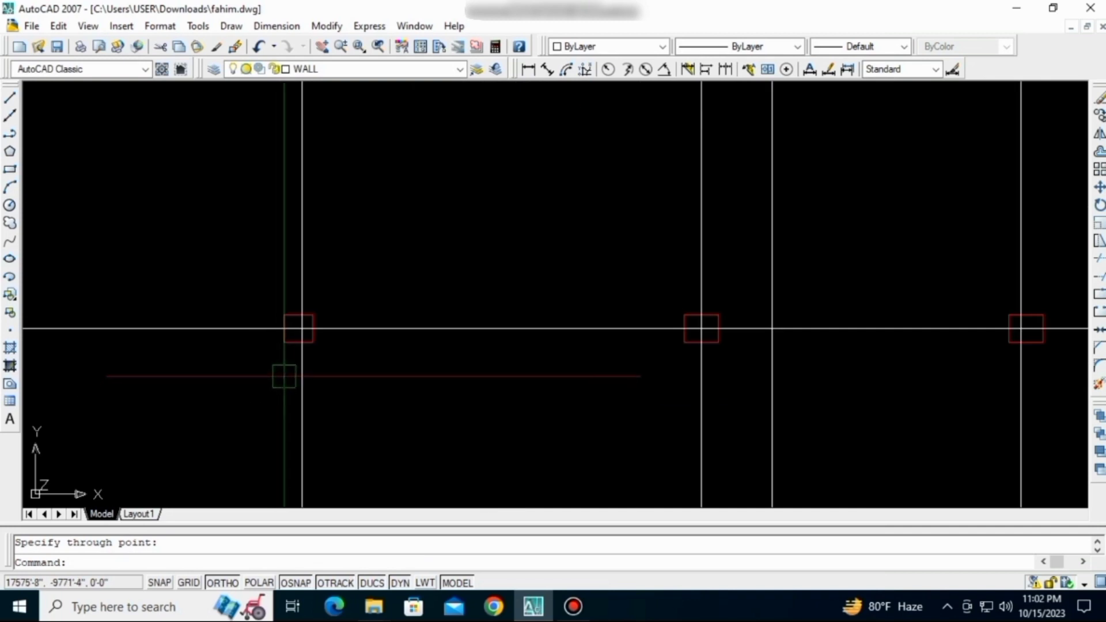
scroll(284, 376, down, 1)
scroll(570, 397, down, 4)
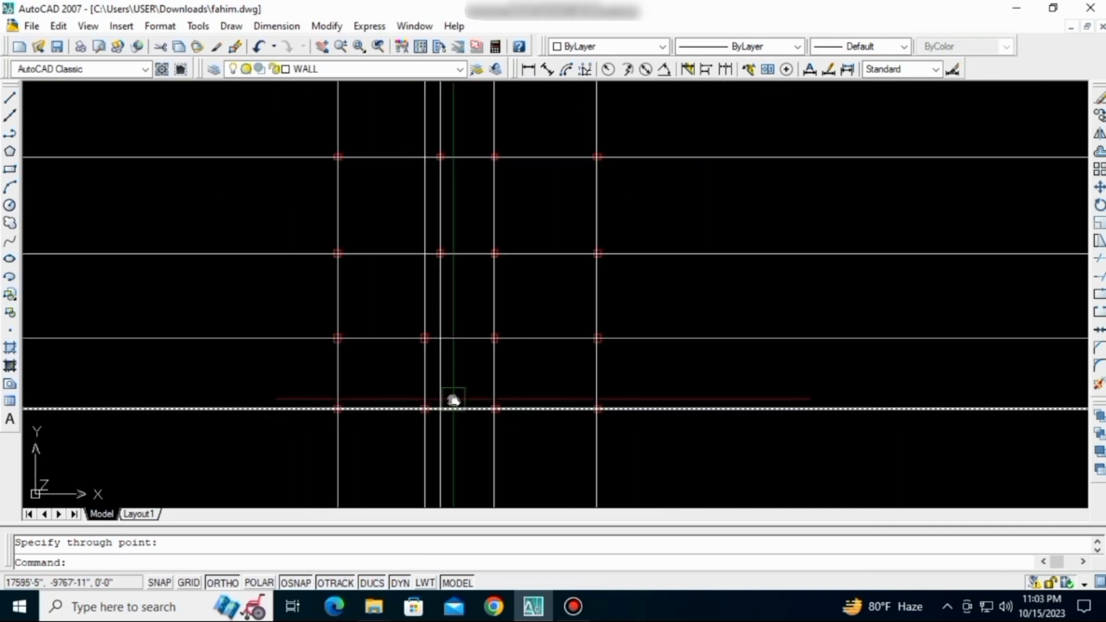
scroll(473, 370, down, 3)
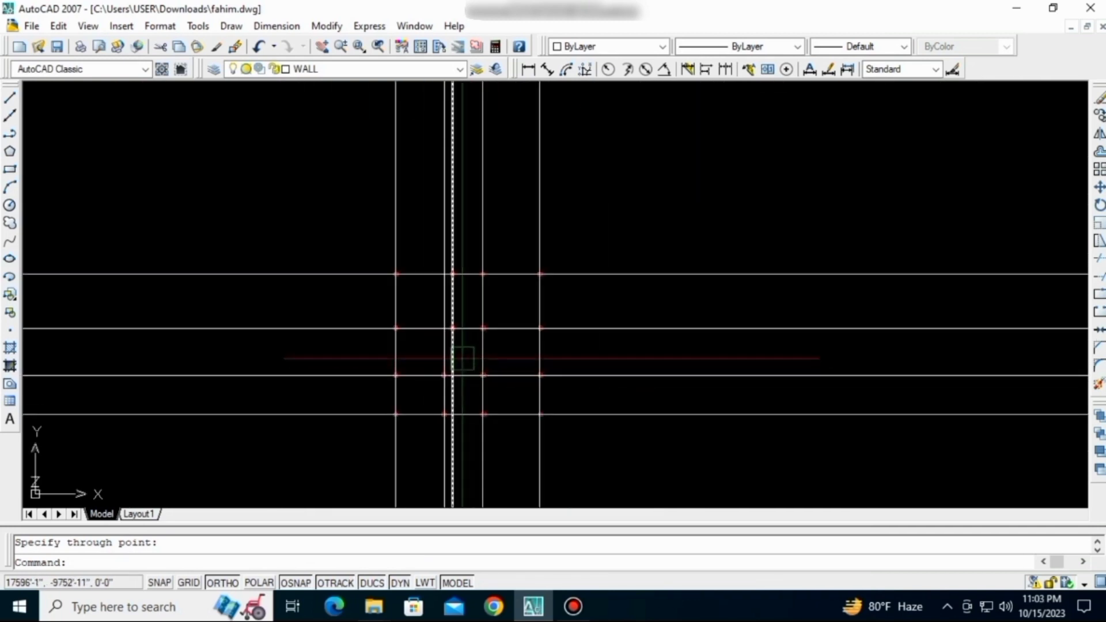
scroll(462, 407, down, 2)
scroll(398, 356, up, 3)
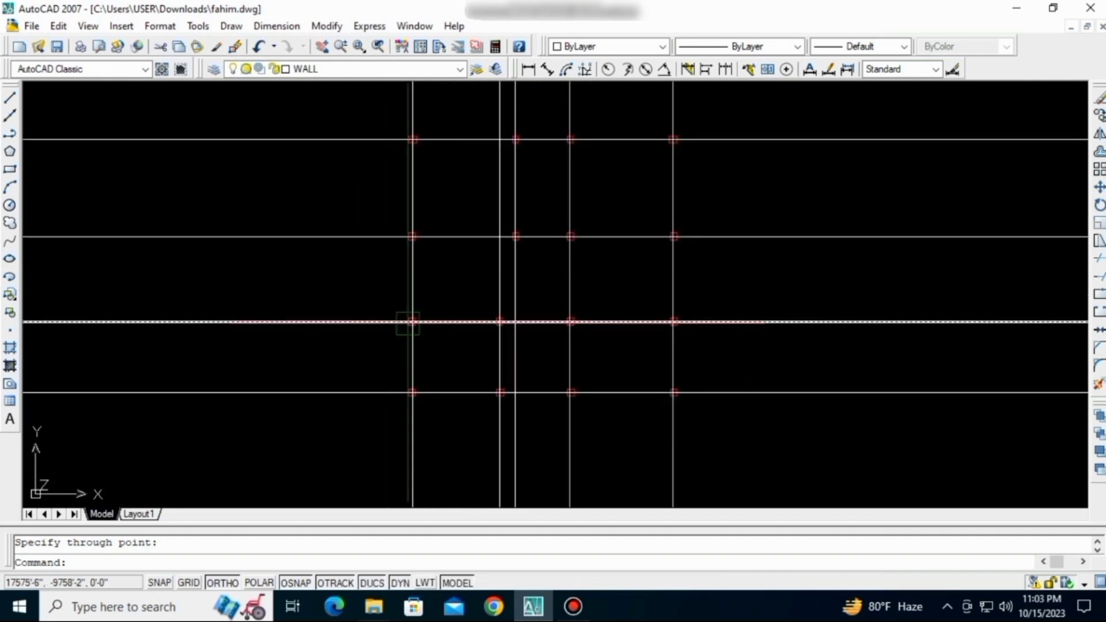
scroll(479, 415, down, 2)
middle_drag(442, 419, 440, 449)
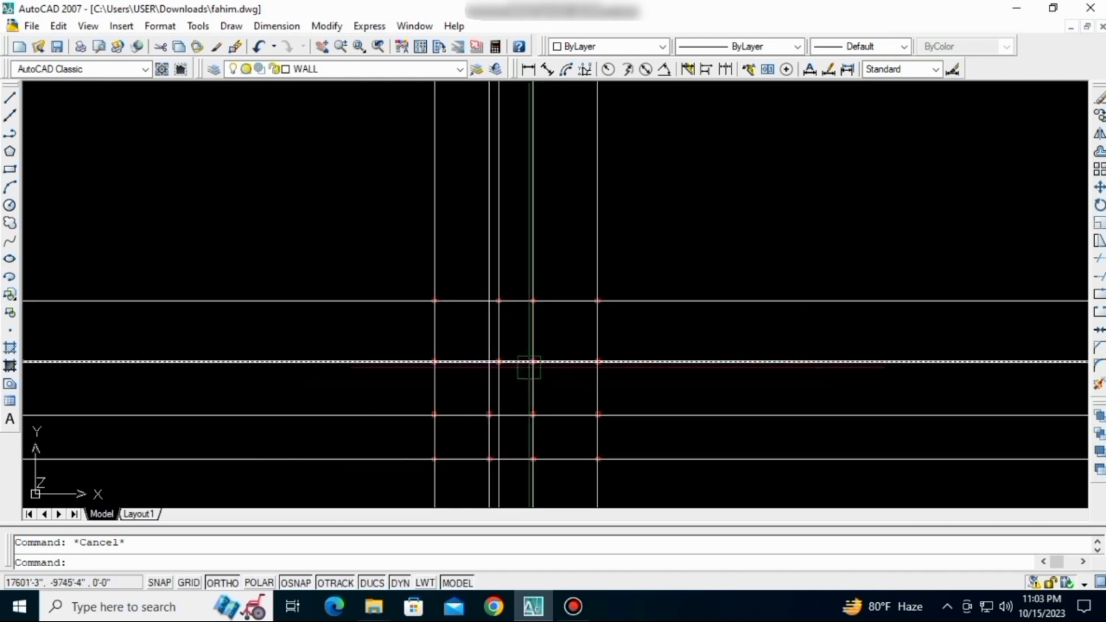
middle_drag(490, 425, 470, 395)
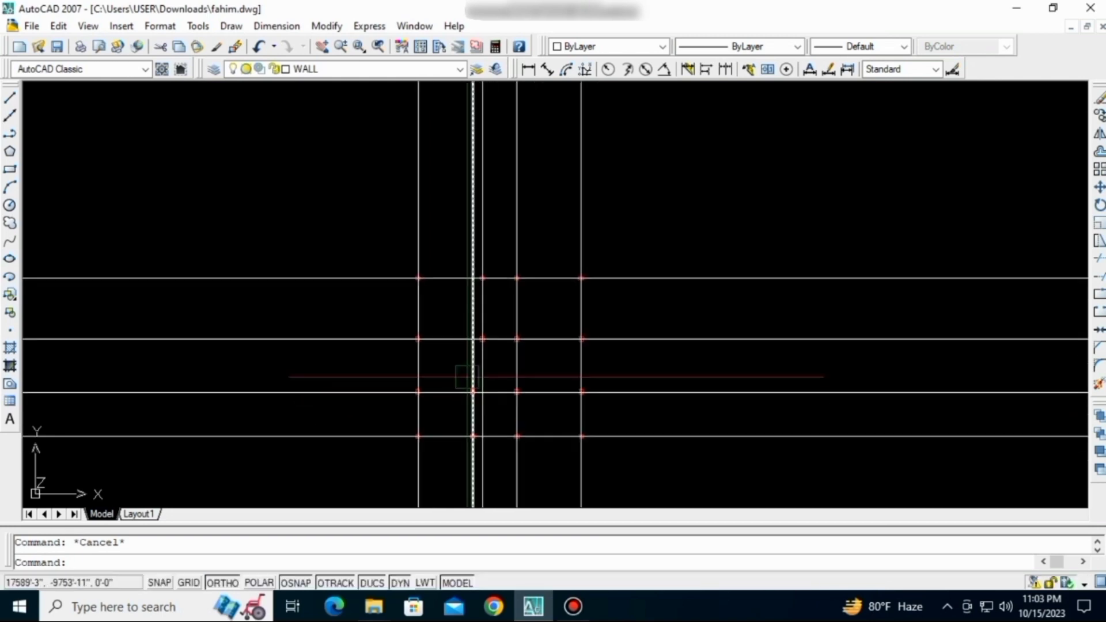
- Draw a horizontal boundary line above the top column row, crossing all the vertical construction lines
key(Return)
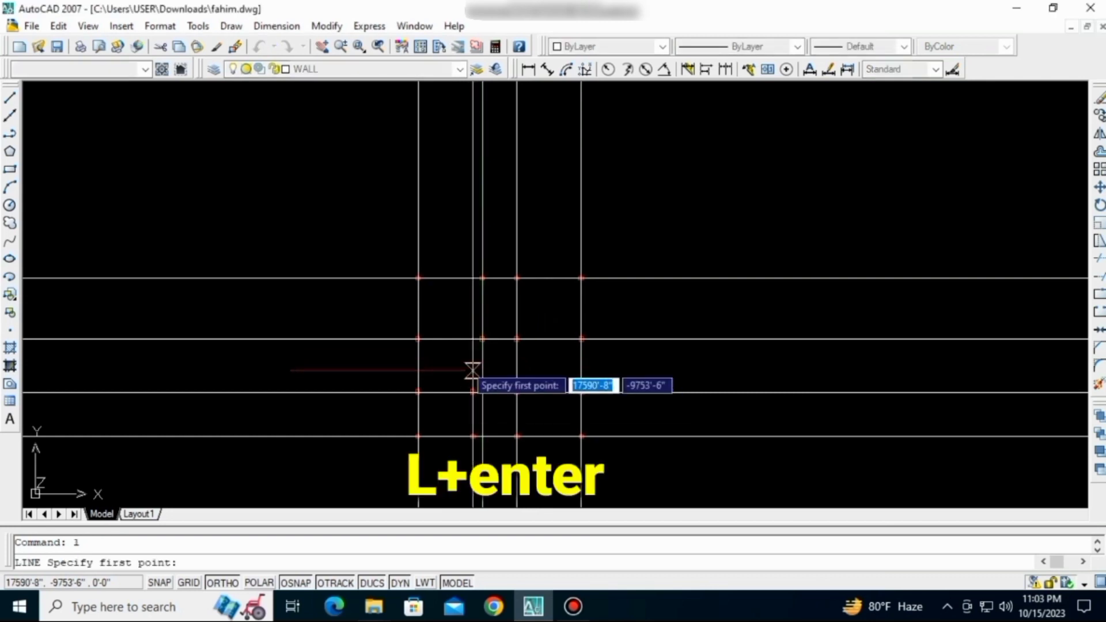
click(391, 238)
click(646, 238)
key(Return)
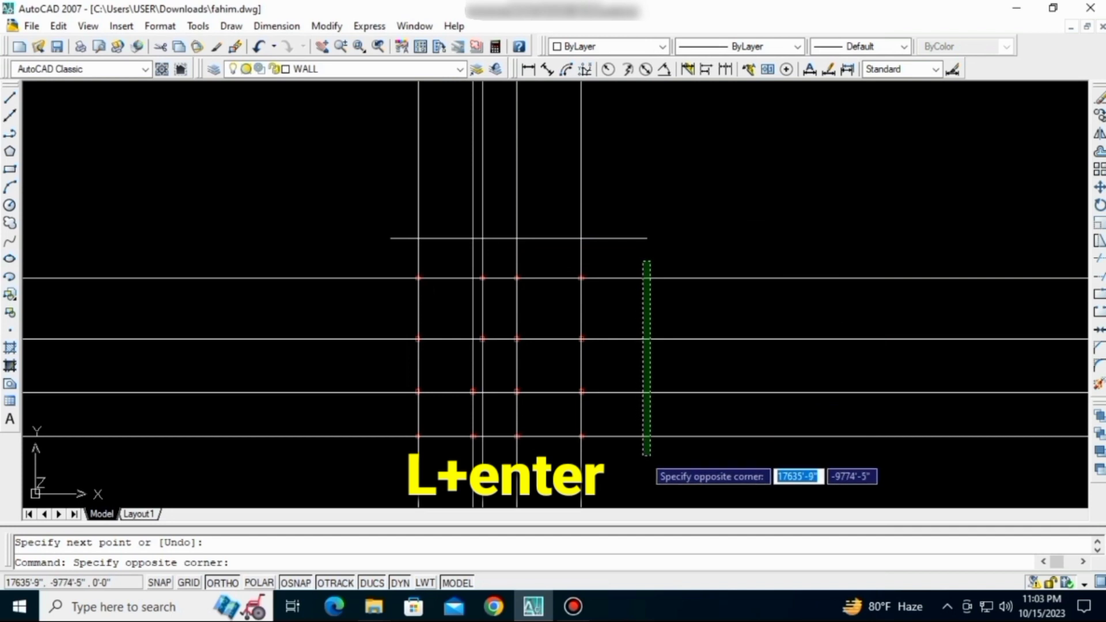
key(Escape)
- Draw a vertical boundary line beyond the rightmost columns, crossing all four horizontal construction lines
text(l)
key(Return)
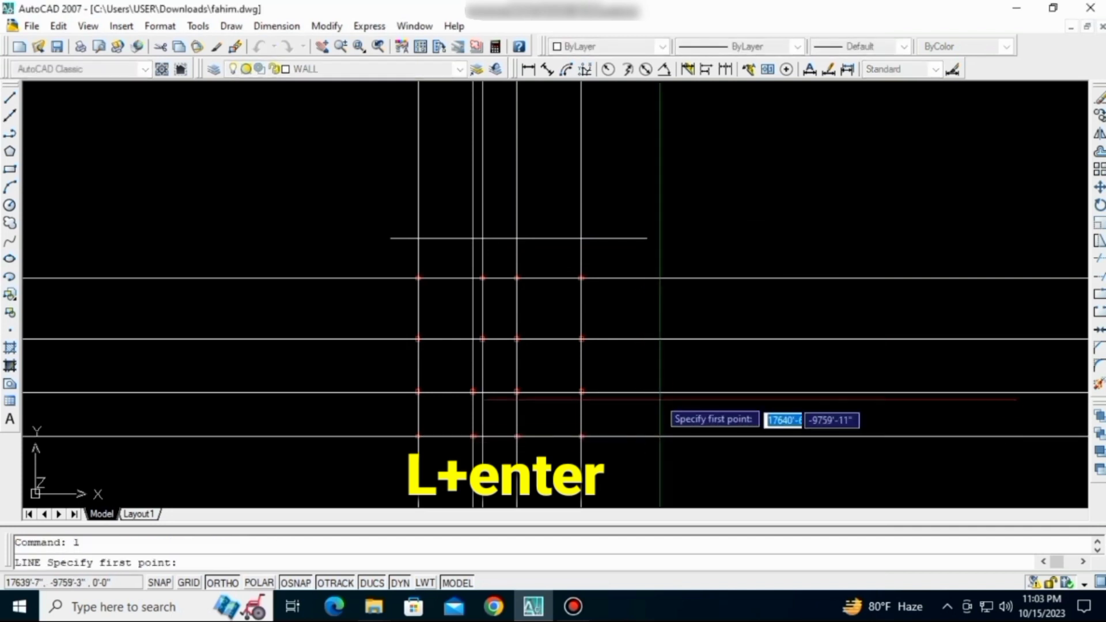
click(647, 261)
click(644, 453)
key(Return)
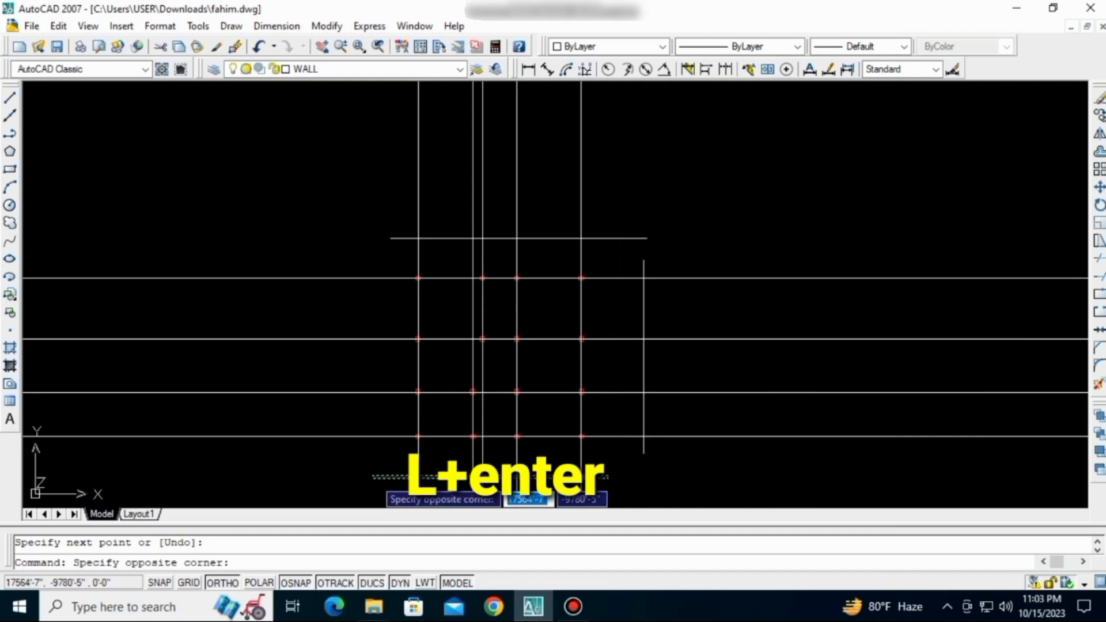
key(Escape)
- Draw a horizontal boundary line below the bottom column row, crossing all the vertical construction lines
text(l)
key(Return)
click(643, 453)
key(Return)
key(Return)
click(603, 477)
click(386, 476)
key(Return)
- Draw a vertical boundary line beyond the leftmost columns, crossing all four horizontal construction lines
key(Return)
click(375, 460)
click(375, 258)
key(Return)
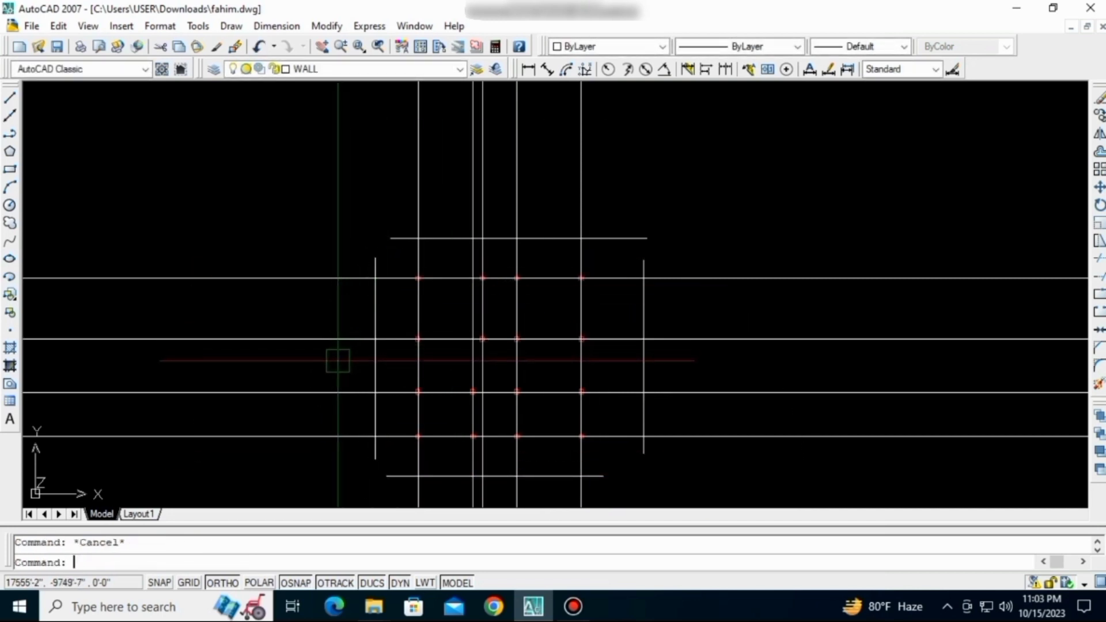
key(Escape)
- Trim the horizontal construction lines where they extend past the left boundary line
text(tr)
key(Return)
key(Return)
click(295, 465)
click(265, 182)
key(Escape)
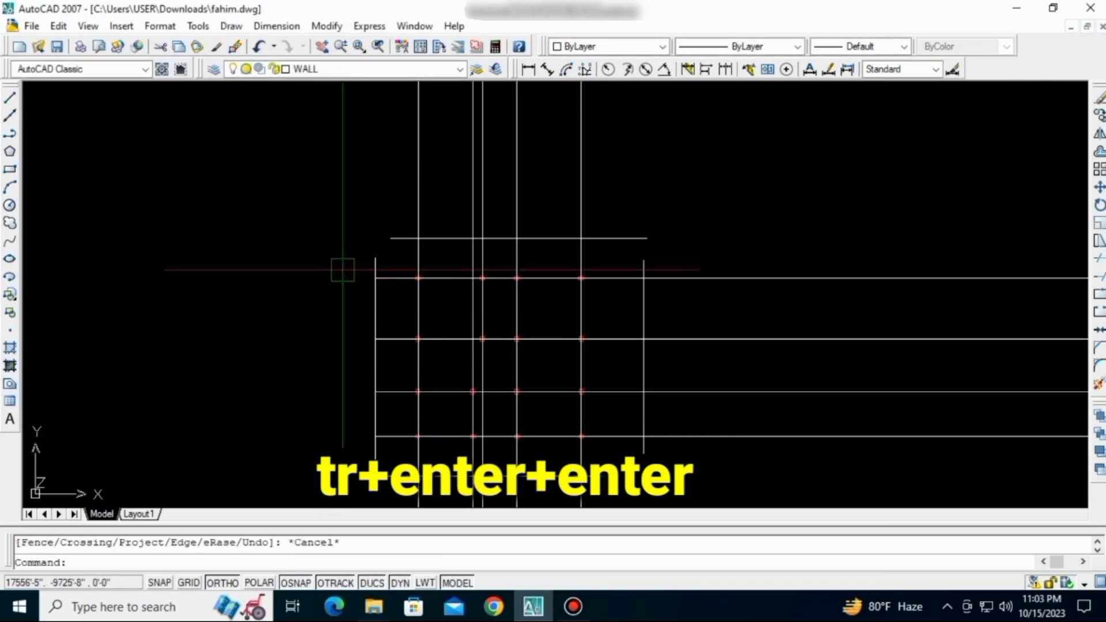
- Trim the vertical construction lines where they extend above the upper boundary line
text(tr)
key(Return)
key(Return)
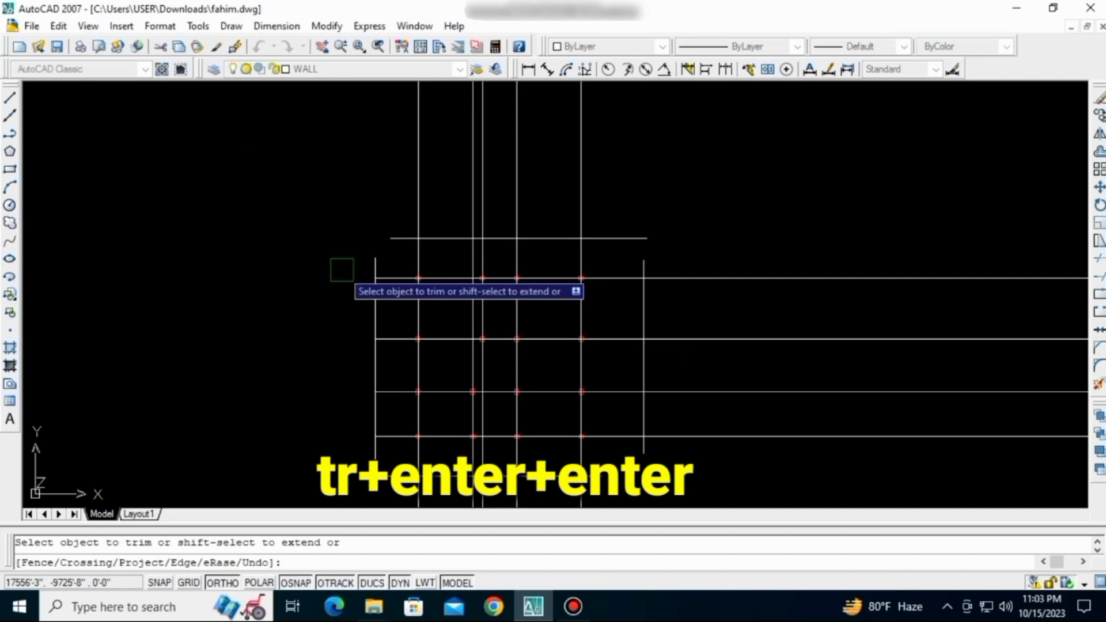
click(650, 173)
click(300, 139)
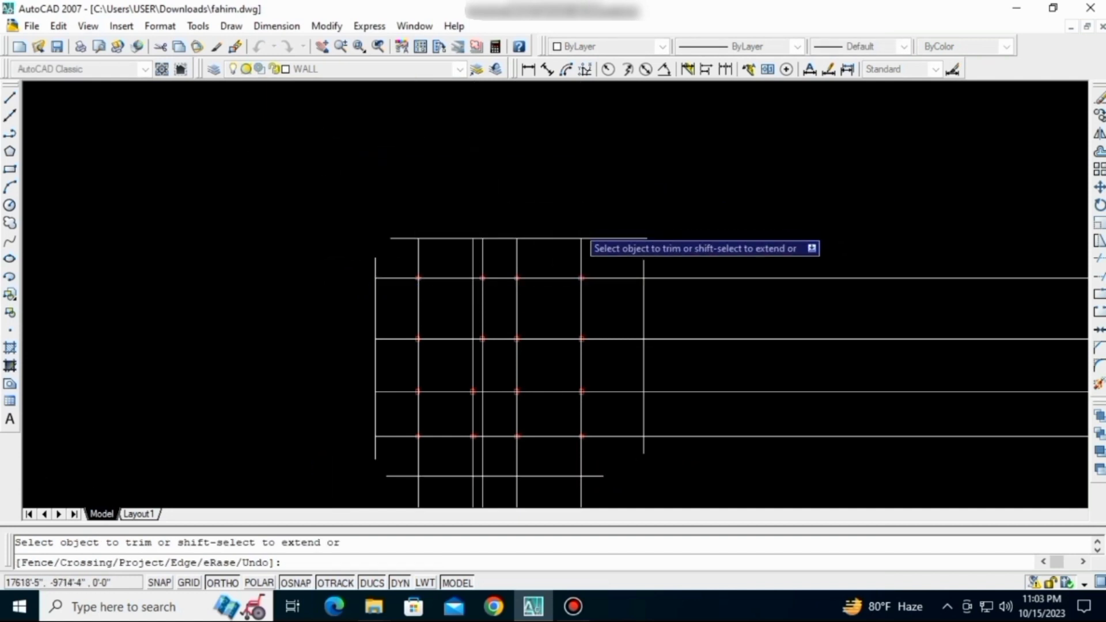
- Trim the construction lines where they extend past the right and lower boundary lines
scroll(575, 227, down, 2)
click(909, 406)
click(780, 219)
click(640, 427)
click(302, 427)
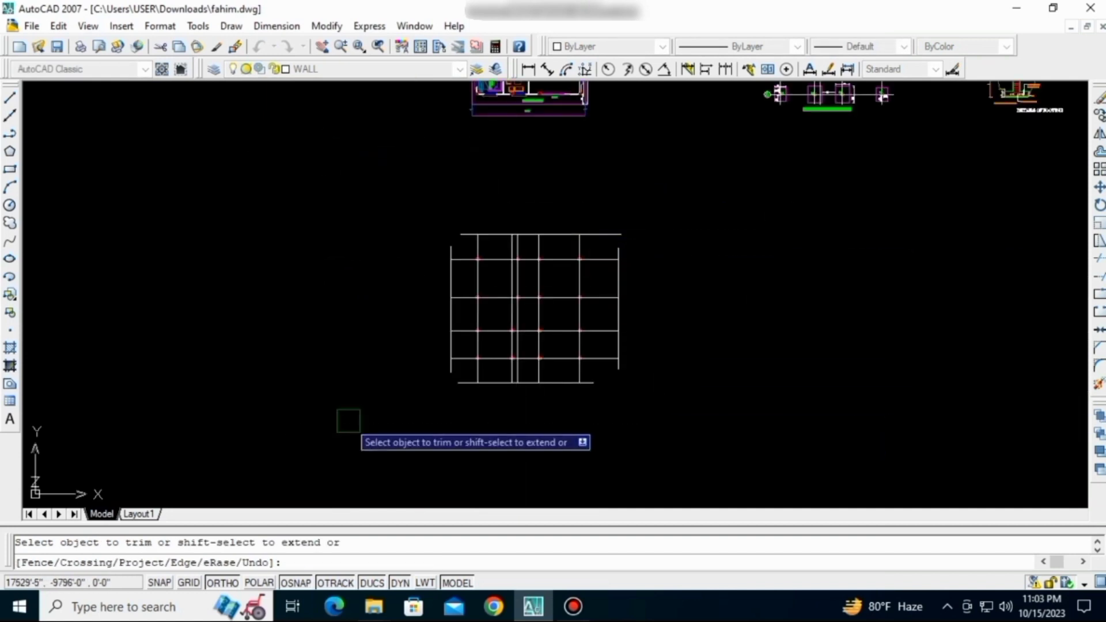
- Trim the overhanging ends of the upper boundary line and the top end of the right boundary line
scroll(469, 364, up, 3)
middle_drag(427, 377, 418, 453)
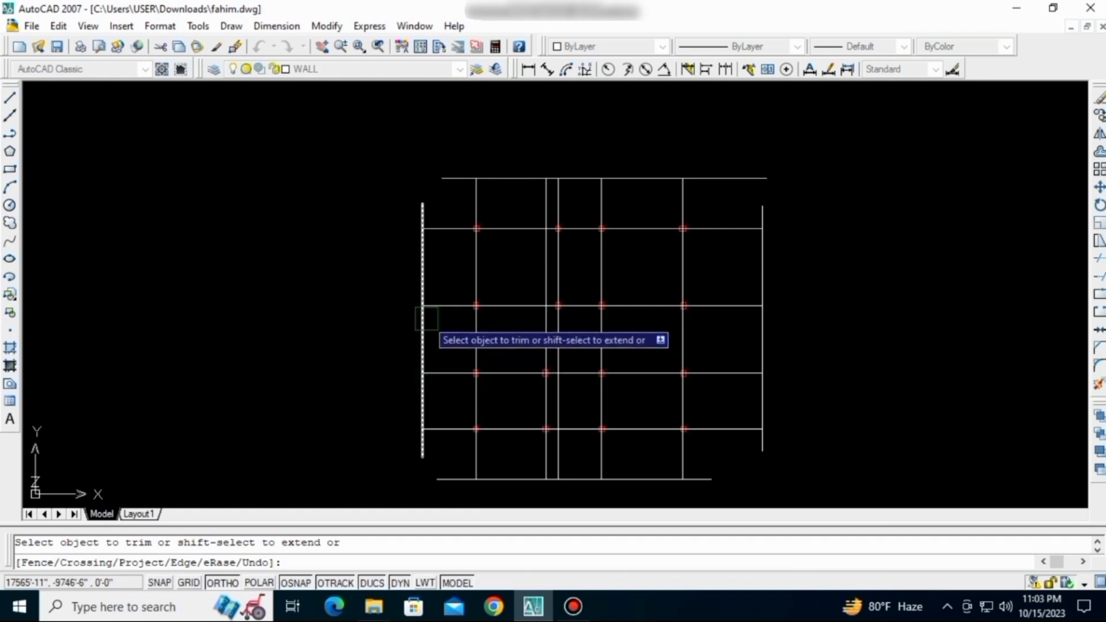
click(445, 177)
click(720, 178)
click(764, 214)
key(Escape)
- Erase the four boundary lines around the trimmed grid
click(422, 211)
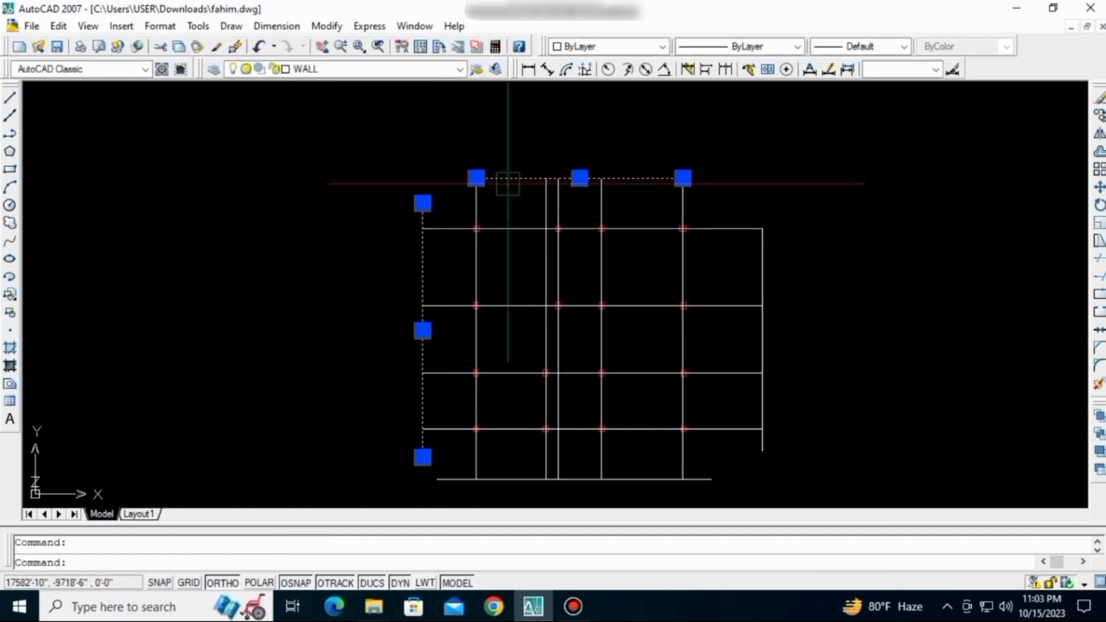
scroll(622, 219, down, 2)
scroll(543, 416, up, 3)
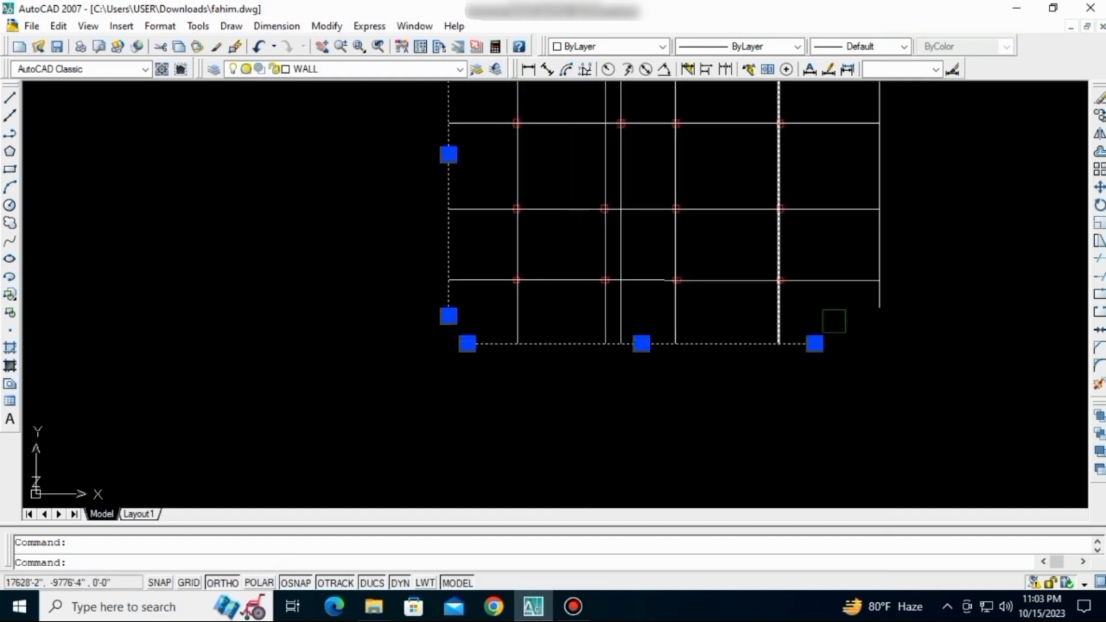
click(872, 303)
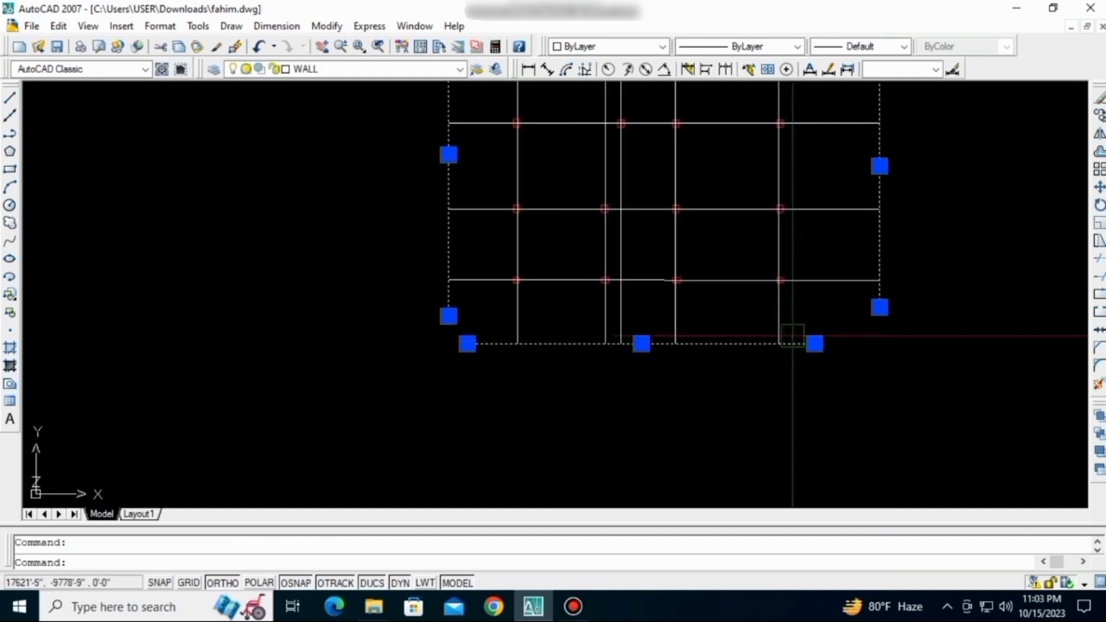
key(Delete)
- Inspect how the trimmed grid lines pass through the columns in each row of the grid
scroll(640, 371, down, 4)
scroll(653, 380, up, 3)
scroll(653, 380, up, 4)
middle_drag(607, 382, 595, 274)
middle_drag(549, 372, 556, 316)
scroll(530, 388, up, 2)
middle_drag(399, 408, 437, 354)
scroll(519, 354, down, 4)
scroll(570, 415, up, 3)
scroll(411, 397, up, 3)
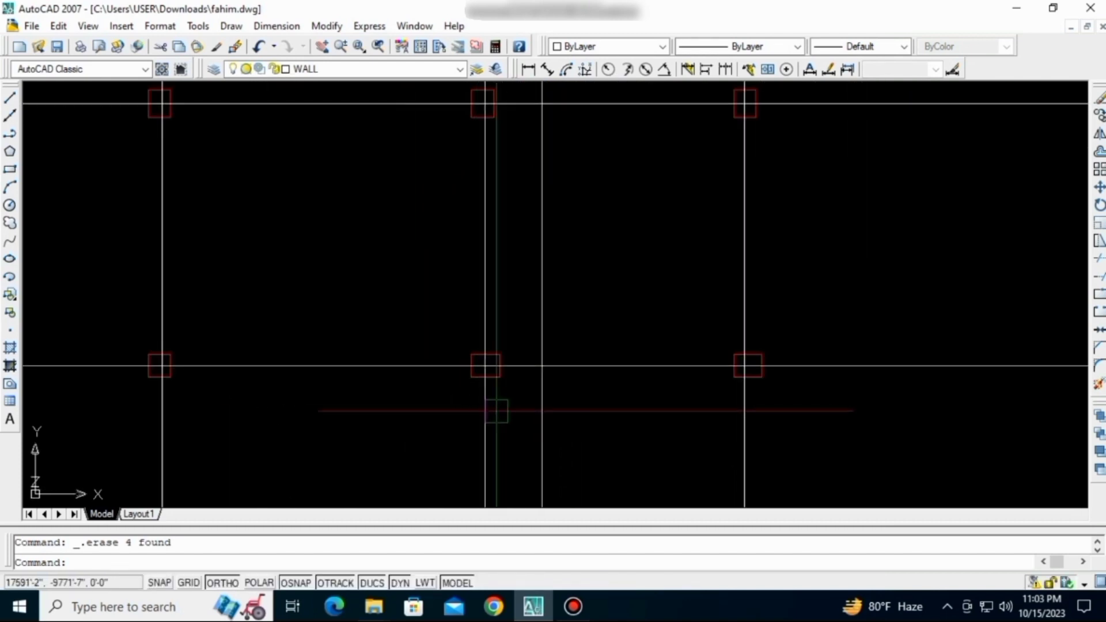
scroll(150, 391, up, 3)
scroll(191, 369, down, 5)
middle_drag(207, 351, 218, 423)
scroll(260, 346, down, 4)
middle_drag(270, 354, 281, 450)
scroll(253, 223, up, 8)
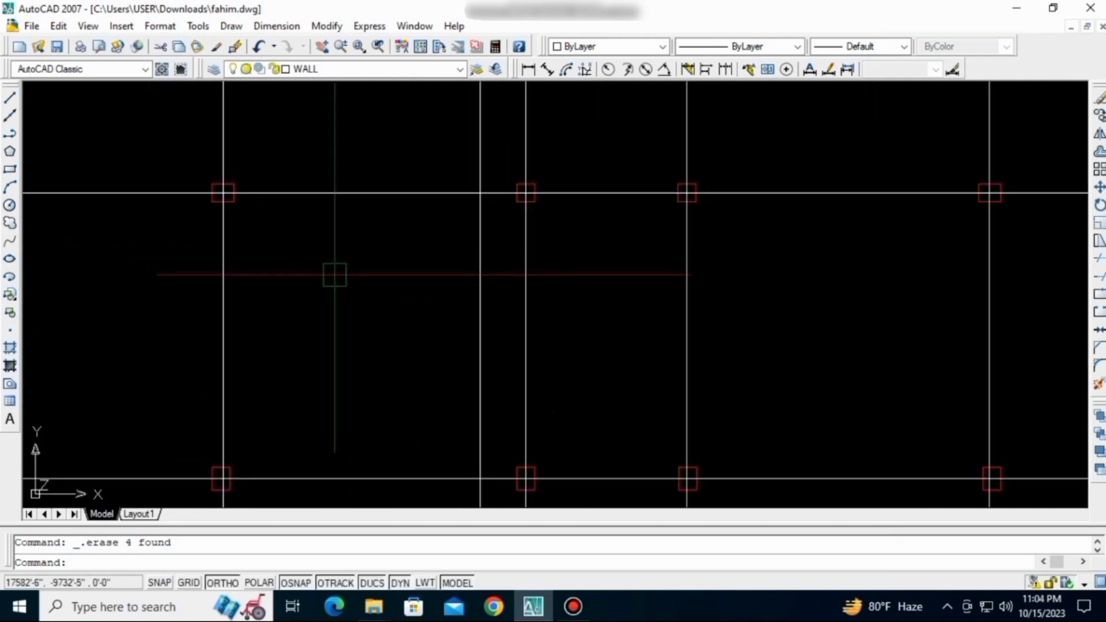
scroll(405, 312, down, 4)
scroll(244, 289, up, 6)
scroll(259, 190, up, 9)
scroll(265, 167, down, 13)
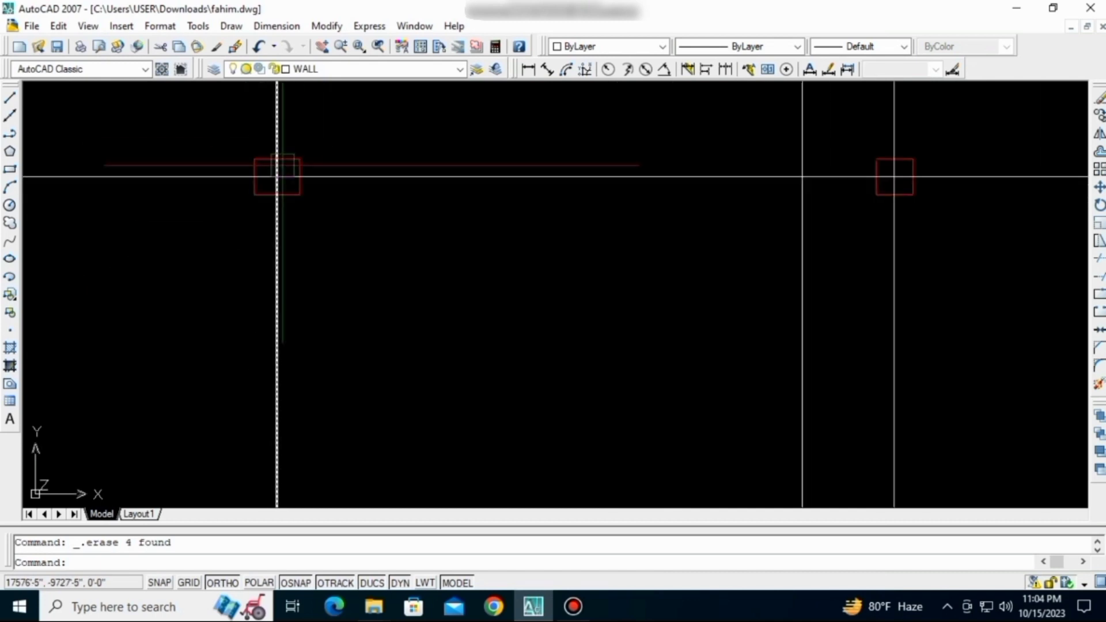
middle_drag(292, 392, 314, 171)
scroll(306, 425, down, 10)
middle_drag(500, 309, 457, 375)
scroll(457, 376, up, 5)
scroll(356, 361, up, 18)
scroll(507, 364, down, 20)
middle_drag(547, 353, 547, 345)
- Examine the grid bubbles, footing marks and footing dimensions around the columns in the finished footing layout
scroll(548, 346, down, 7)
scroll(694, 274, up, 6)
scroll(380, 272, up, 12)
middle_drag(380, 283, 376, 354)
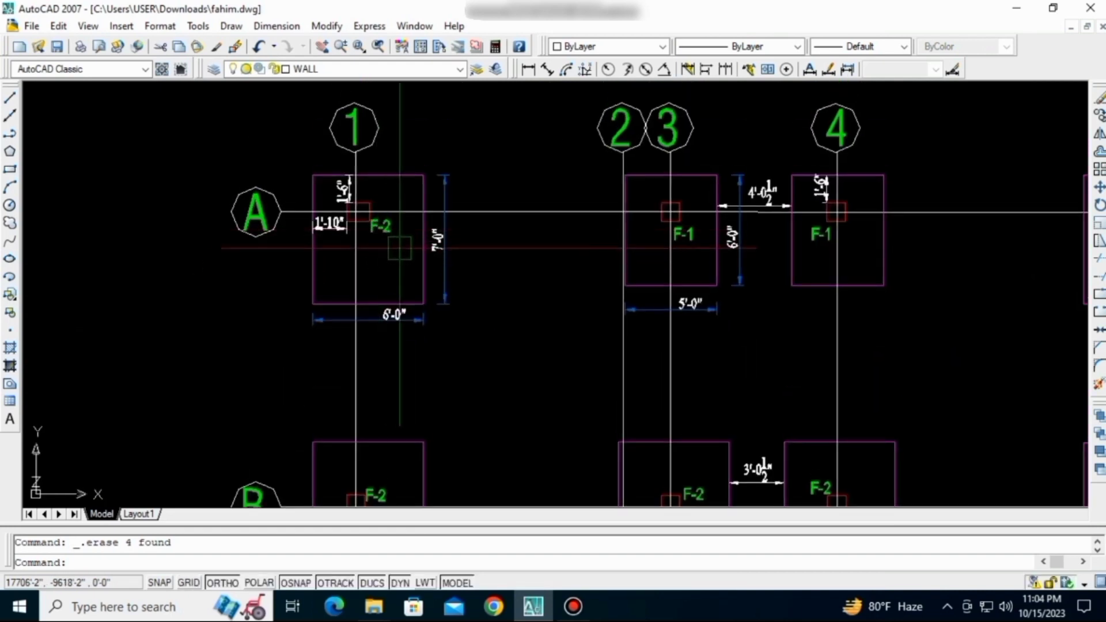
click(417, 272)
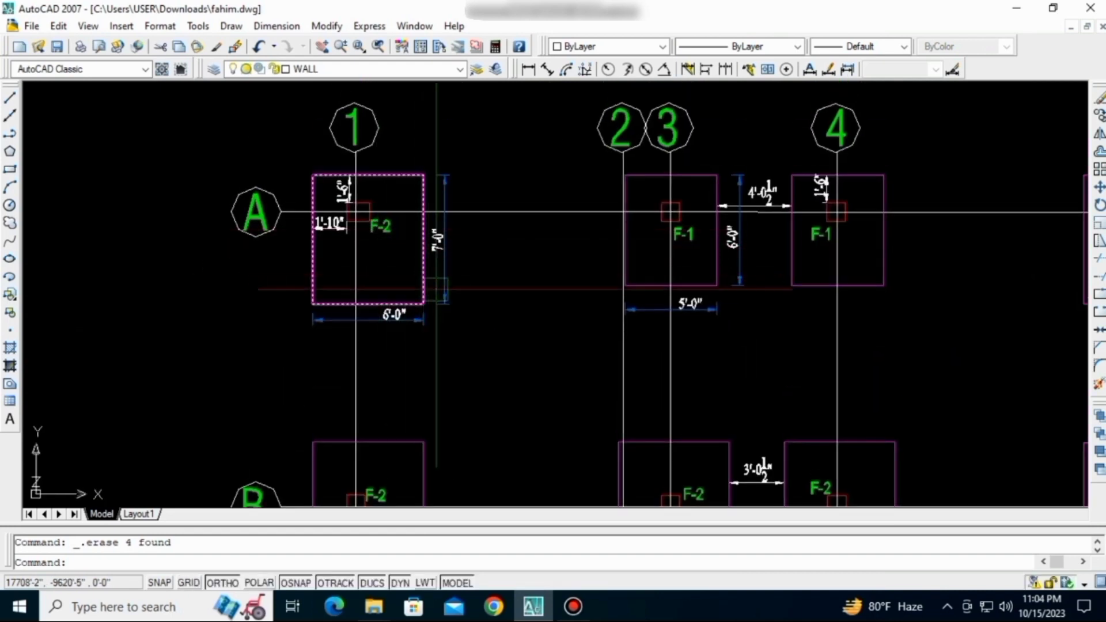
scroll(598, 261, down, 2)
middle_drag(651, 309, 604, 275)
scroll(613, 228, up, 3)
scroll(607, 218, down, 4)
scroll(608, 277, down, 2)
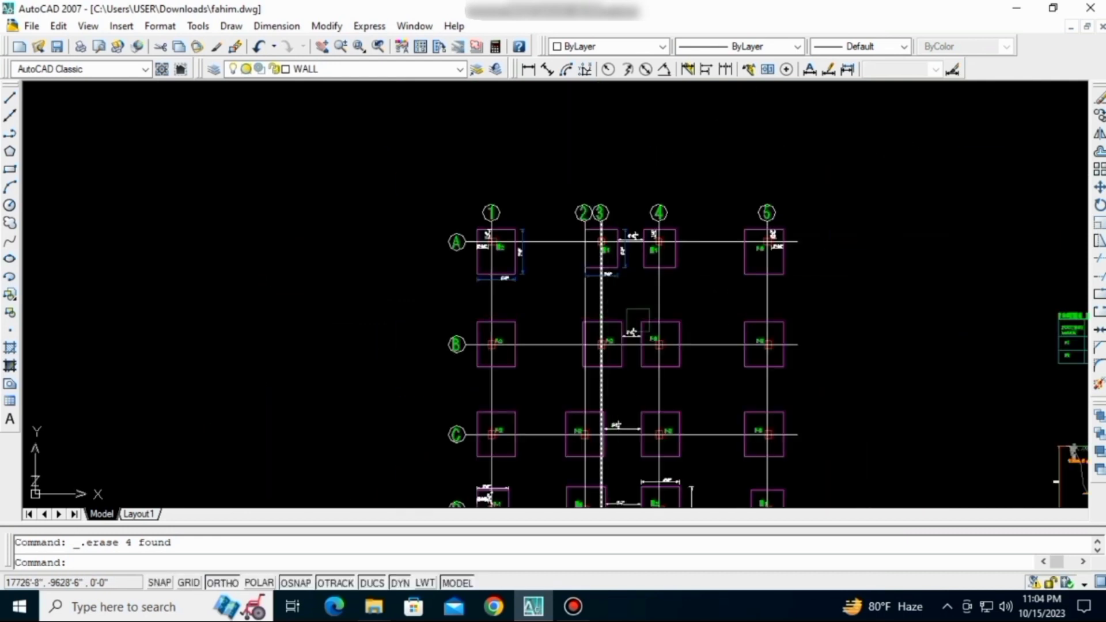
scroll(616, 253, up, 5)
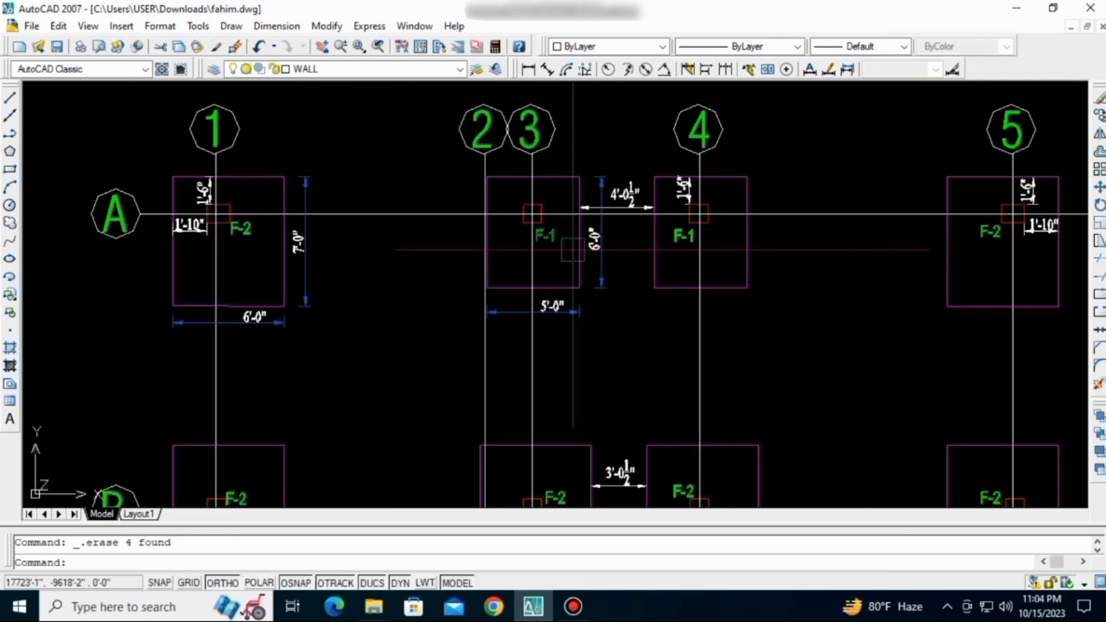
scroll(682, 248, down, 8)
scroll(635, 472, up, 3)
middle_drag(586, 424, 585, 305)
click(575, 455)
- Read the thickness, length, width and reinforcement of footings F1 and F2 in the footing schedule
middle_drag(870, 462, 589, 503)
middle_drag(804, 412, 647, 423)
scroll(647, 375, up, 5)
scroll(673, 396, up, 2)
middle_drag(716, 371, 572, 375)
scroll(668, 370, down, 5)
middle_drag(667, 370, 569, 374)
scroll(569, 373, up, 3)
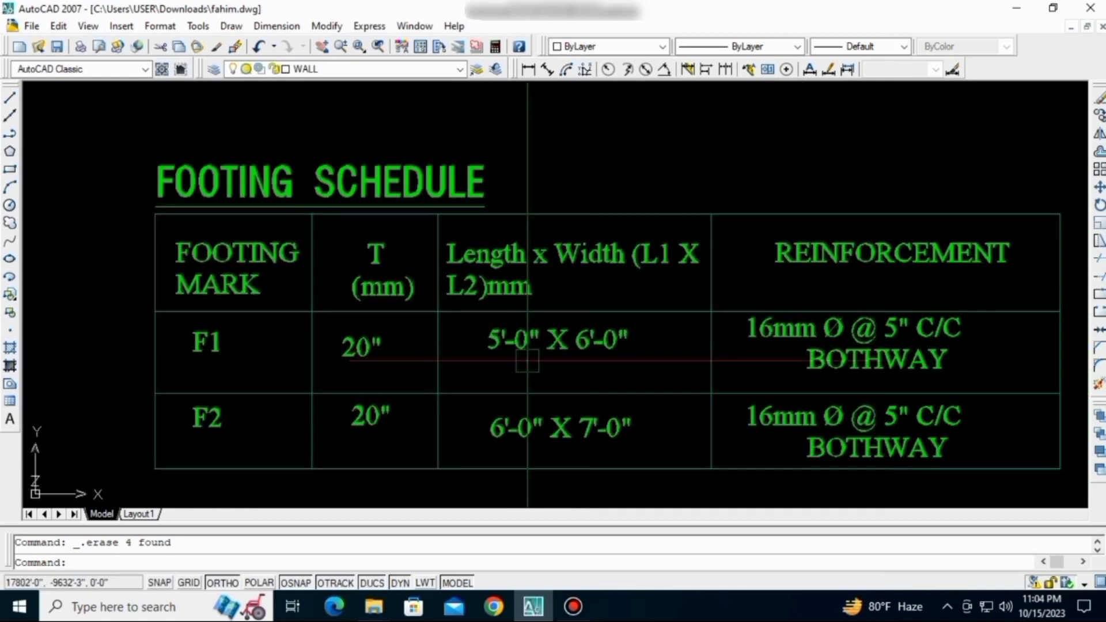
scroll(501, 353, up, 3)
scroll(259, 391, down, 4)
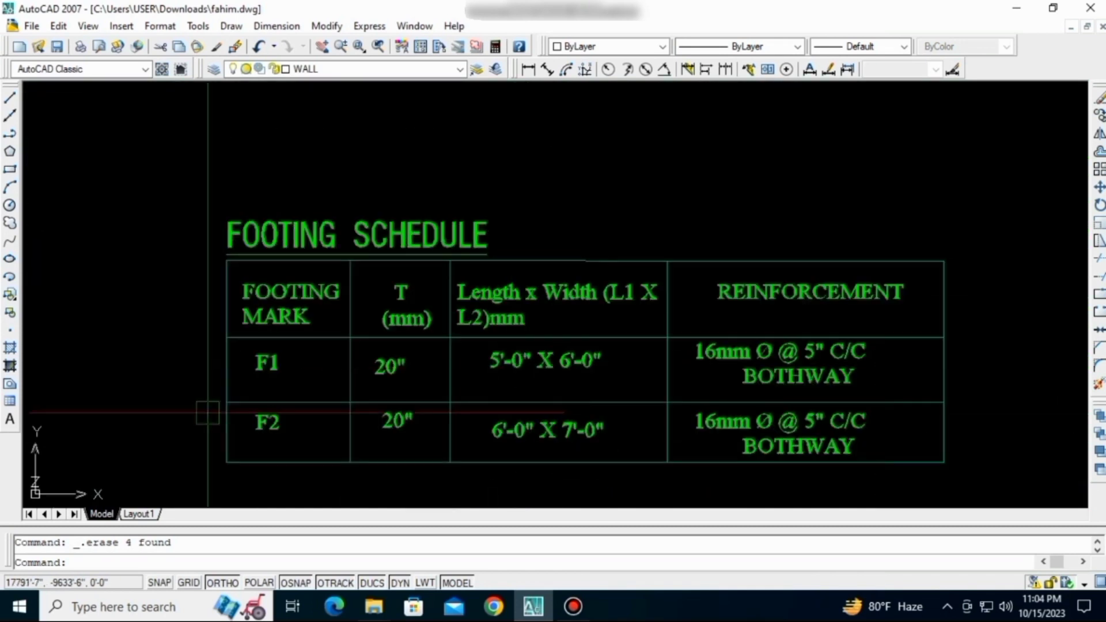
scroll(519, 365, up, 3)
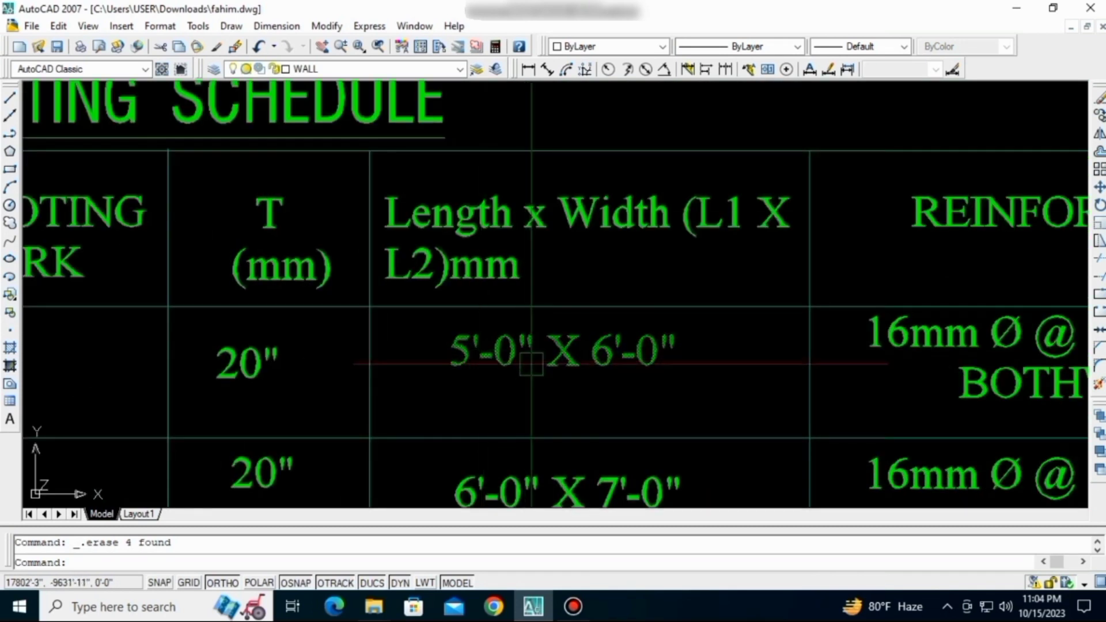
scroll(636, 382, down, 3)
mouse_move(716, 410)
middle_down()
mouse_move(575, 385)
mouse_move(477, 390)
mouse_move(459, 363)
mouse_move(459, 213)
middle_up()
scroll(499, 403, down, 2)
middle_drag(317, 323, 339, 323)
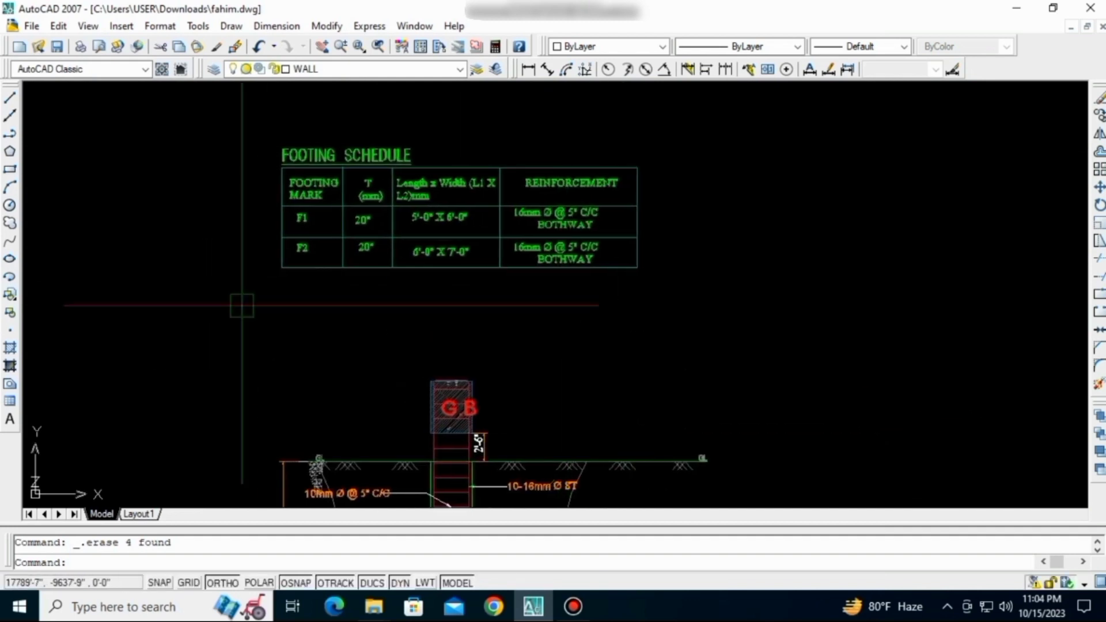
- Draw a 5' by 6' rectangle for footing F1 in the empty area beside the trimmed column grid
scroll(339, 323, down, 3)
middle_drag(173, 322, 481, 272)
scroll(482, 271, down, 2)
middle_drag(581, 409, 576, 198)
scroll(518, 334, down, 4)
middle_drag(387, 381, 403, 348)
scroll(403, 348, up, 3)
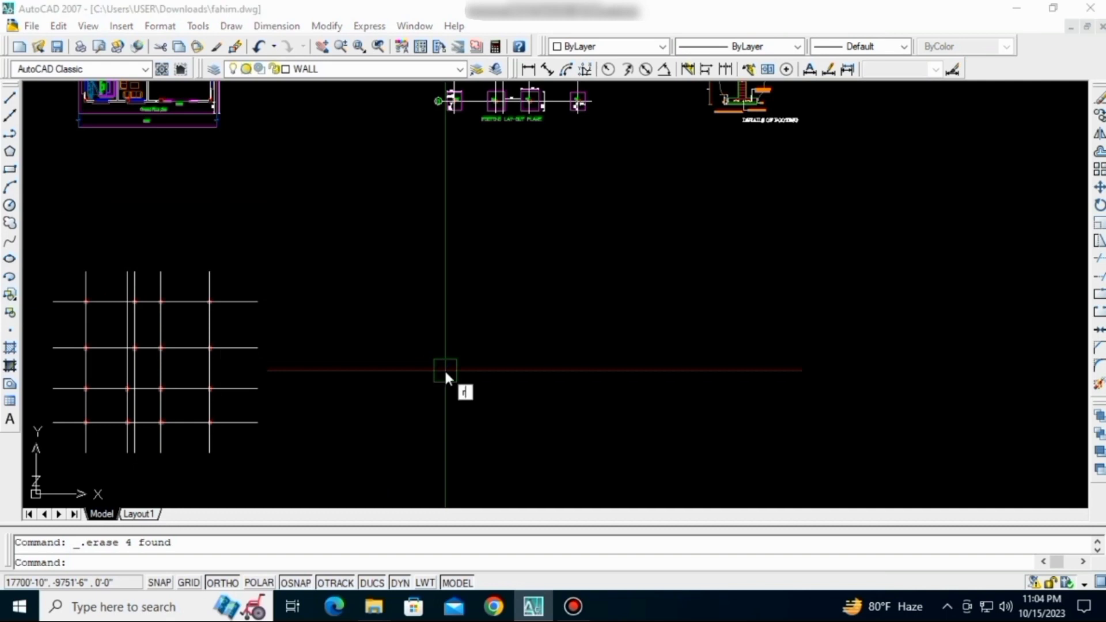
text(ec)
key(Return)
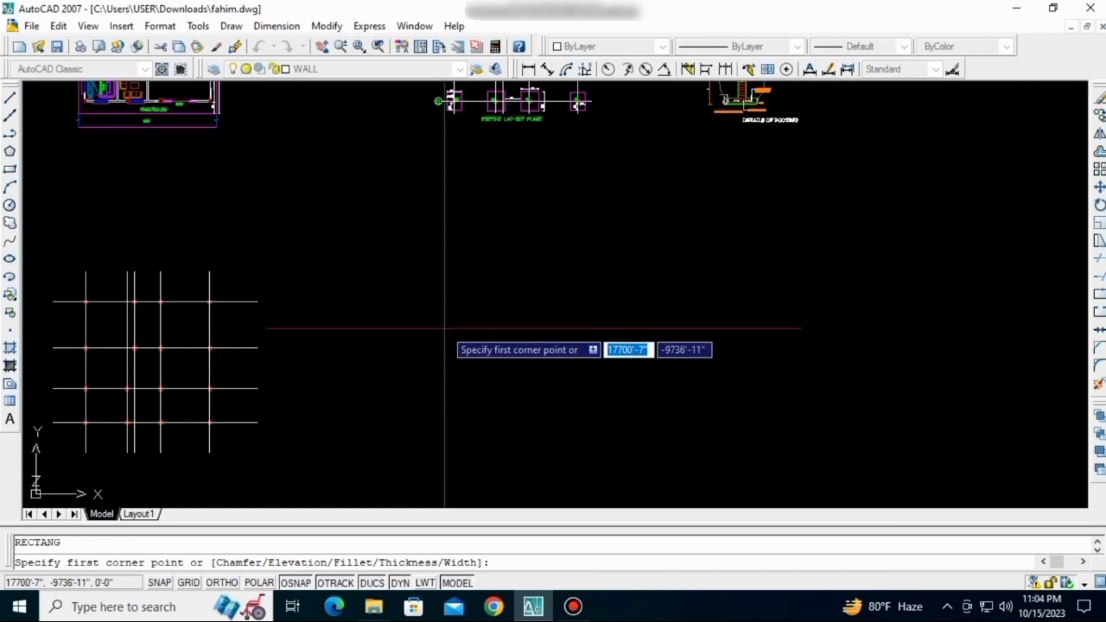
click(445, 328)
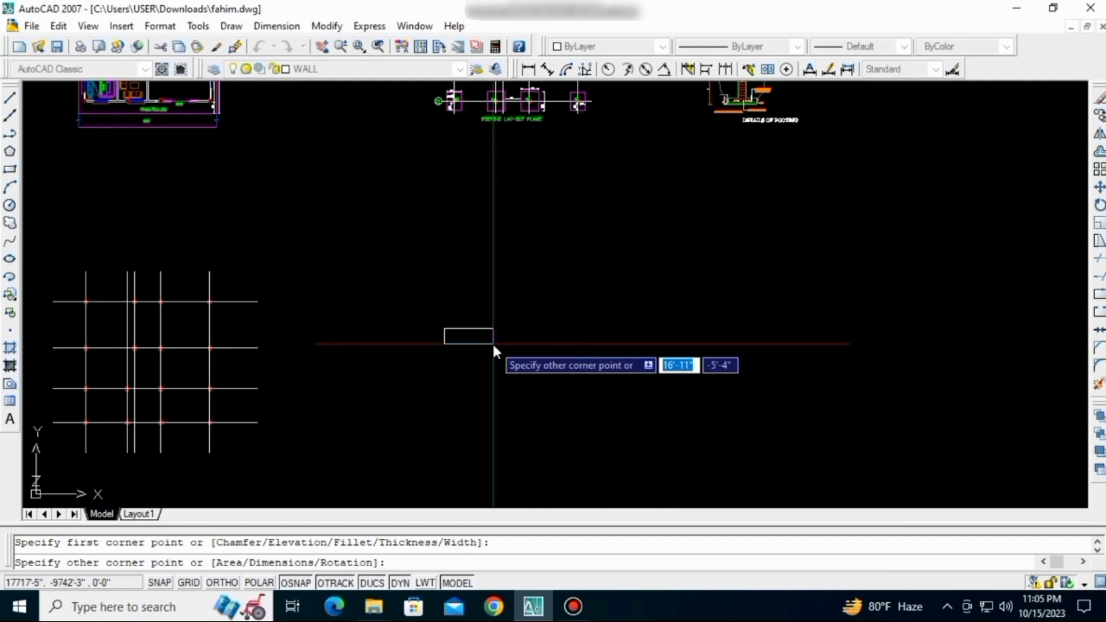
text(5)
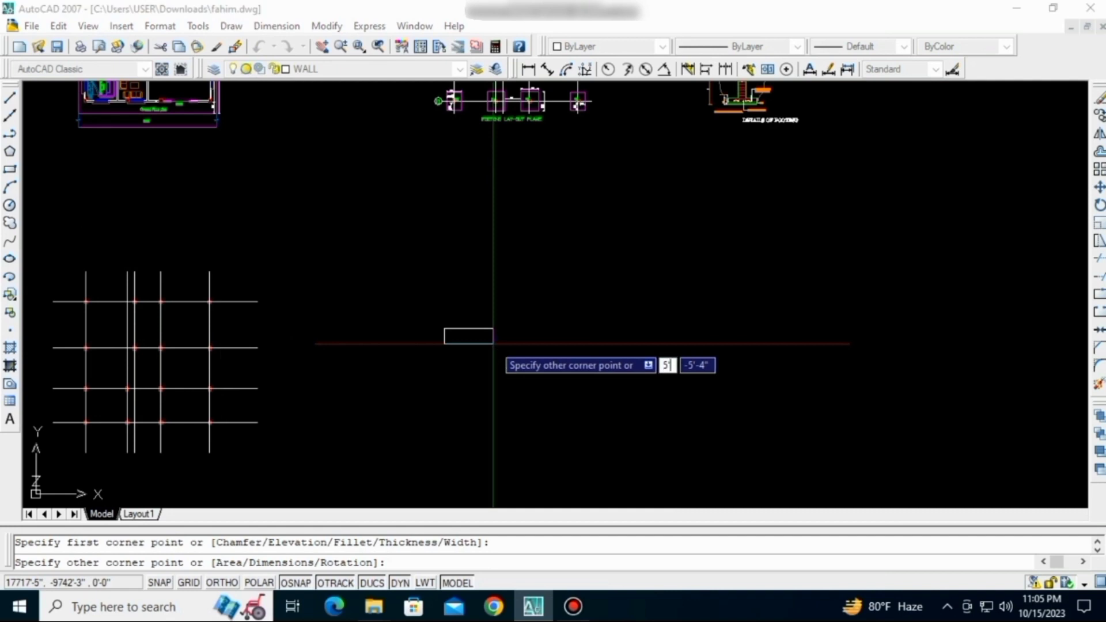
text(')
key(Tab)
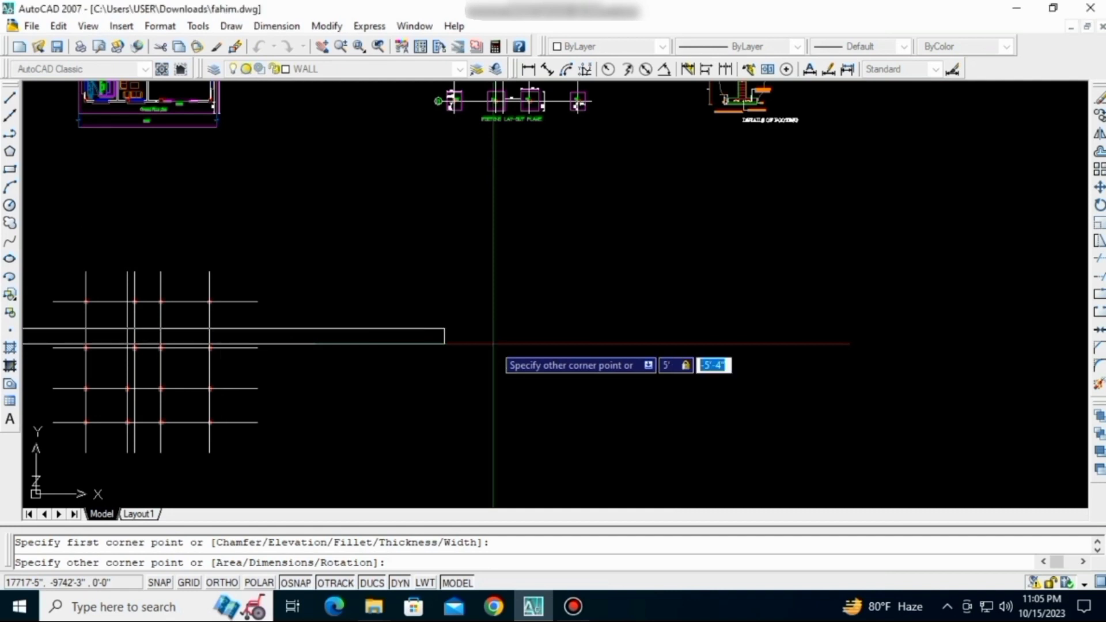
text(6')
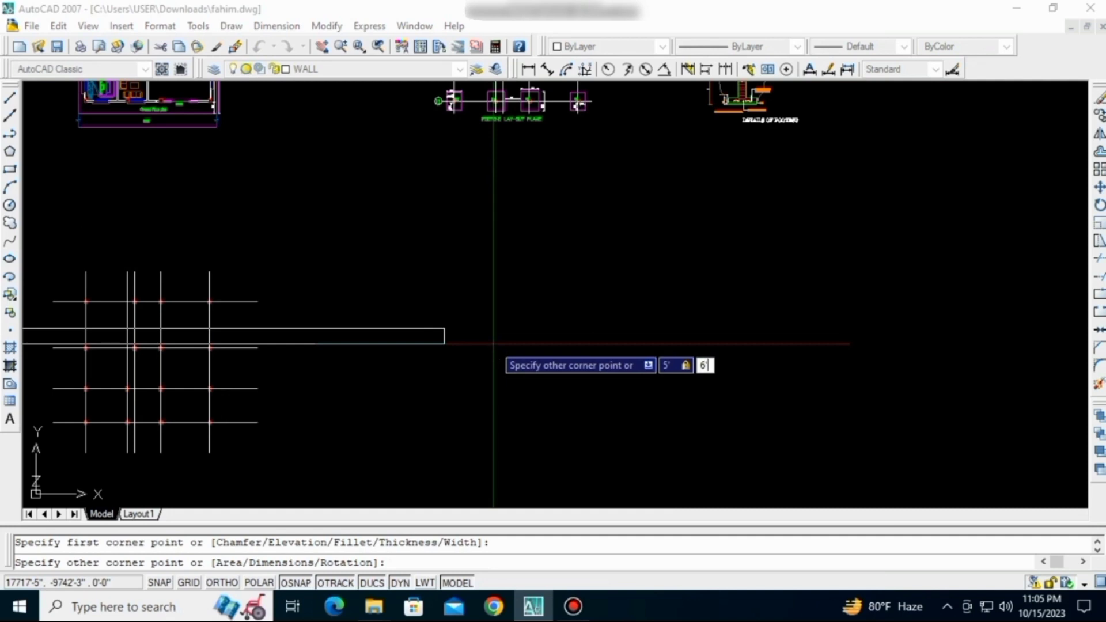
key(Return)
- Draw two diagonal lines joining the opposite corners of the 5' by 6' rectangle
scroll(455, 331, up, 5)
middle_drag(449, 352, 457, 371)
scroll(476, 370, up, 3)
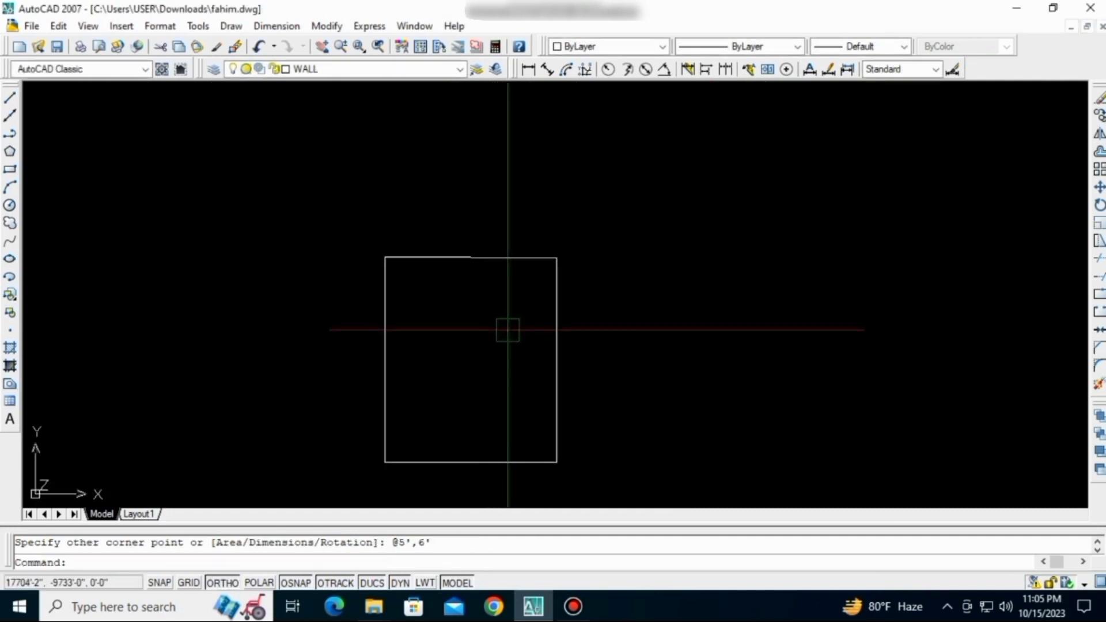
click(490, 259)
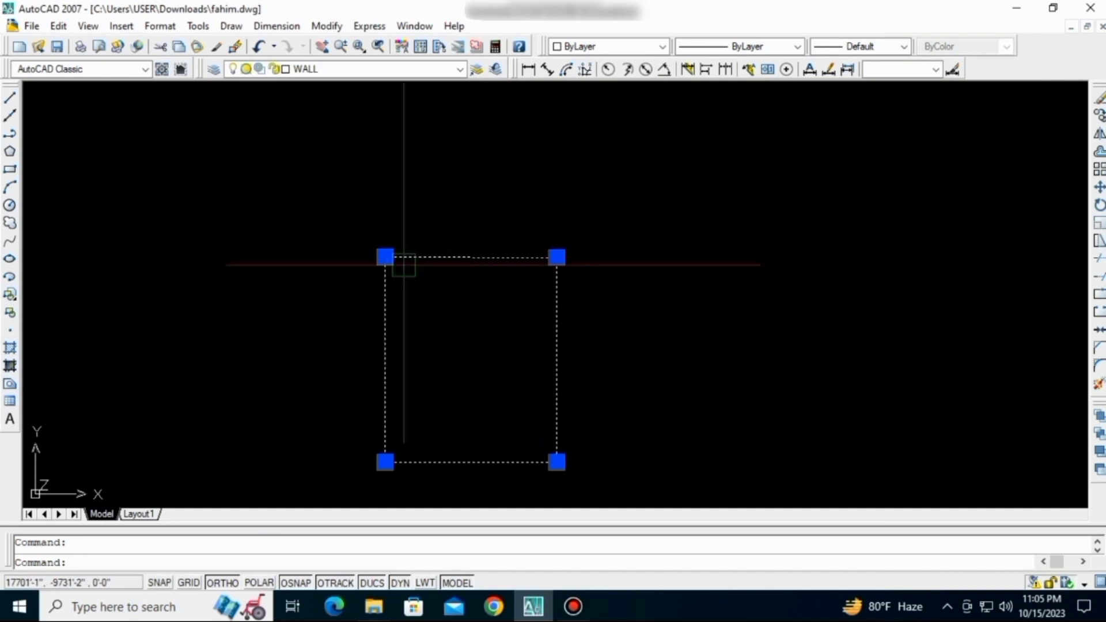
scroll(404, 265, down, 4)
key(Escape)
scroll(438, 288, up, 3)
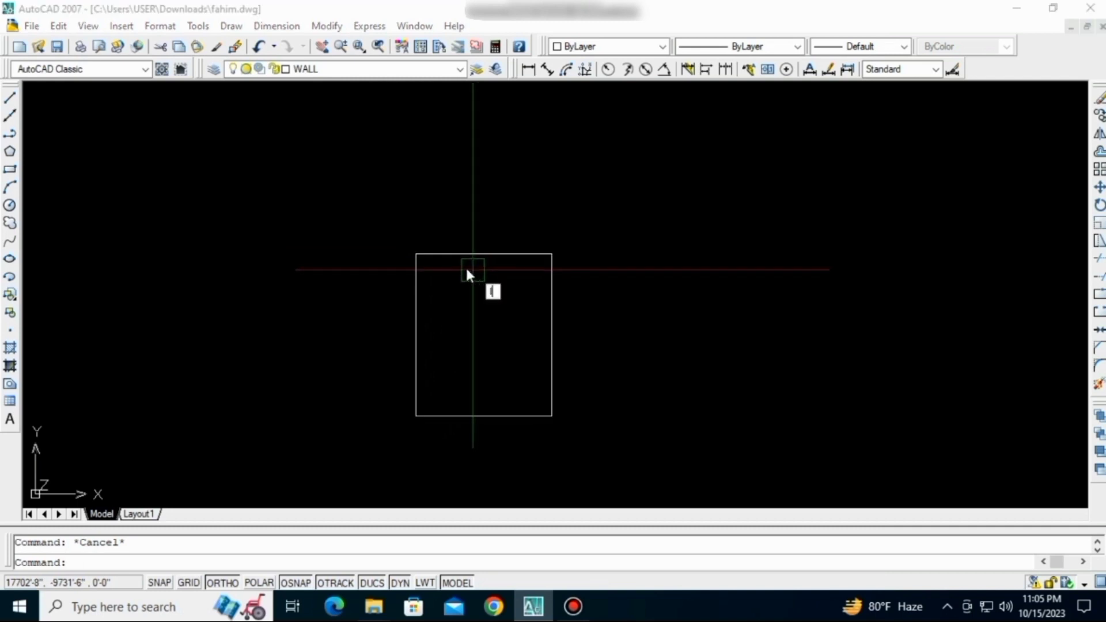
text(l)
key(Return)
click(416, 253)
click(552, 416)
key(Return)
key(Return)
click(551, 253)
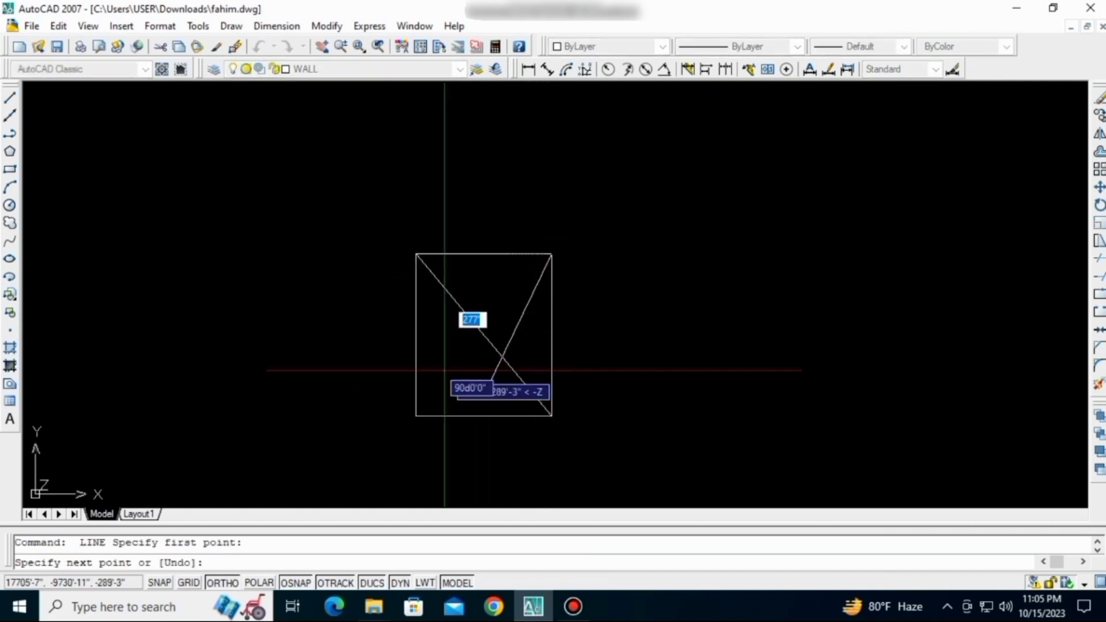
click(416, 415)
key(Return)
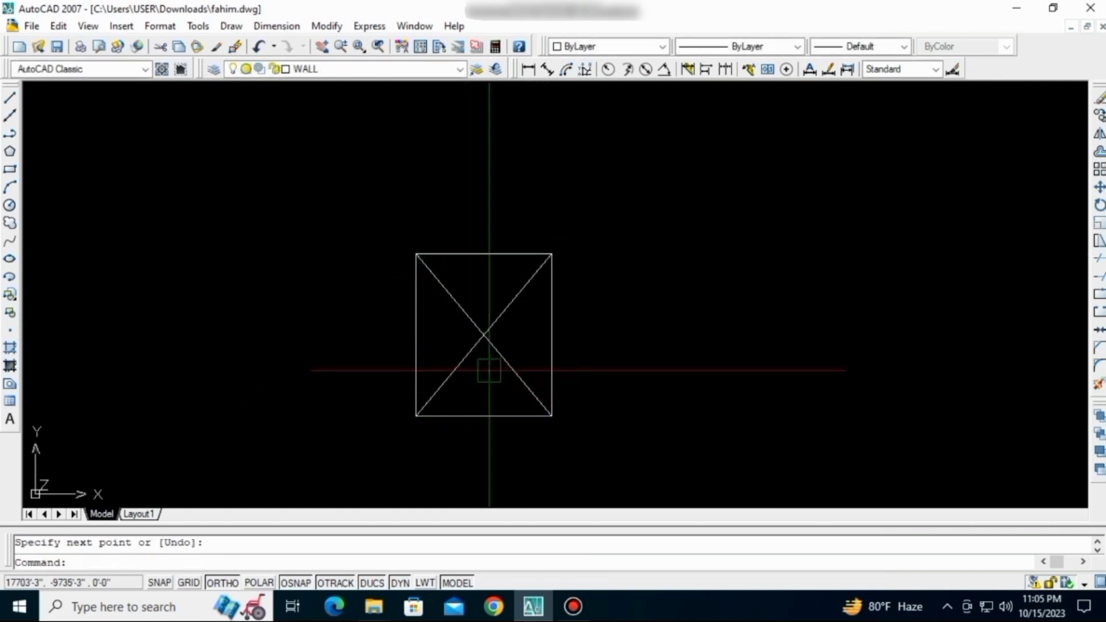
- Place a point at the intersection of the diagonals in the 5' by 6' rectangle
click(10, 335)
scroll(477, 350, up, 2)
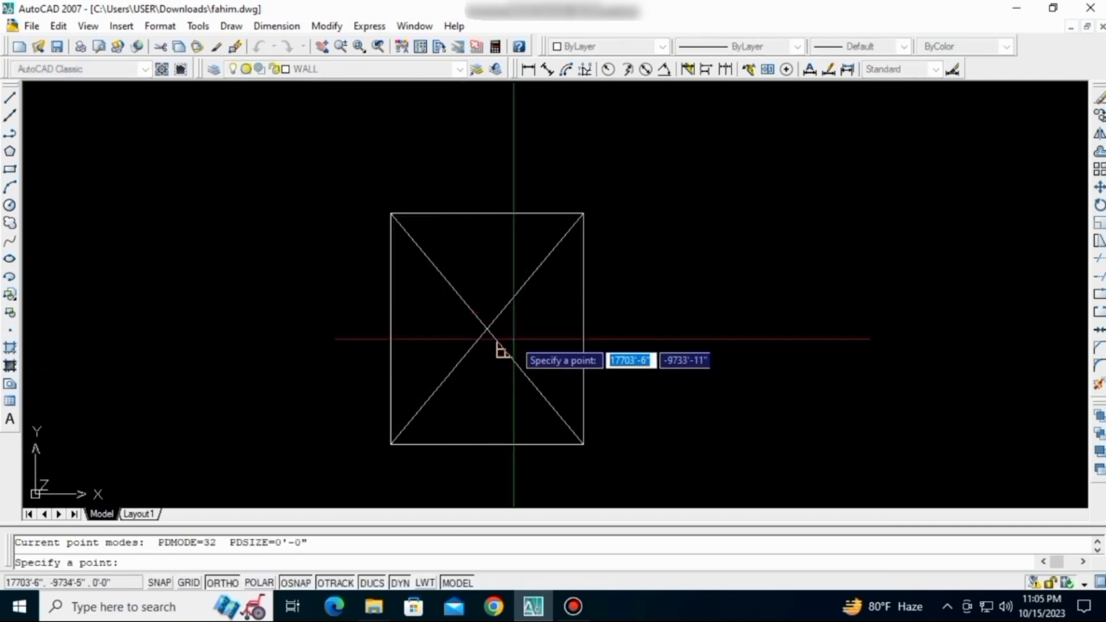
scroll(481, 314, up, 3)
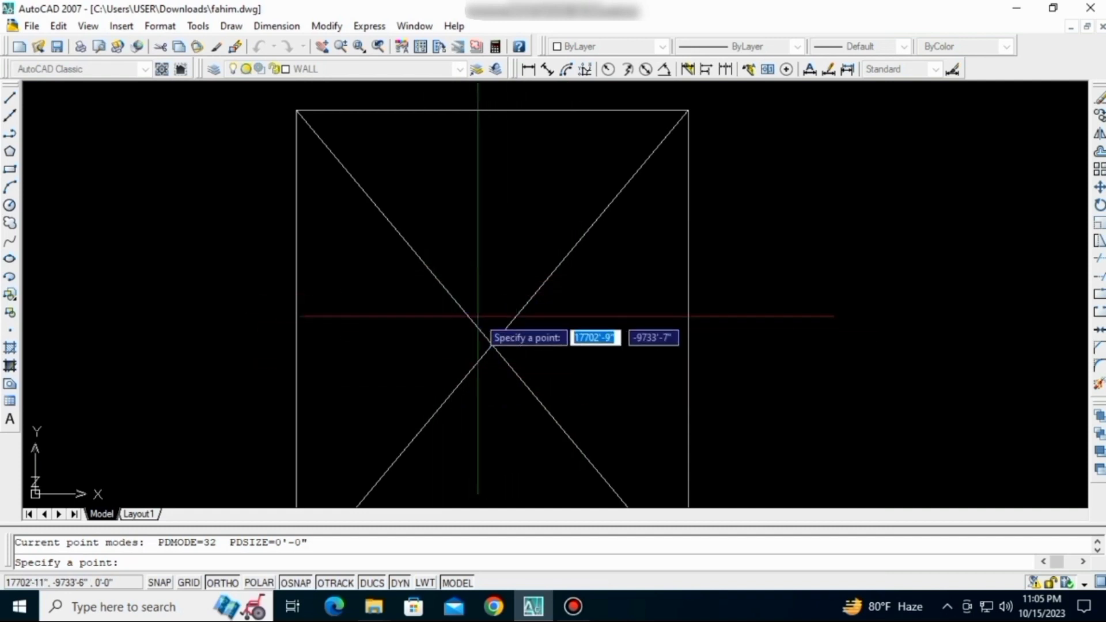
scroll(507, 357, up, 2)
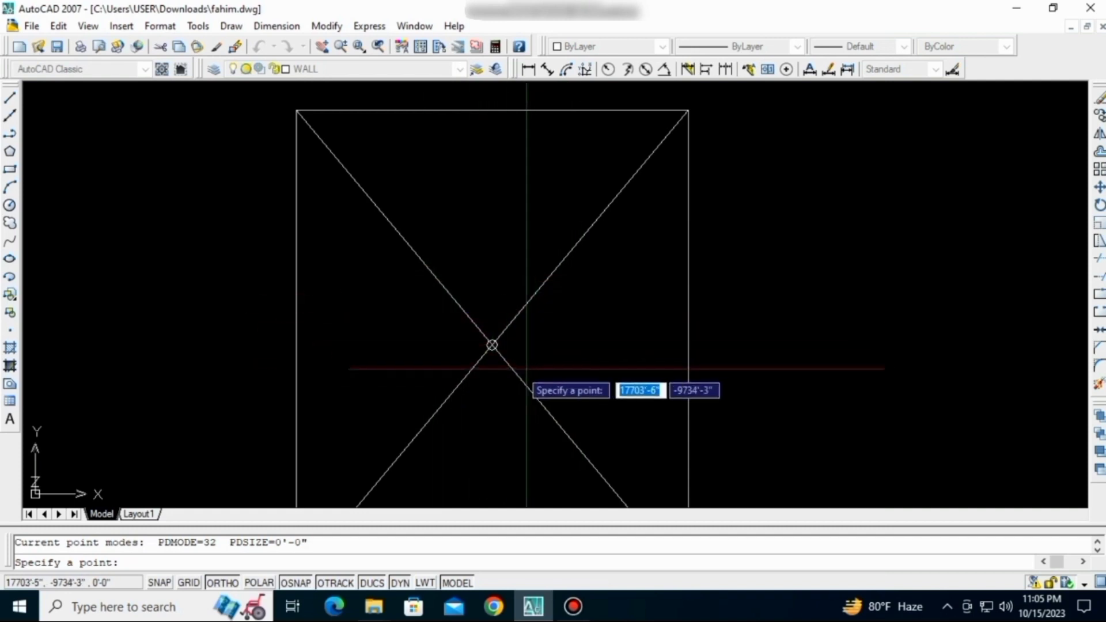
scroll(576, 375, down, 4)
key(Escape)
- Erase both diagonals of the 5' by 6' rectangle, keeping its centre point
click(620, 306)
click(521, 282)
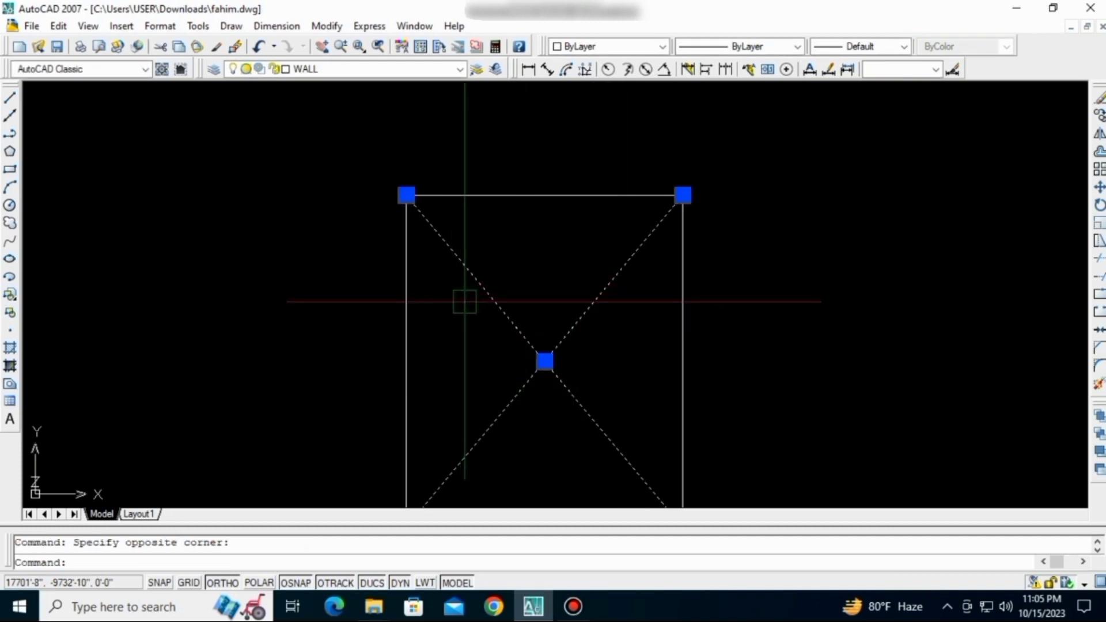
key(Delete)
scroll(559, 352, up, 3)
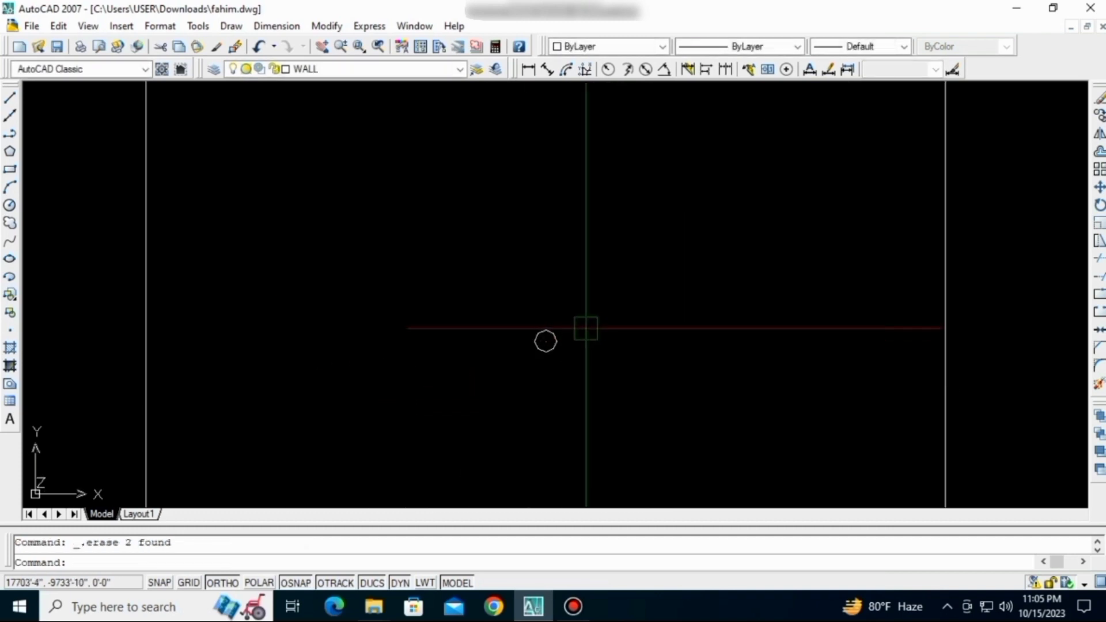
- Check the F2 footing size in the footing schedule beside the finished footing layout
scroll(557, 348, down, 3)
middle_drag(555, 347, 534, 350)
scroll(566, 318, down, 5)
scroll(733, 242, up, 10)
middle_drag(771, 305, 559, 331)
scroll(687, 321, down, 8)
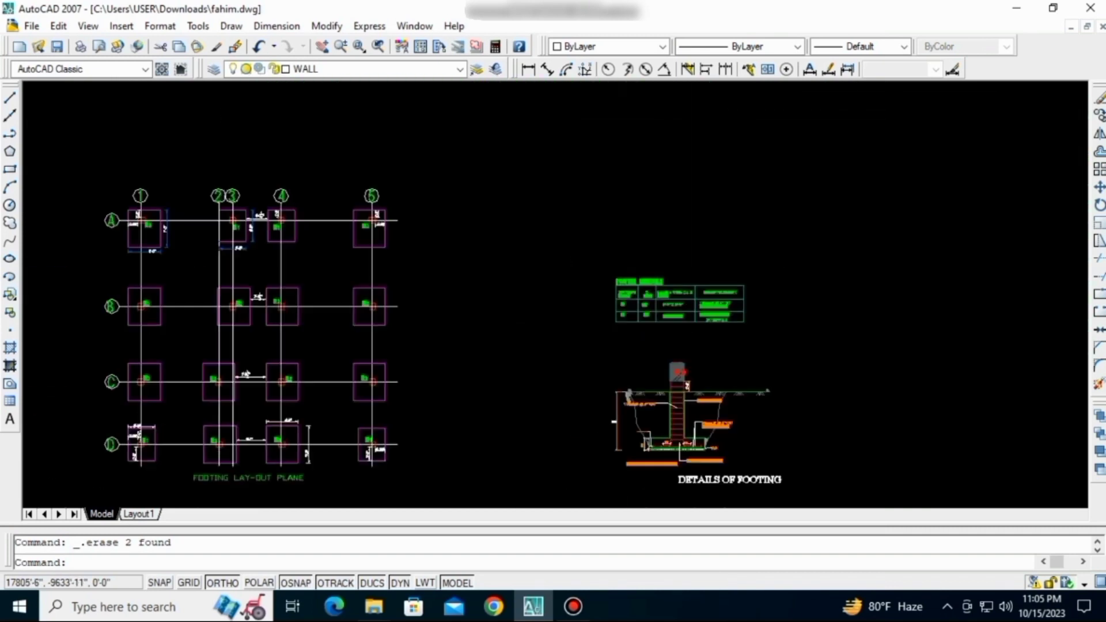
scroll(481, 359, up, 5)
scroll(482, 359, up, 4)
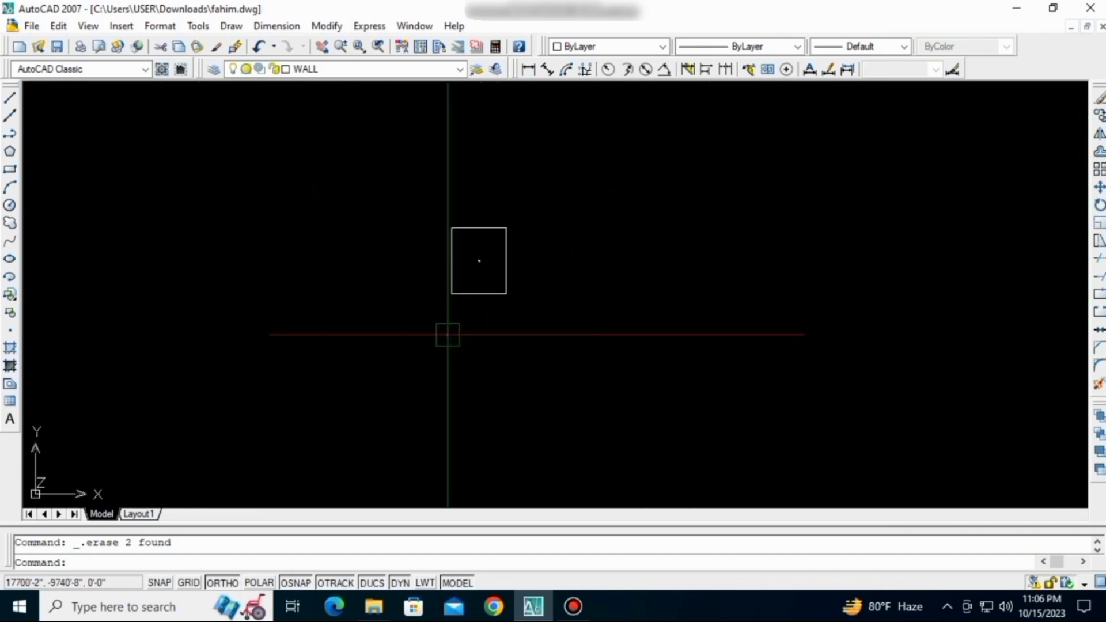
- Draw a 6' by 7' rectangle for footing F2 near the 5' by 6' footing rectangle
text(r)
key(Escape)
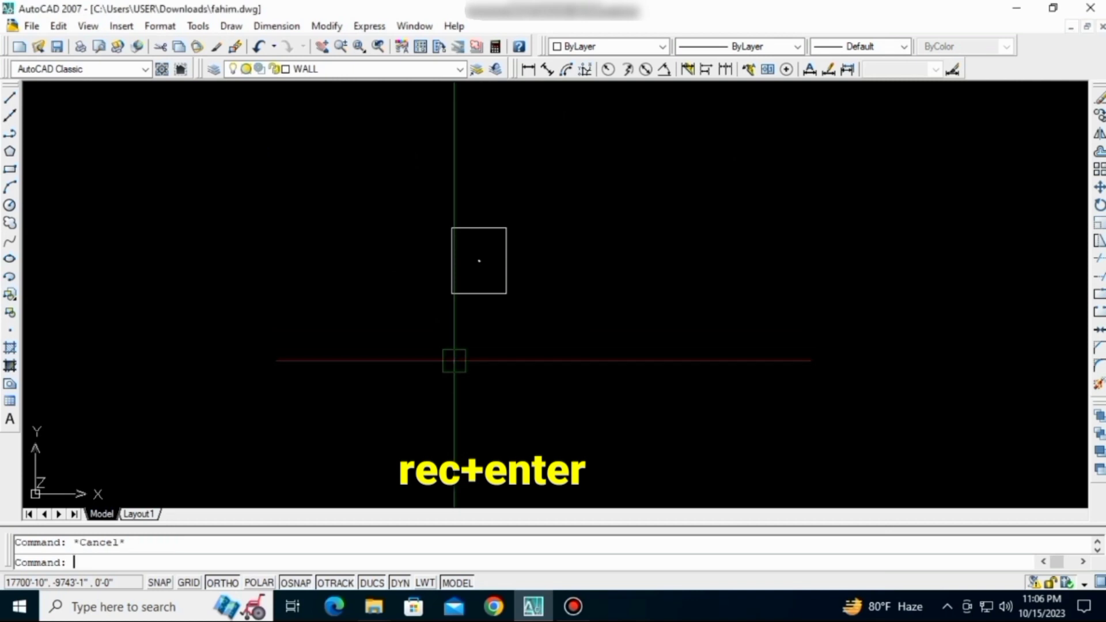
text(rec)
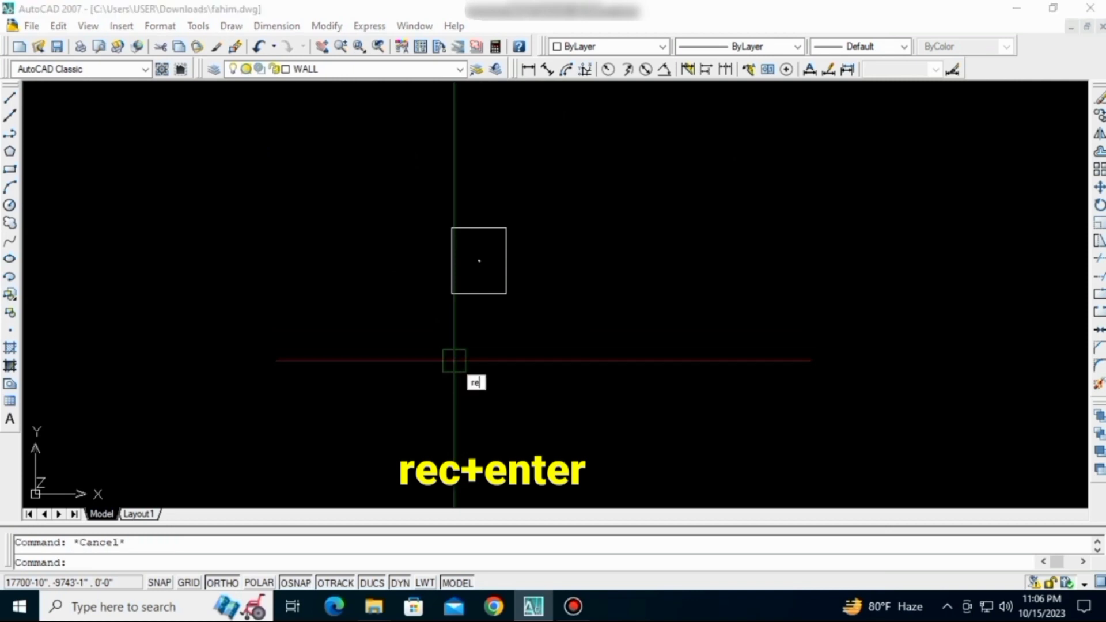
key(Return)
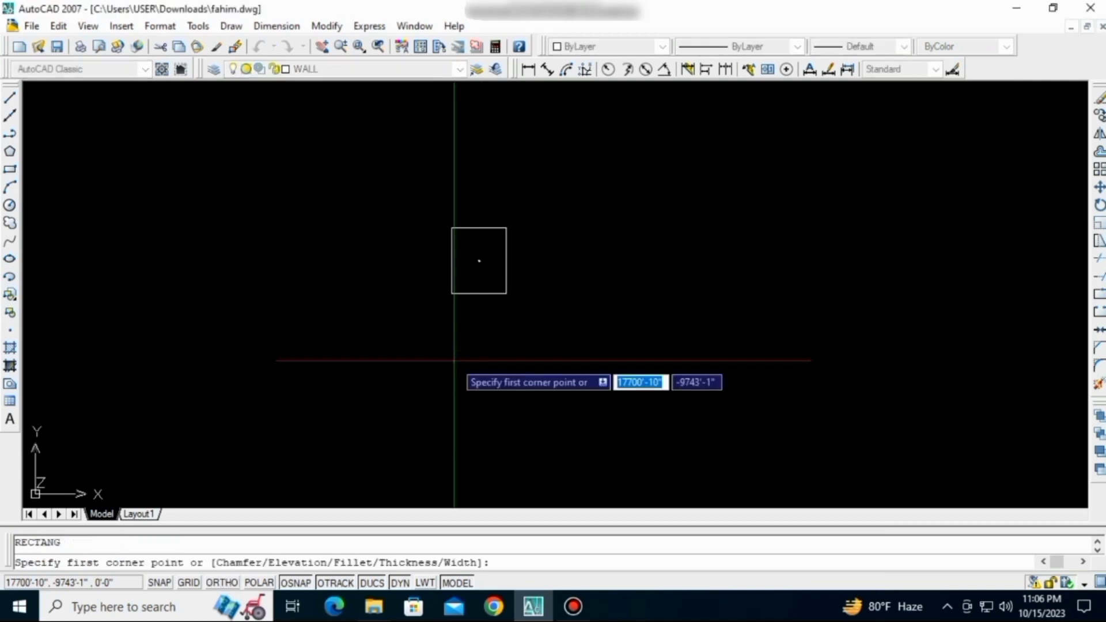
click(414, 381)
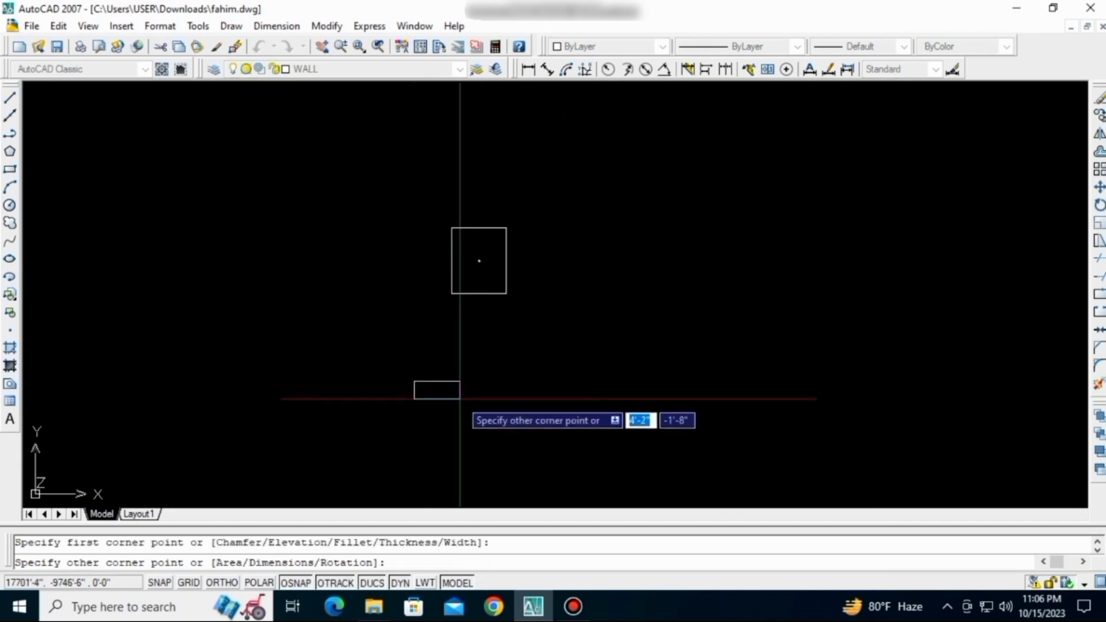
text(6)
key(Tab)
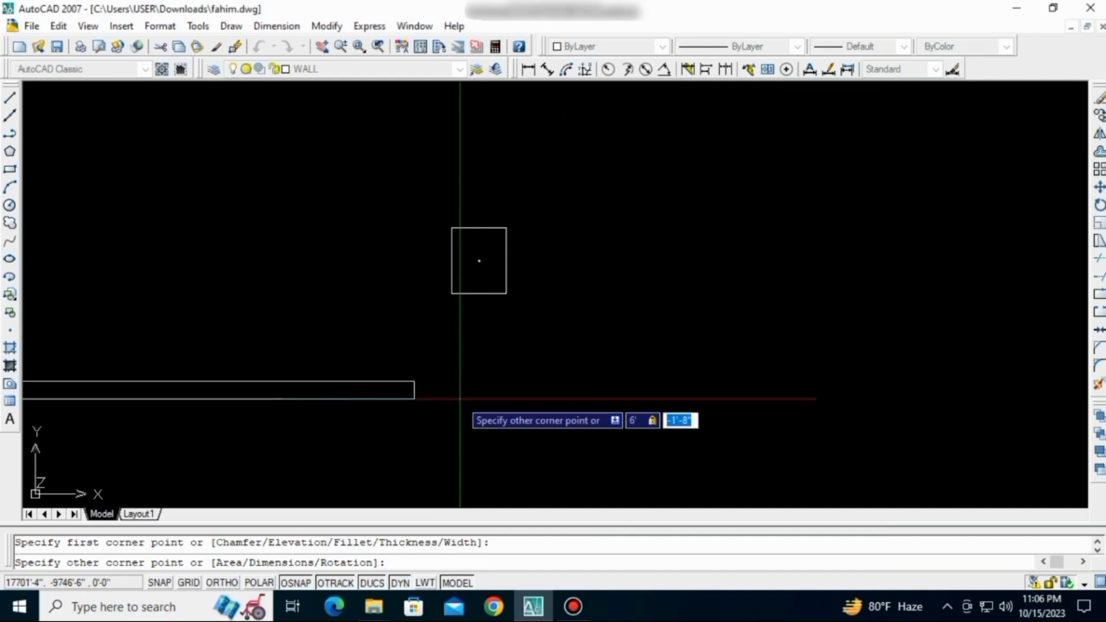
text(7)
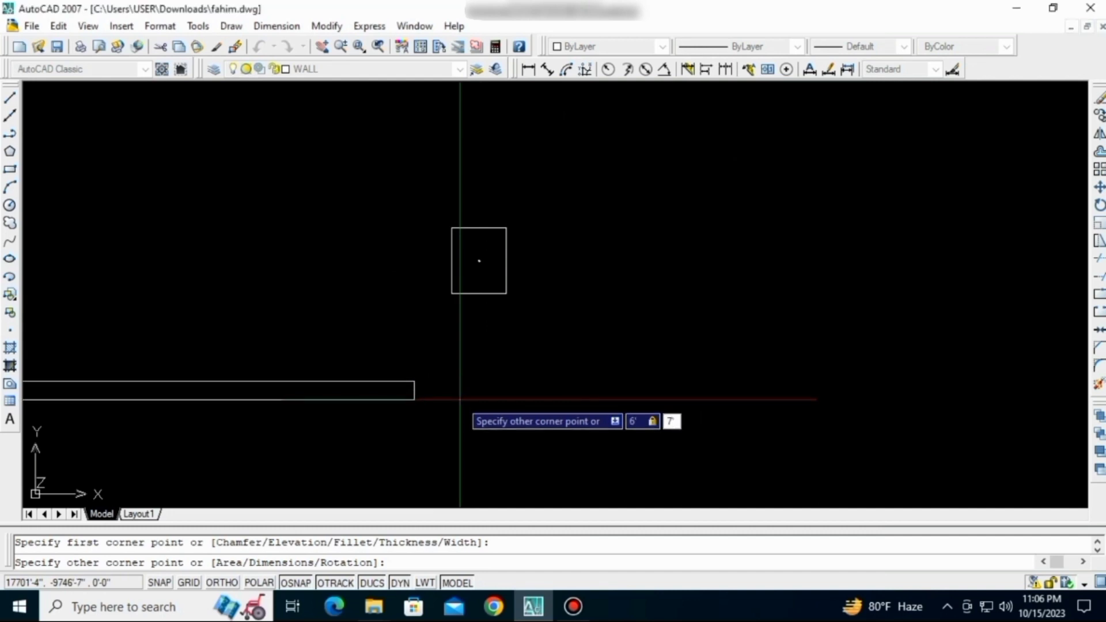
key(Return)
- Move the 6' by 7' rectangle directly below the 5' by 6' rectangle, clear of its outline
click(420, 314)
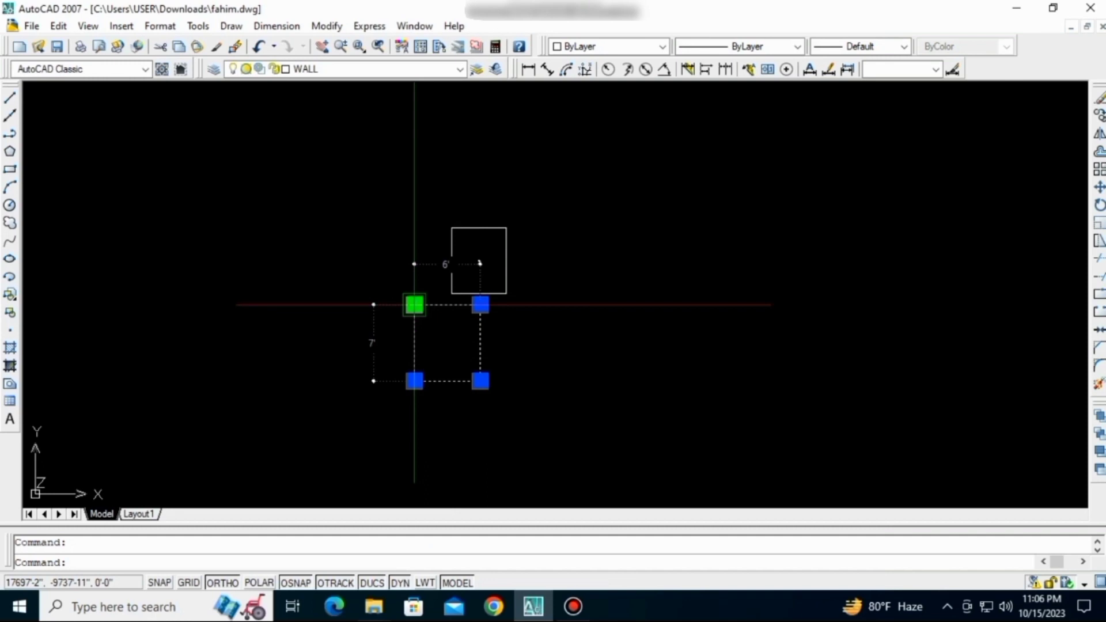
key(Escape)
click(478, 354)
drag(480, 363, 519, 406)
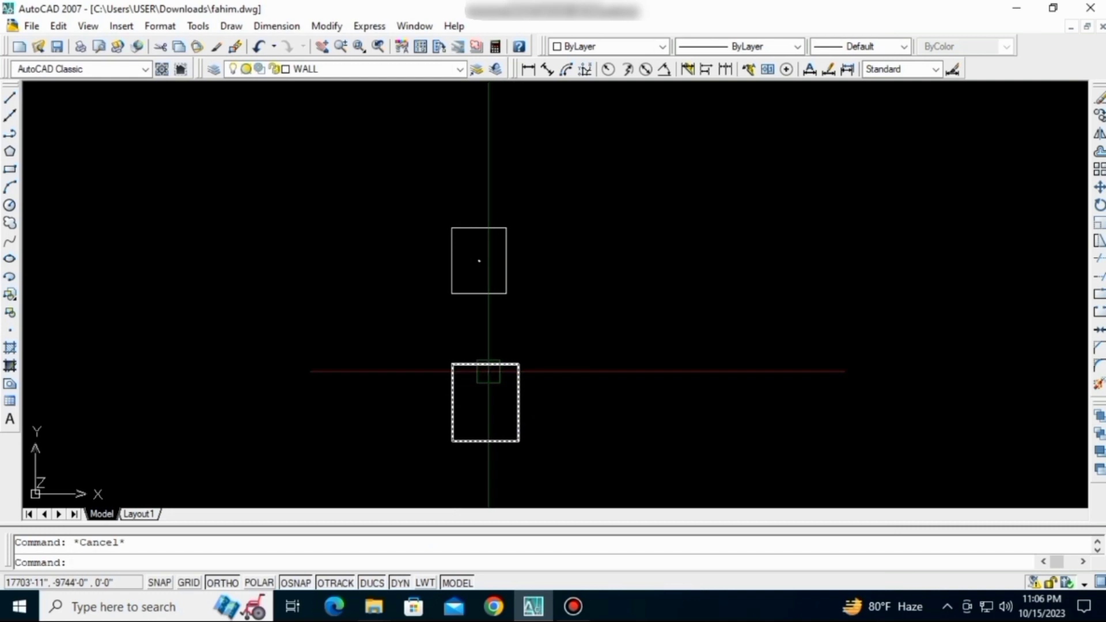
- Draw two diagonal lines joining the opposite corners of the 6' by 7' rectangle
text(l)
key(Return)
click(452, 365)
click(518, 441)
key(Return)
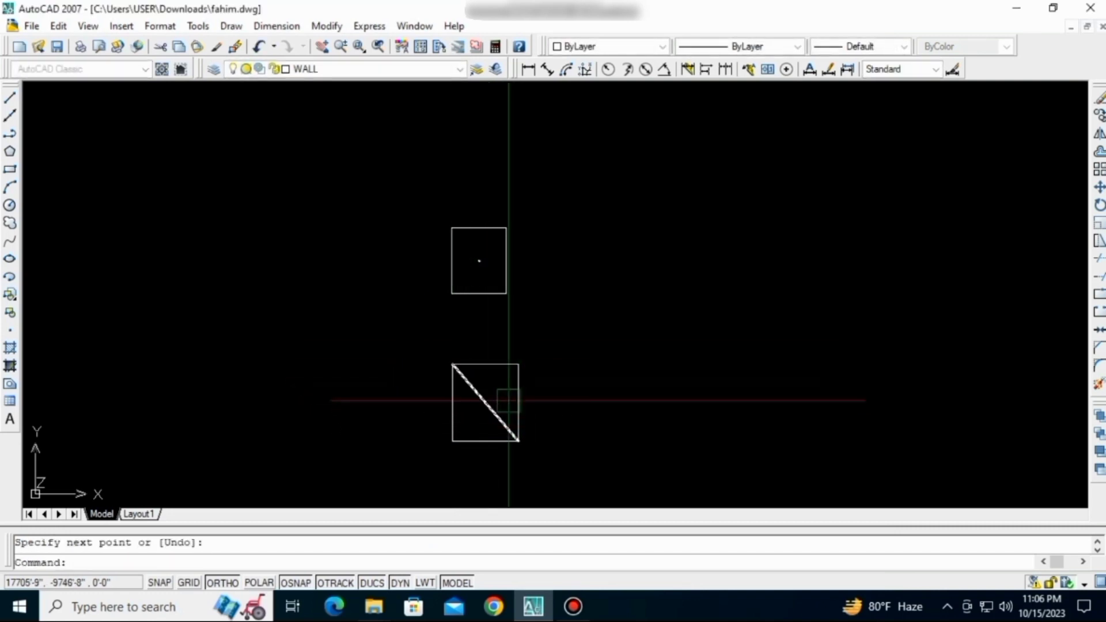
key(Return)
click(518, 365)
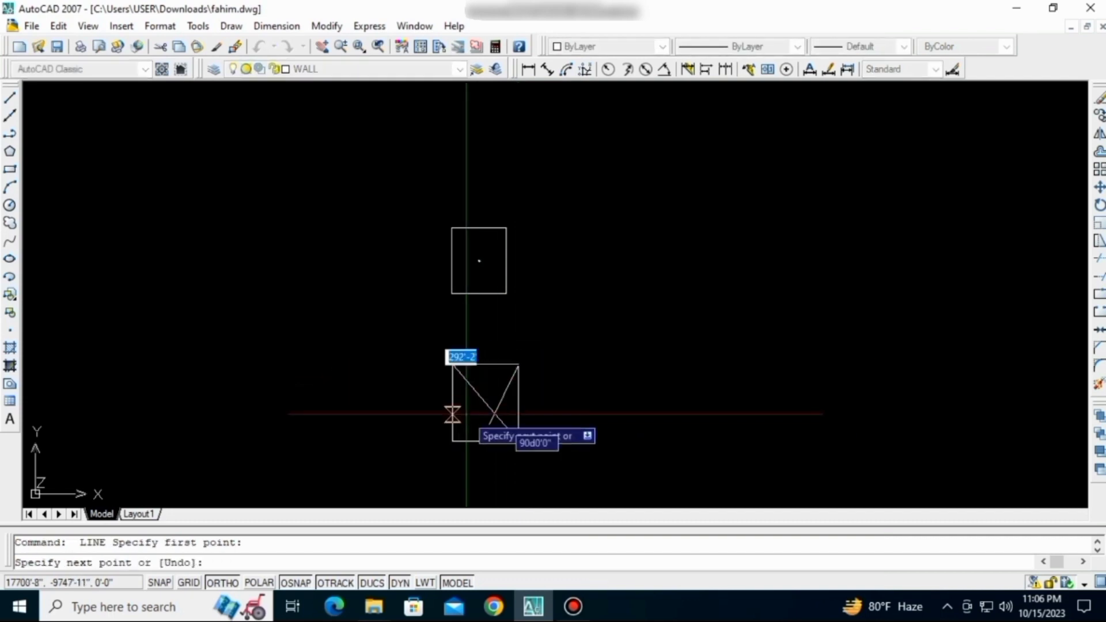
click(452, 441)
key(Return)
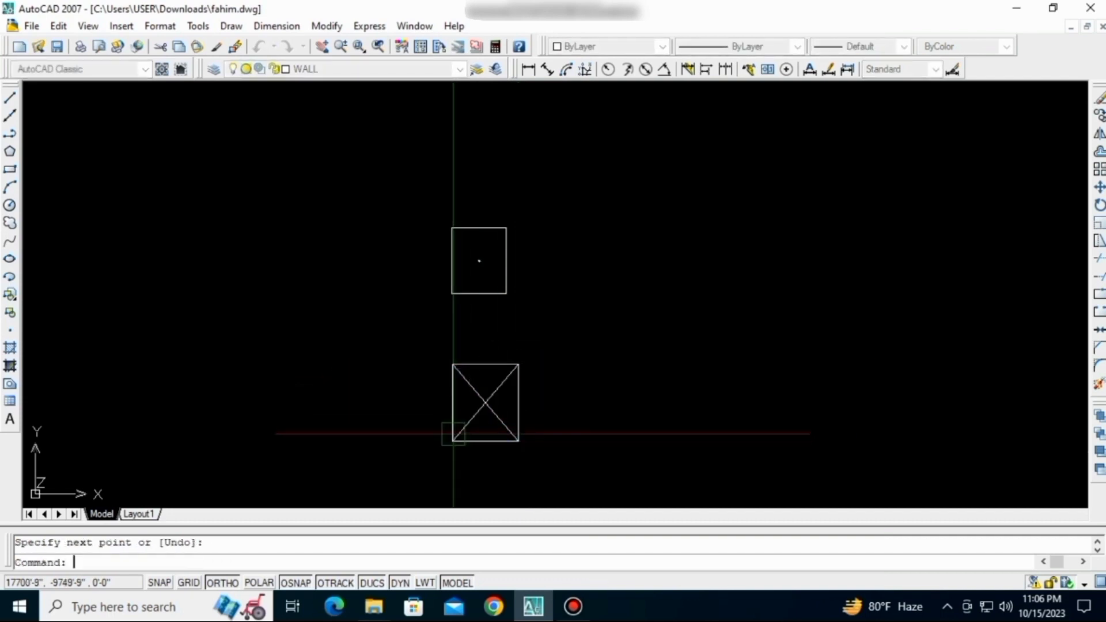
- Place a point at the intersection of the diagonals in the 6' by 7' rectangle
scroll(494, 410, down, 3)
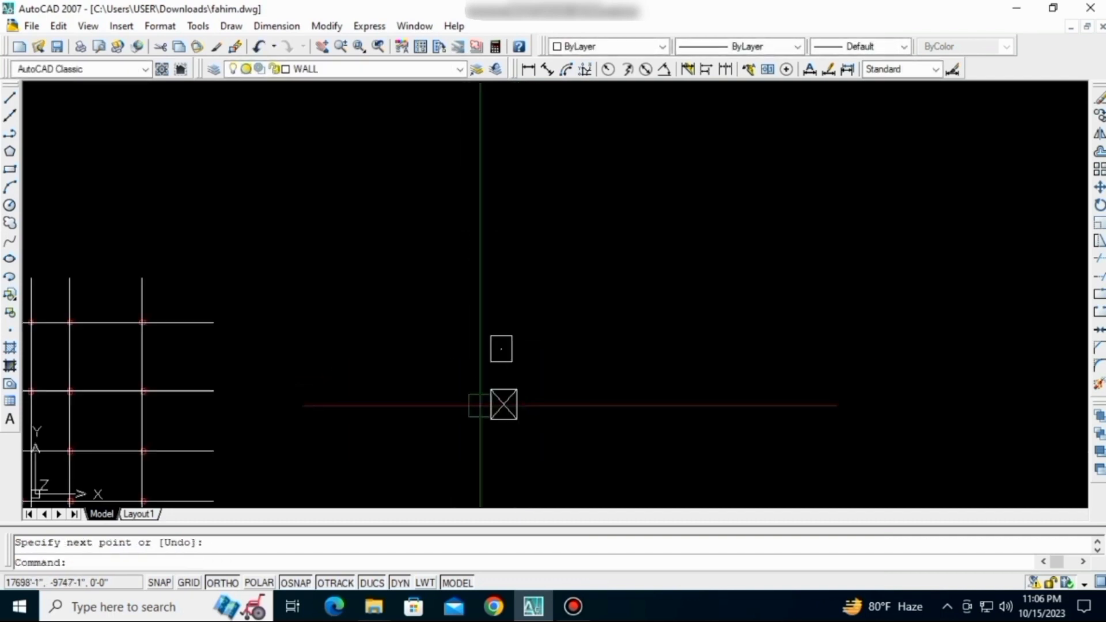
click(10, 331)
scroll(576, 412, up, 5)
scroll(525, 411, up, 3)
scroll(452, 388, up, 3)
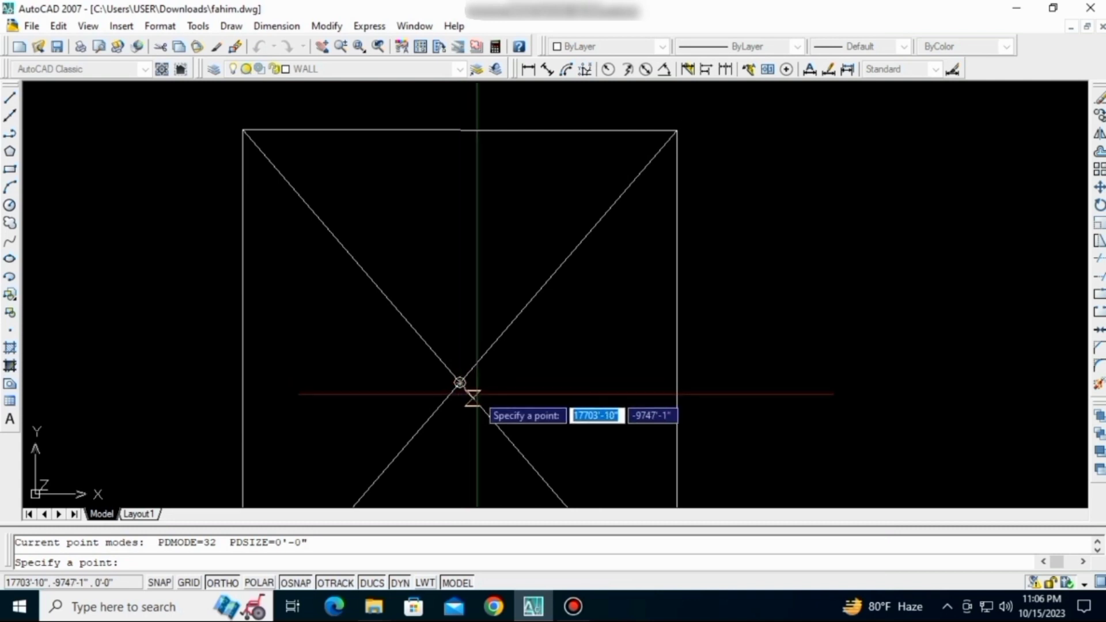
key(Return)
scroll(511, 378, down, 6)
scroll(530, 377, up, 3)
key(F1)
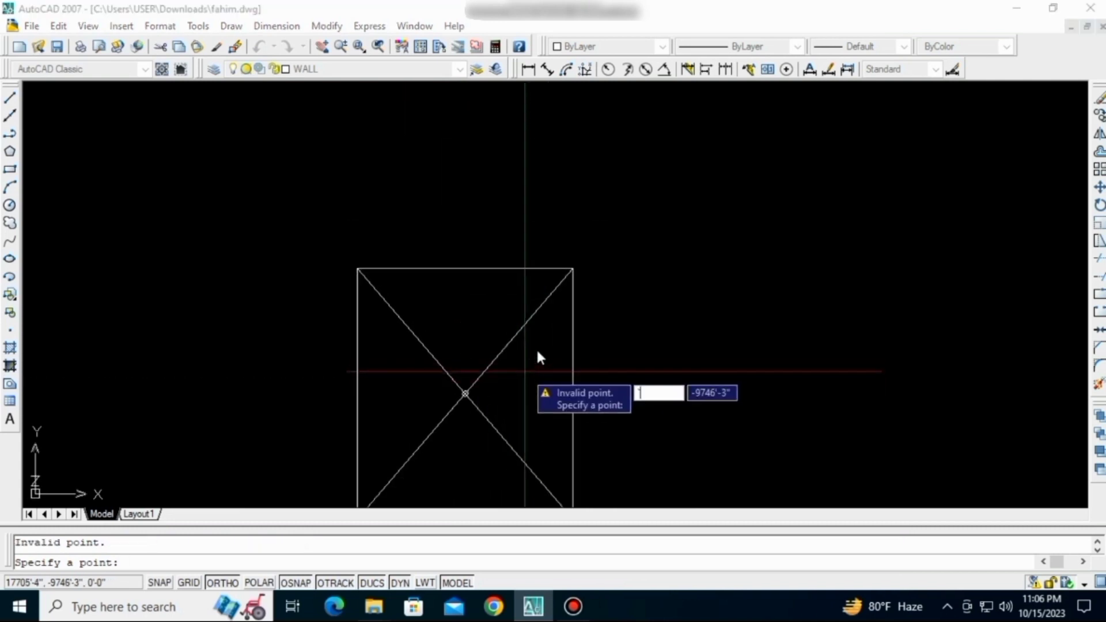
key(Escape)
- Erase both diagonals of the 6' by 7' rectangle, keeping its centre point
click(503, 350)
click(474, 322)
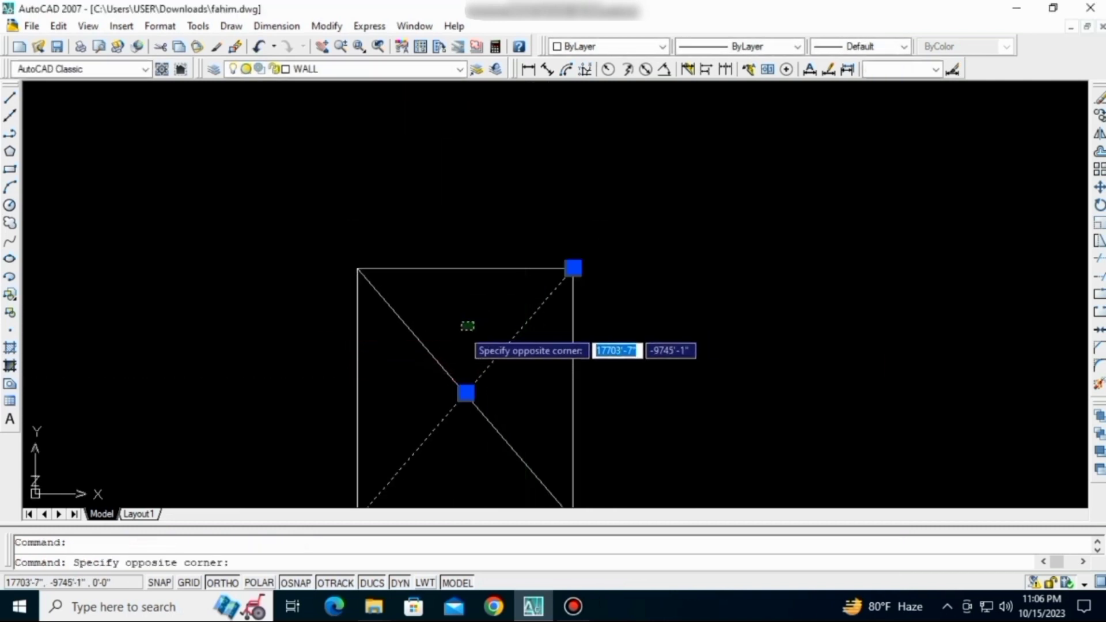
click(392, 345)
key(Delete)
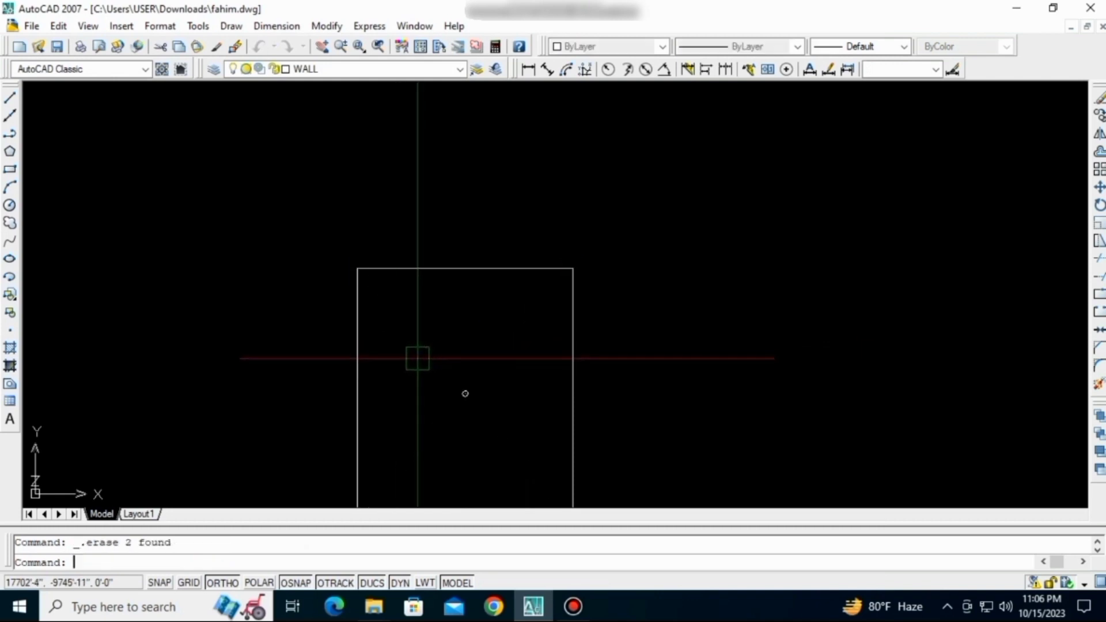
scroll(502, 380, down, 8)
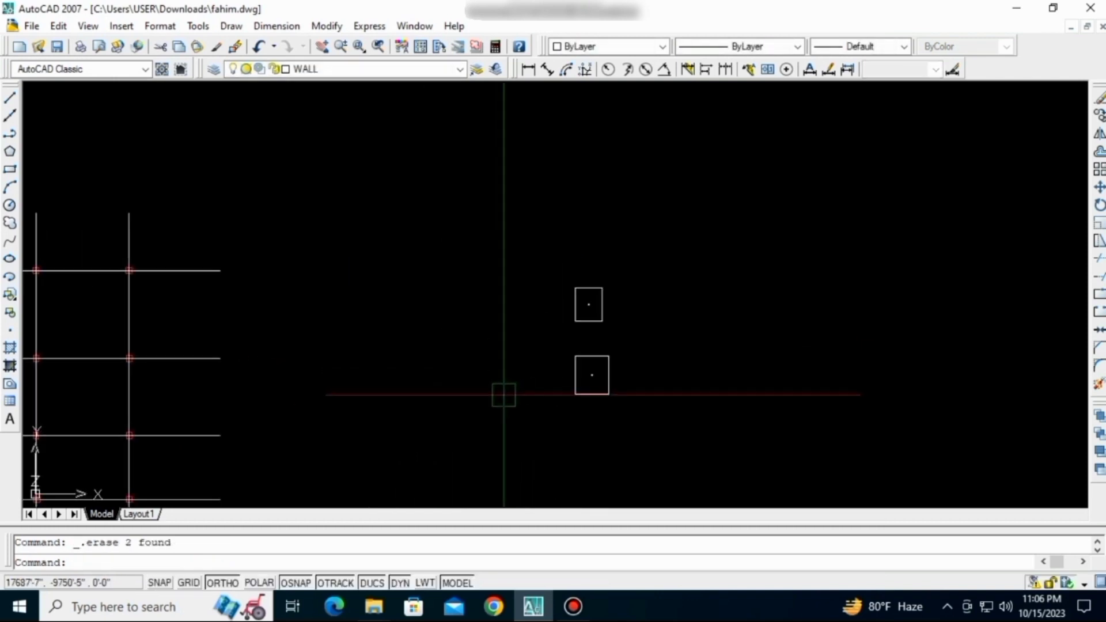
- Add green multiline text reading "f1" in a text area spanning the whole 5' by 6' rectangle
key(Escape)
scroll(503, 395, down, 4)
scroll(576, 404, up, 10)
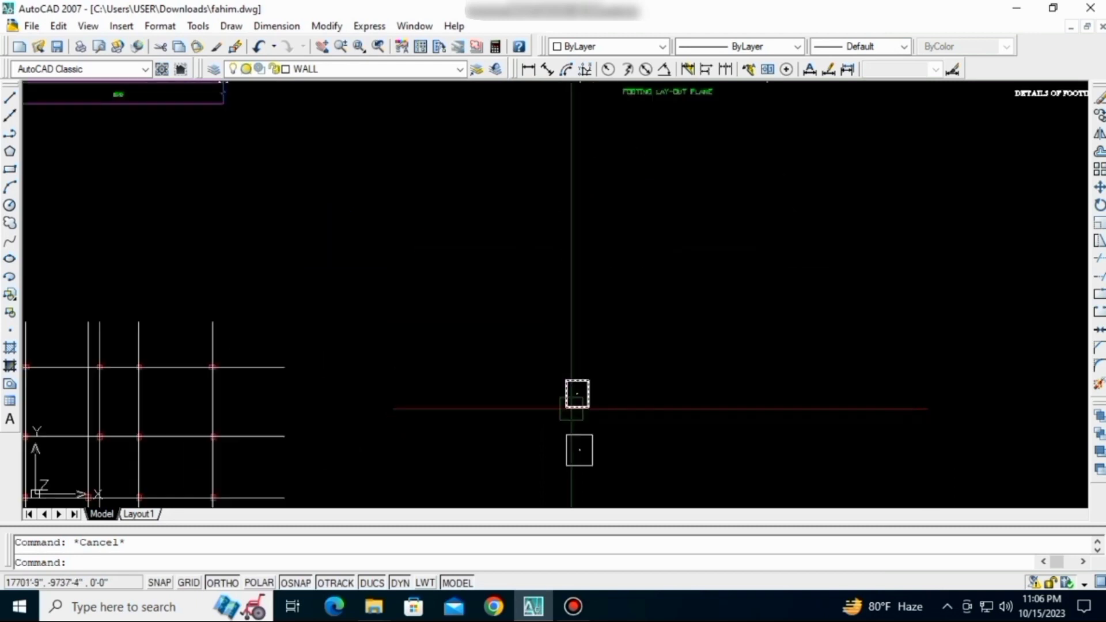
scroll(583, 378, down, 4)
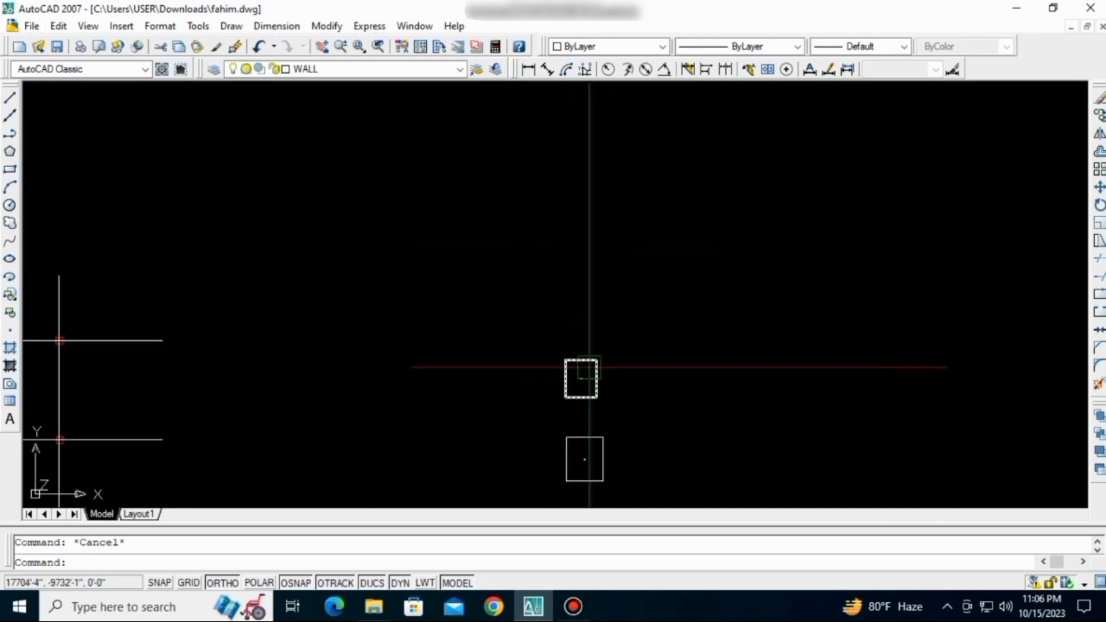
scroll(584, 461, up, 3)
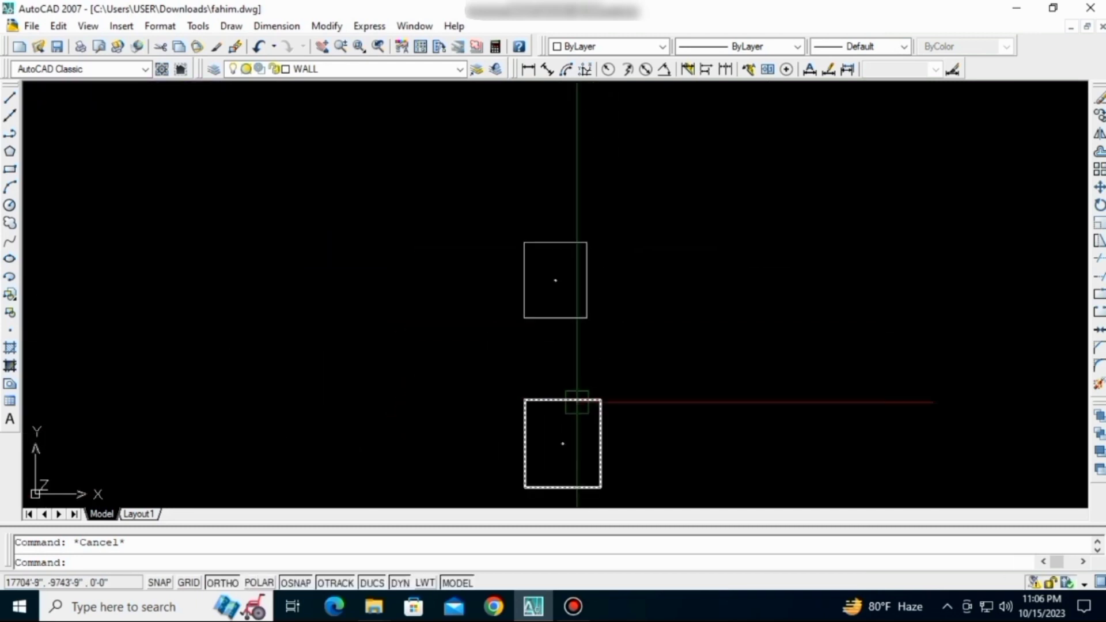
click(9, 420)
scroll(507, 190, up, 3)
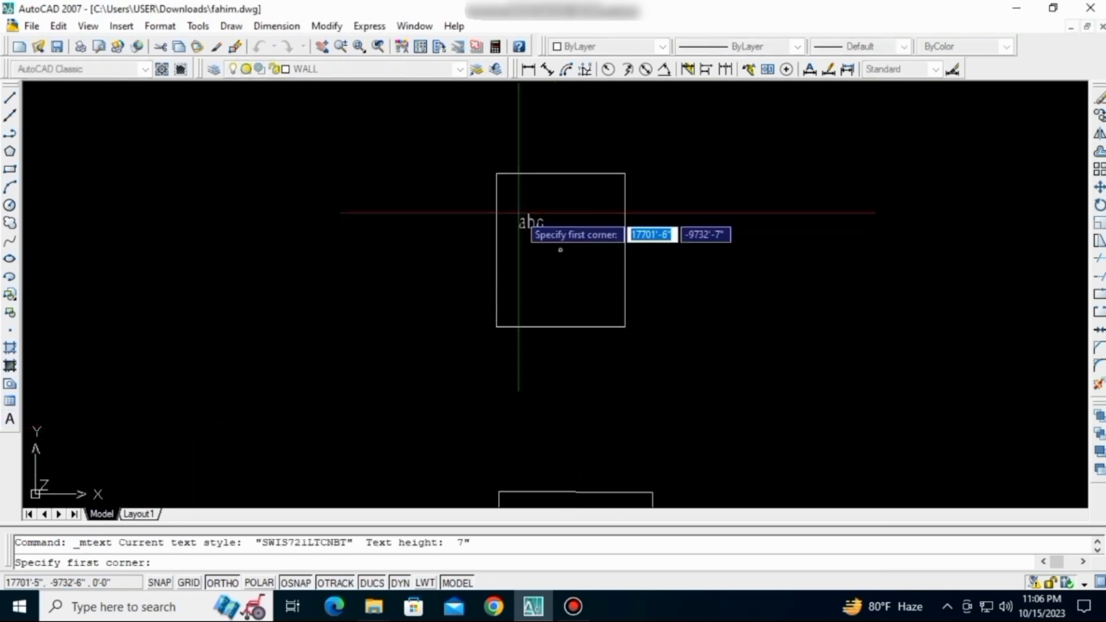
click(496, 173)
click(625, 327)
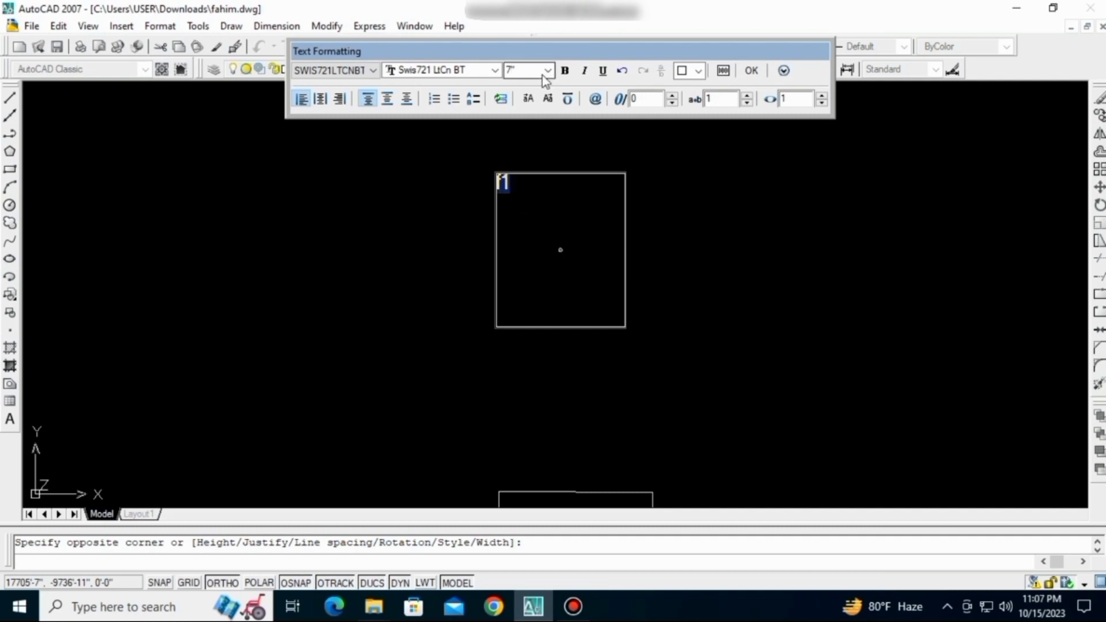
click(699, 71)
click(703, 140)
click(749, 71)
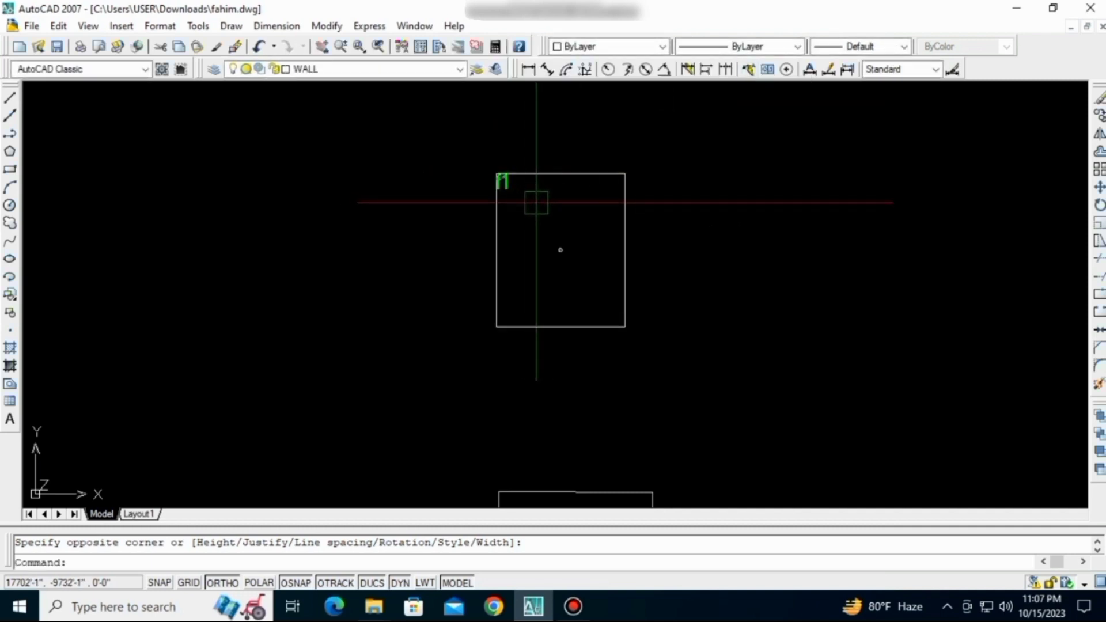
- Justify the f1 text to the centre horizontally and to the middle vertically within its text area
scroll(526, 187, up, 5)
double_click(435, 159)
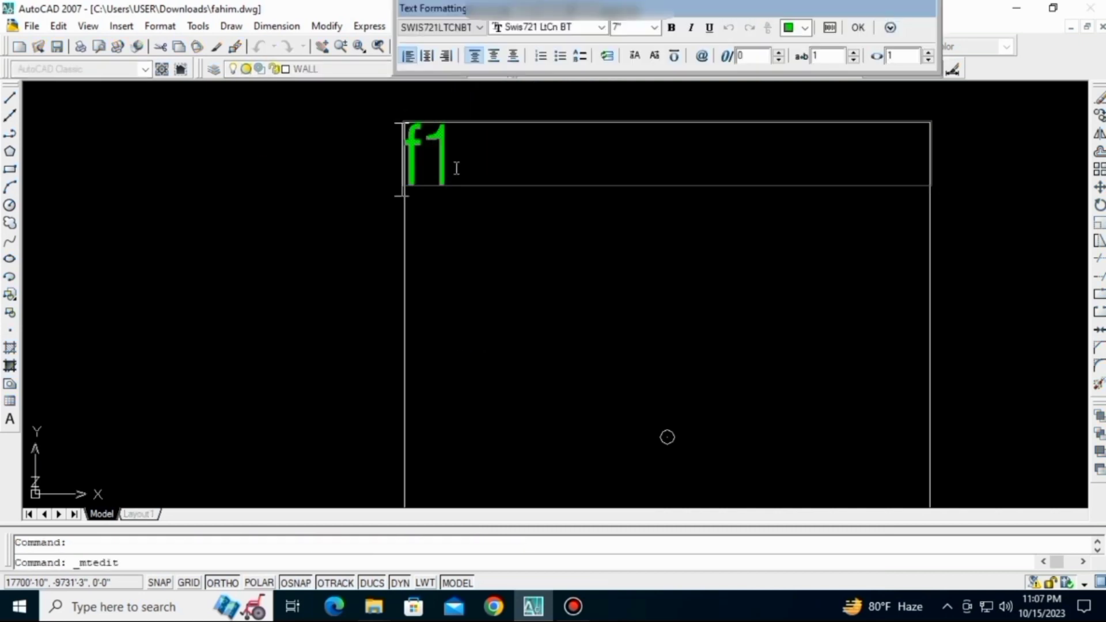
click(428, 58)
click(495, 63)
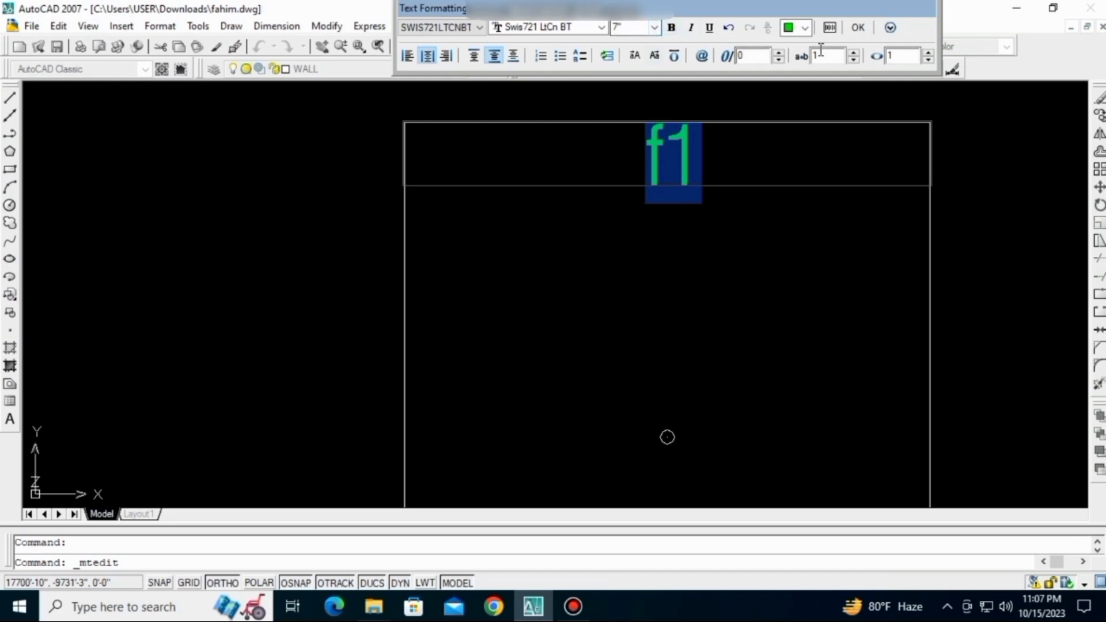
click(856, 29)
- Change the label of the 5' by 6' rectangle to capitalised F1
double_click(666, 150)
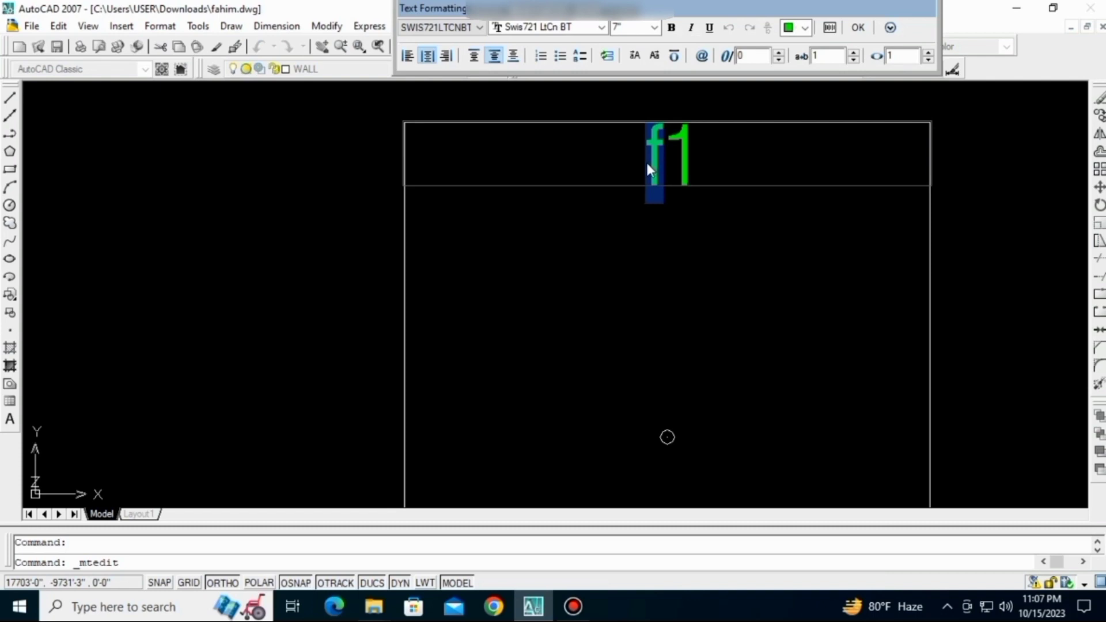
text(F)
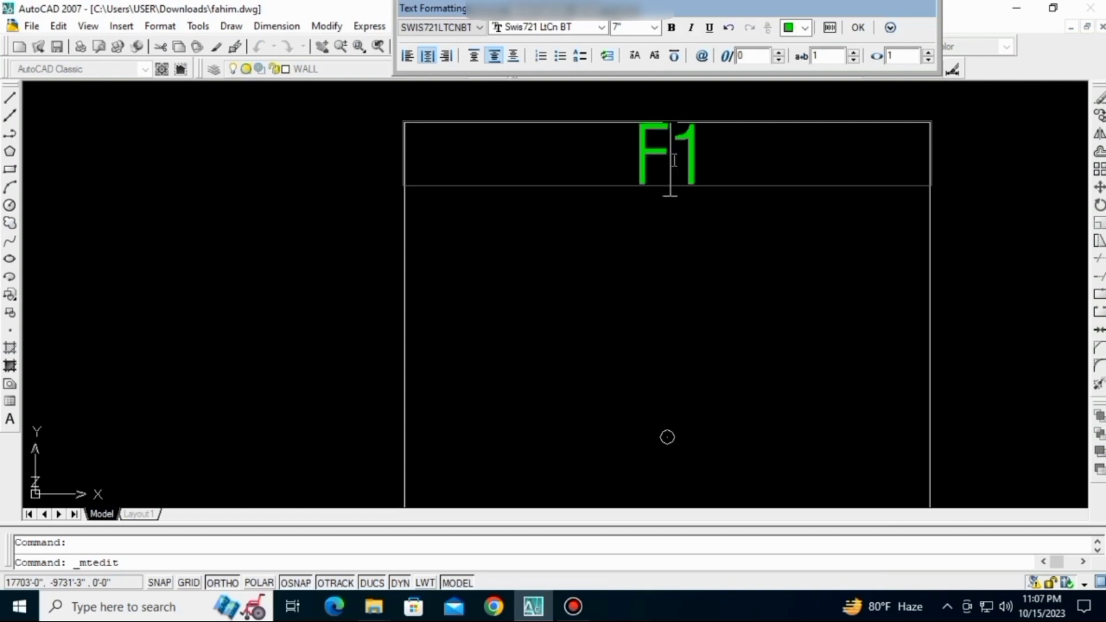
click(858, 29)
key(Escape)
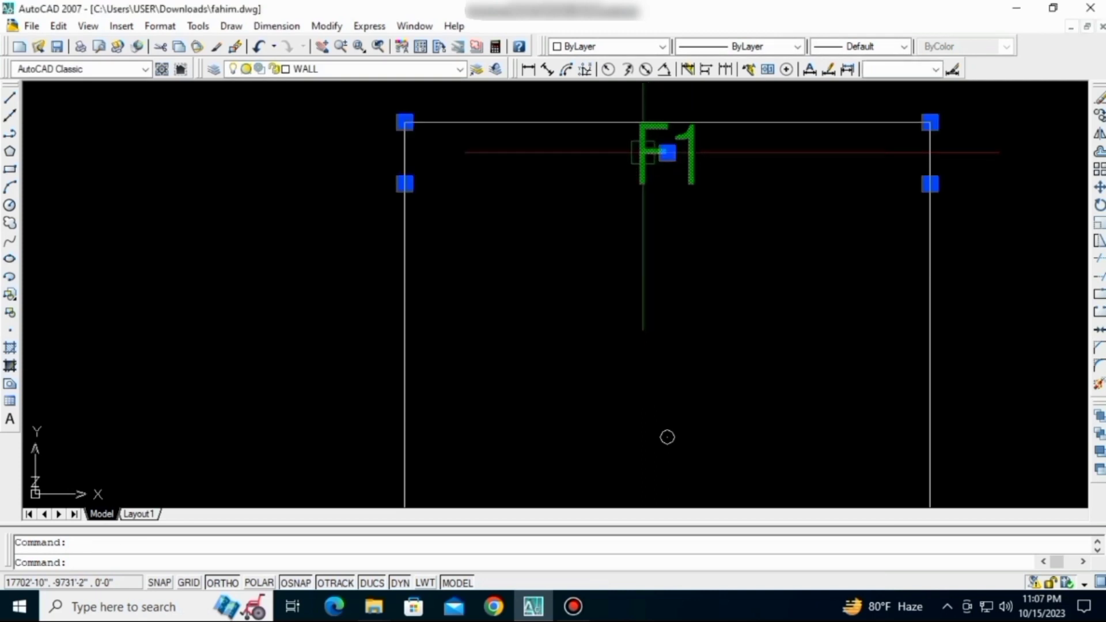
- Move the F1 label inside the 5' by 6' rectangle, just above and right of its centre point
drag(645, 223, 788, 333)
scroll(703, 376, down, 6)
scroll(776, 400, up, 3)
scroll(638, 320, down, 7)
scroll(637, 403, up, 5)
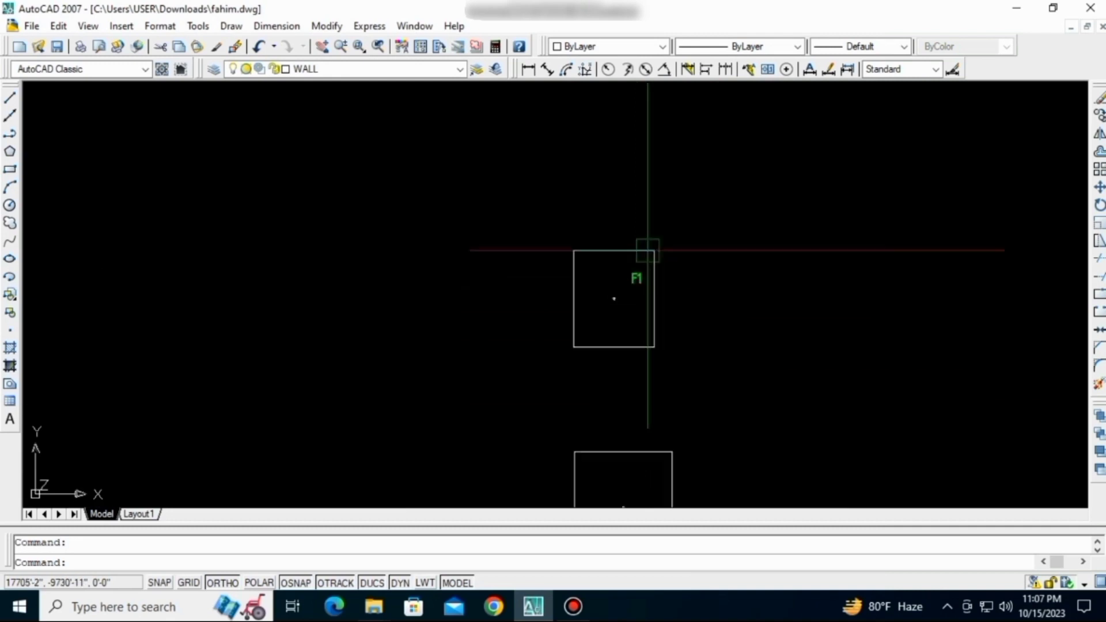
click(626, 280)
key(Escape)
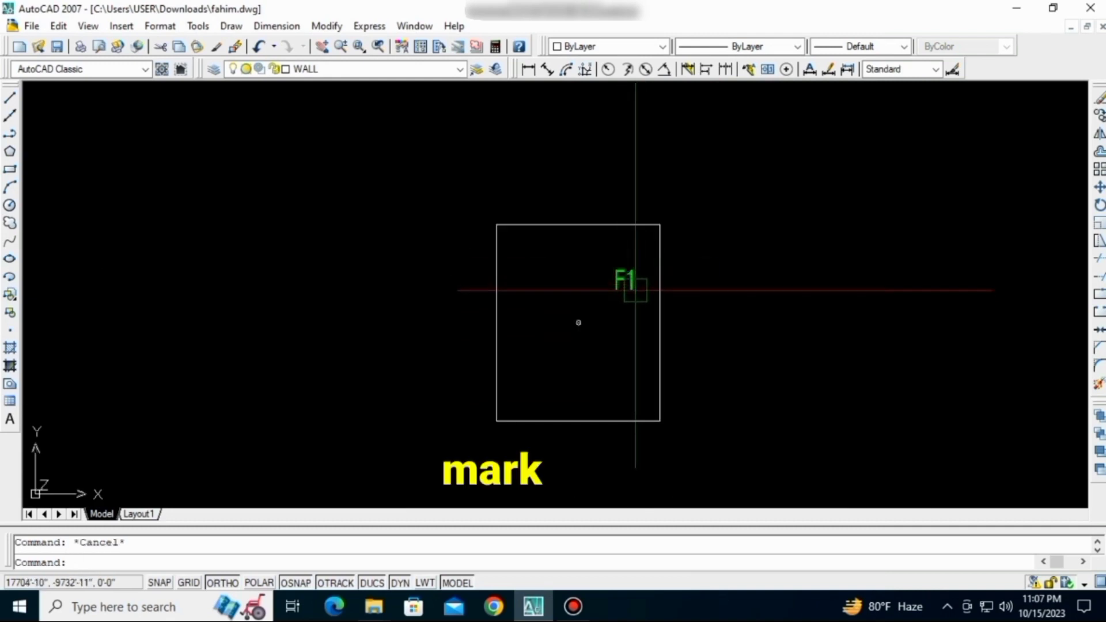
- Copy the F1 label about 12'-8" straight down into the 6' by 7' rectangle, above and right of its centre point
click(628, 279)
text(co)
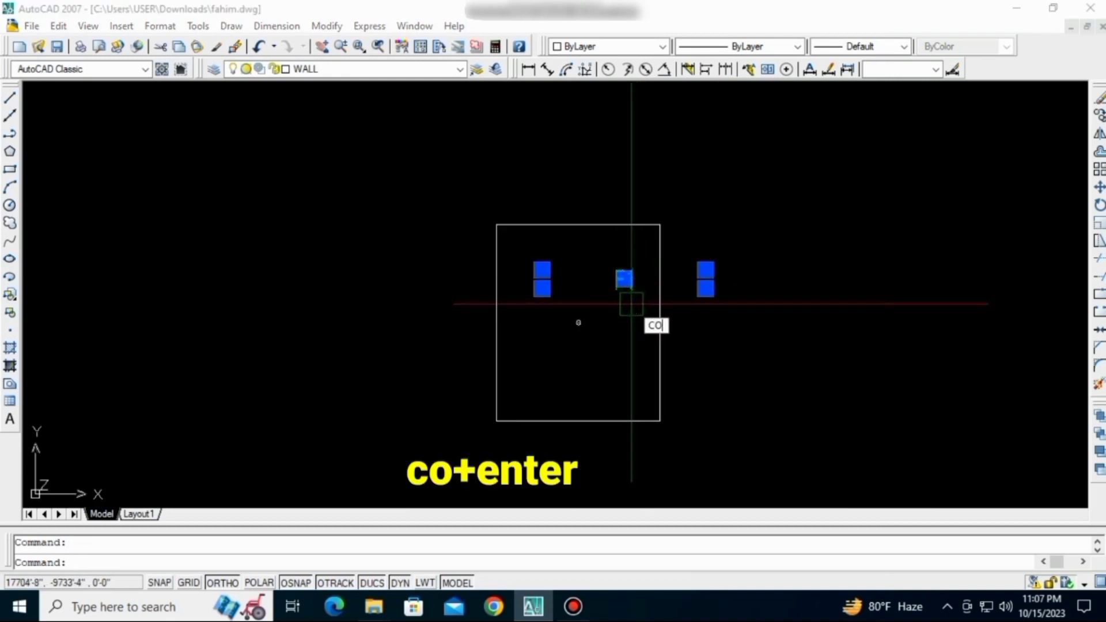
key(Return)
click(627, 276)
scroll(628, 277, down, 3)
scroll(618, 425, up, 2)
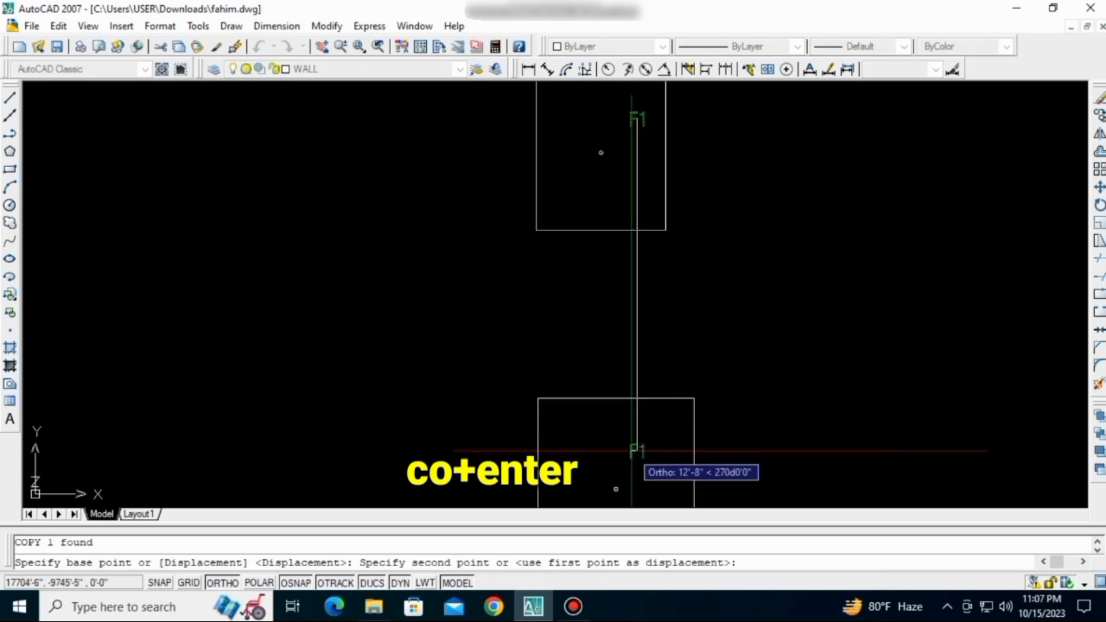
click(636, 452)
key(Escape)
- Change the copied label in the 6' by 7' rectangle to F2
scroll(640, 403, up, 3)
double_click(650, 378)
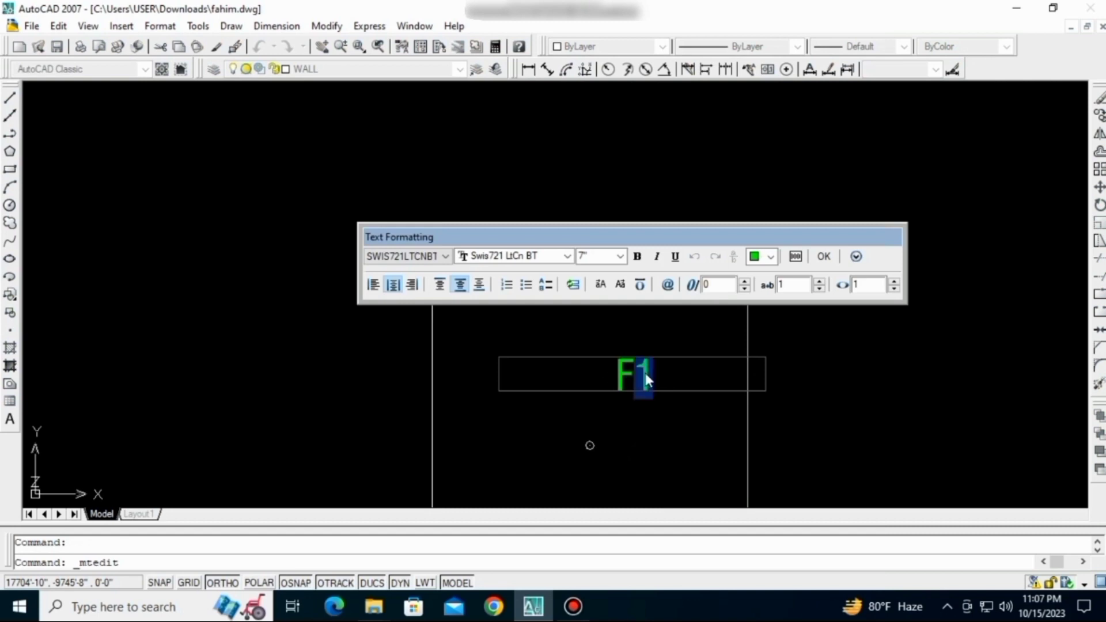
click(822, 260)
- Examine the finished reference footing layout plan for the footing type used at each grid intersection
scroll(727, 332, down, 4)
middle_drag(721, 352, 628, 427)
scroll(628, 411, down, 6)
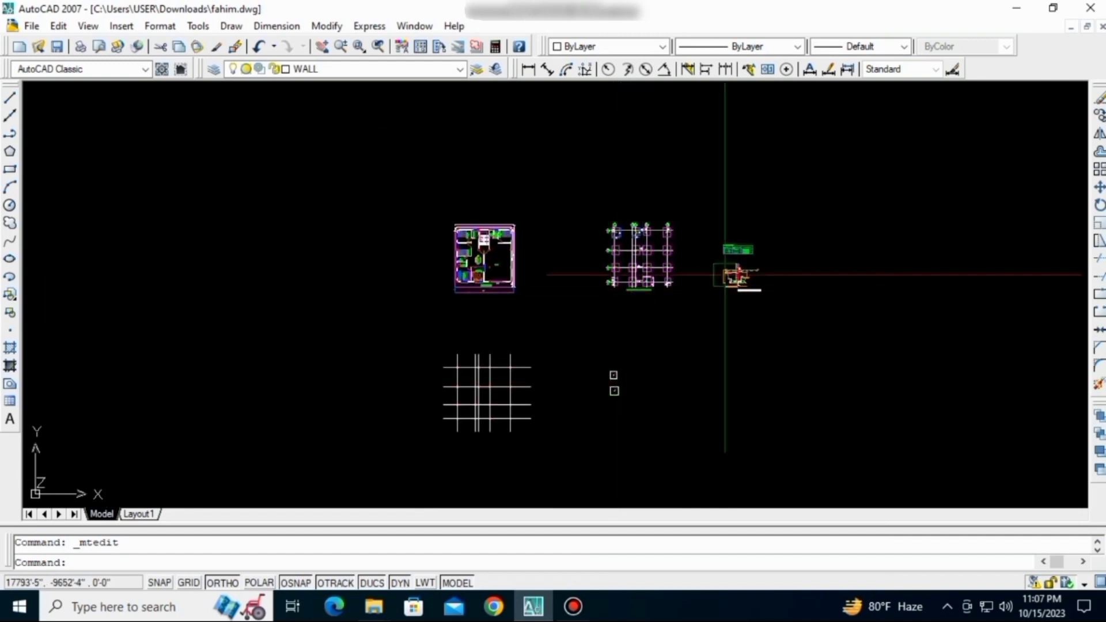
scroll(725, 274, up, 4)
scroll(408, 274, down, 3)
mouse_move(408, 275)
middle_down()
mouse_move(475, 321)
mouse_move(485, 359)
middle_up()
scroll(455, 305, up, 6)
scroll(485, 359, up, 2)
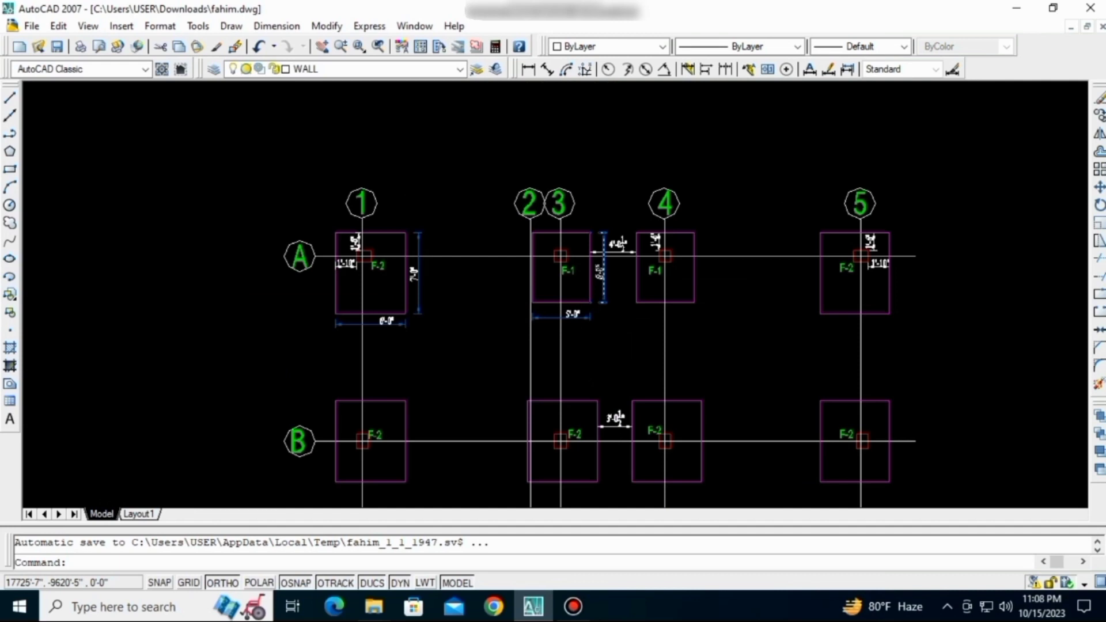
scroll(586, 294, up, 4)
scroll(681, 236, down, 10)
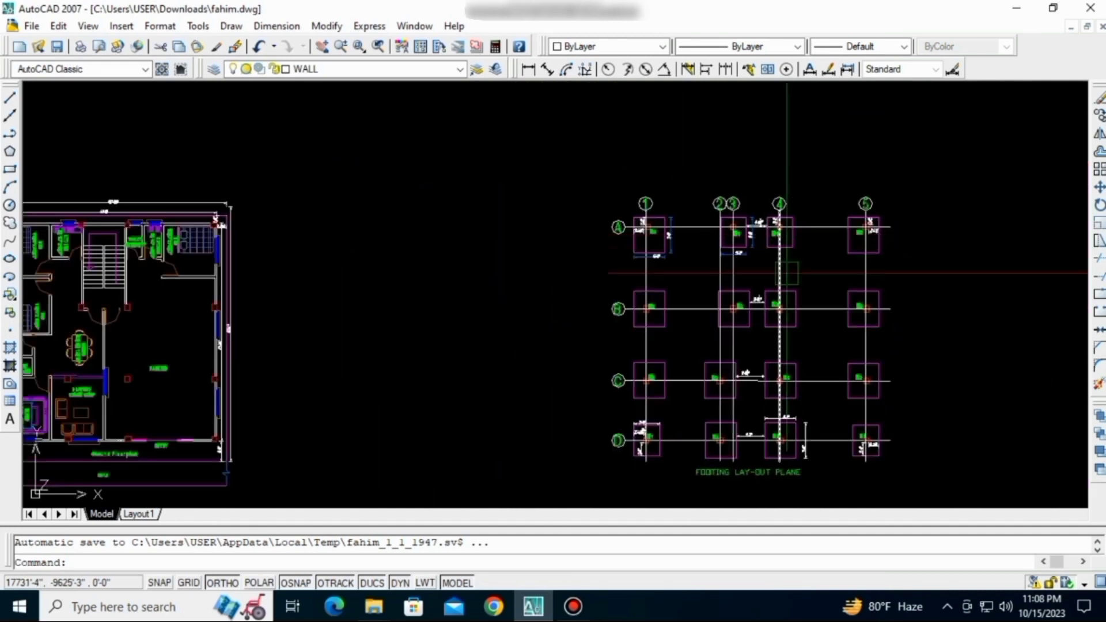
middle_drag(726, 484, 656, 326)
scroll(659, 350, up, 7)
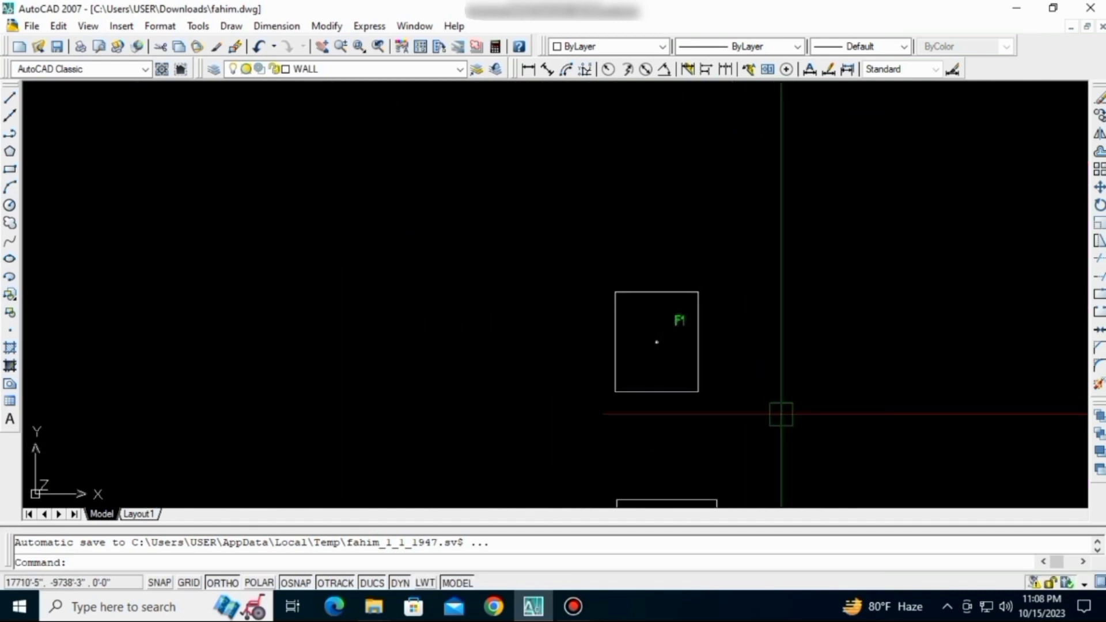
- Start copying the F1 rectangle with its label and centre point, taking the centre point as base point
click(584, 300)
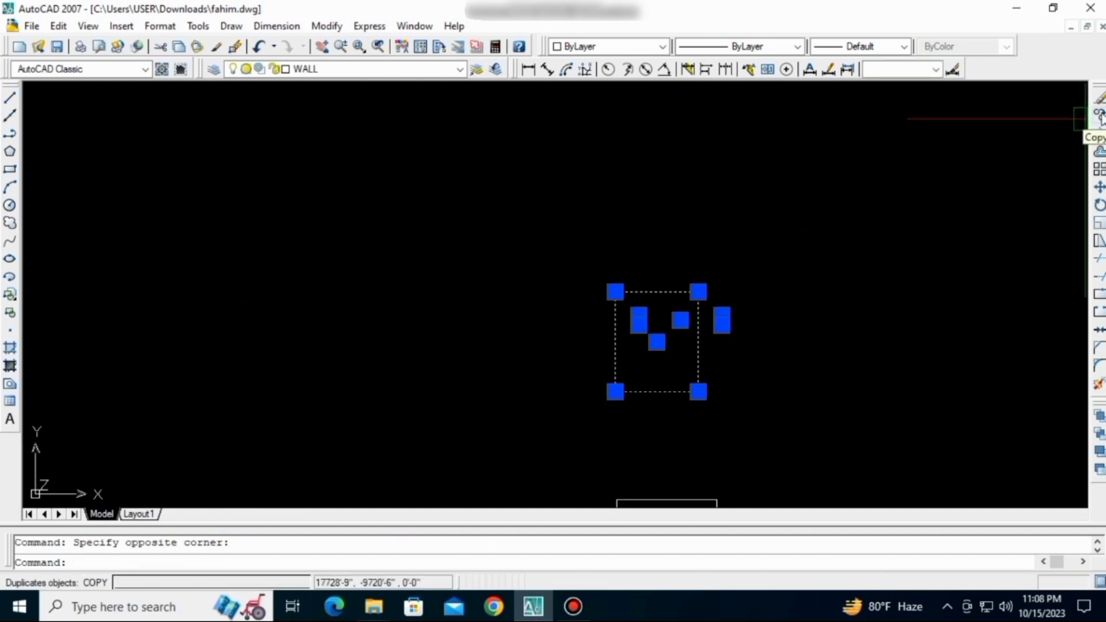
click(1099, 116)
scroll(655, 345, up, 8)
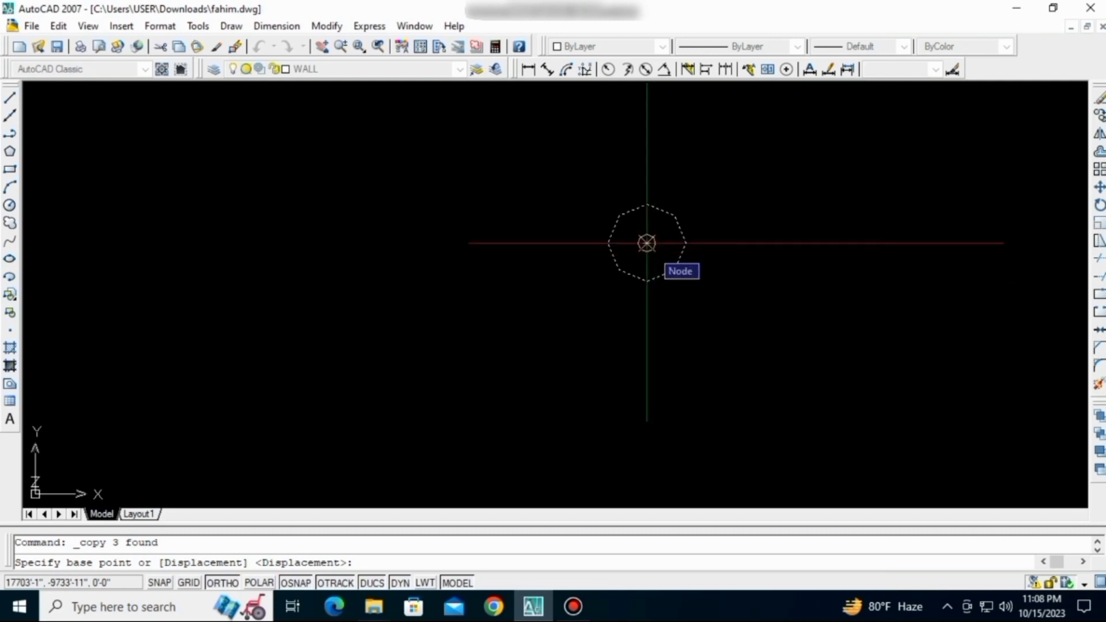
scroll(731, 323, down, 6)
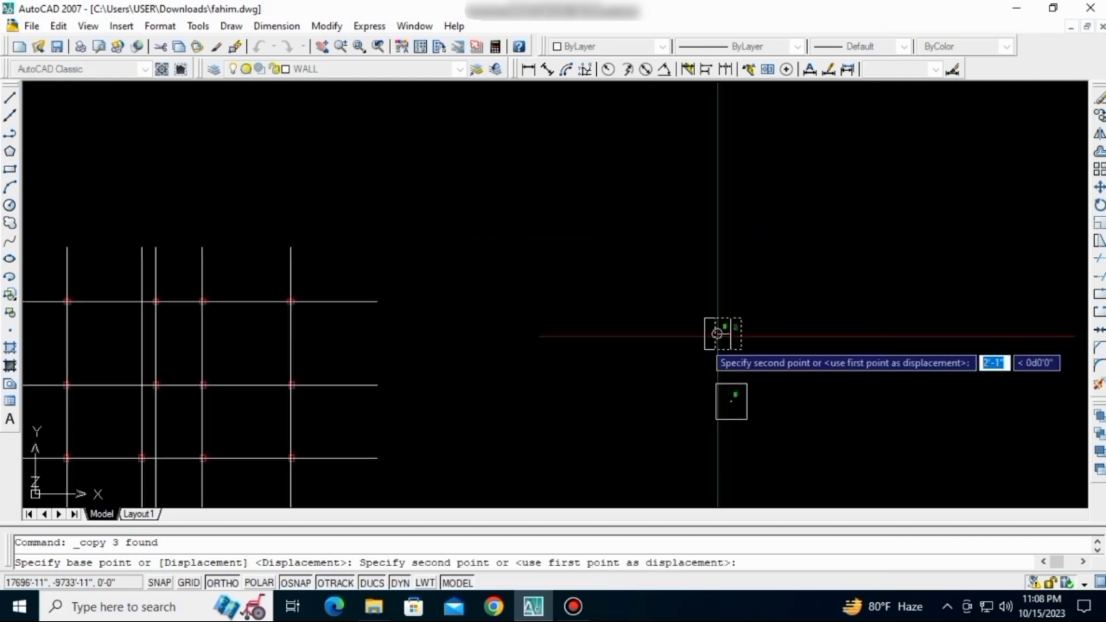
- Check the reference footing layout, rows A to D, for the intersections that carry F-1 footings
middle_drag(272, 328, 543, 297)
scroll(468, 301, down, 6)
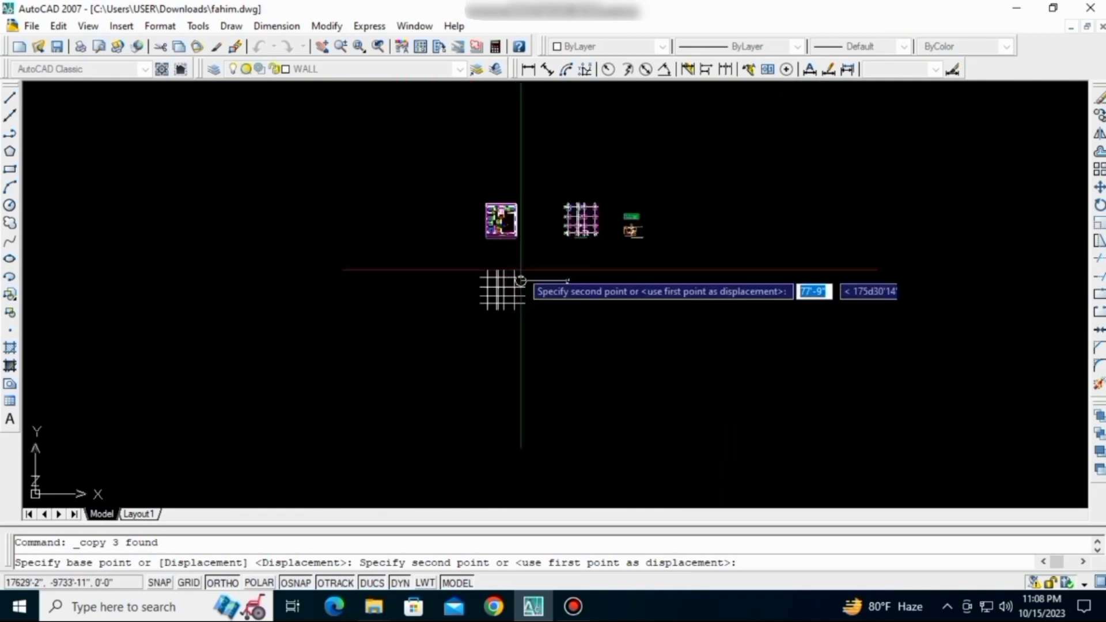
scroll(582, 298, up, 8)
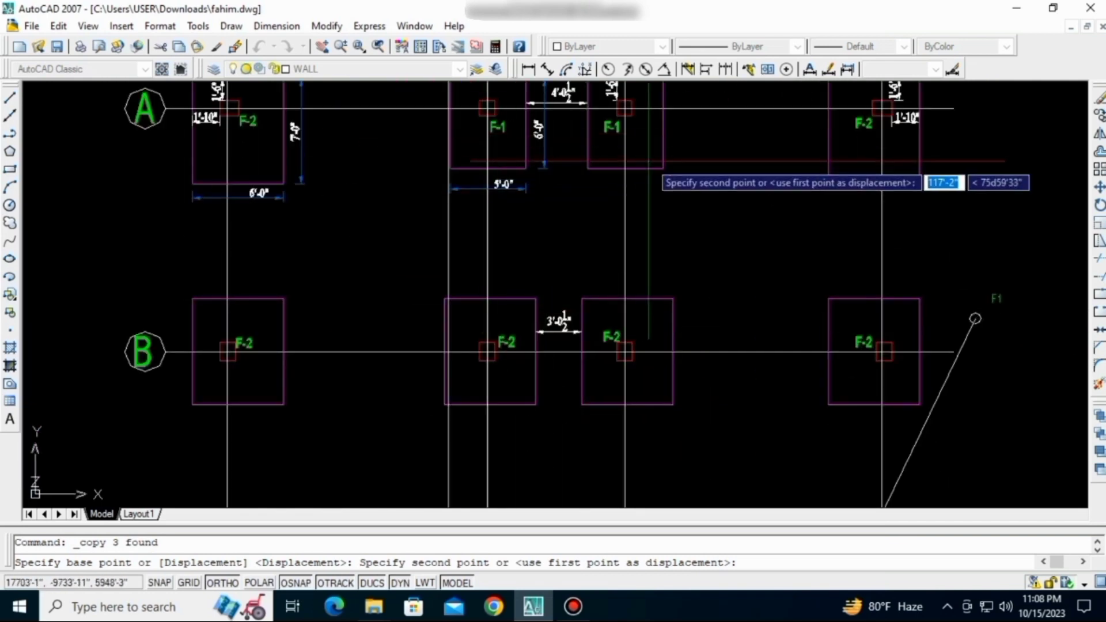
scroll(654, 301, down, 4)
scroll(599, 411, up, 2)
scroll(592, 404, up, 2)
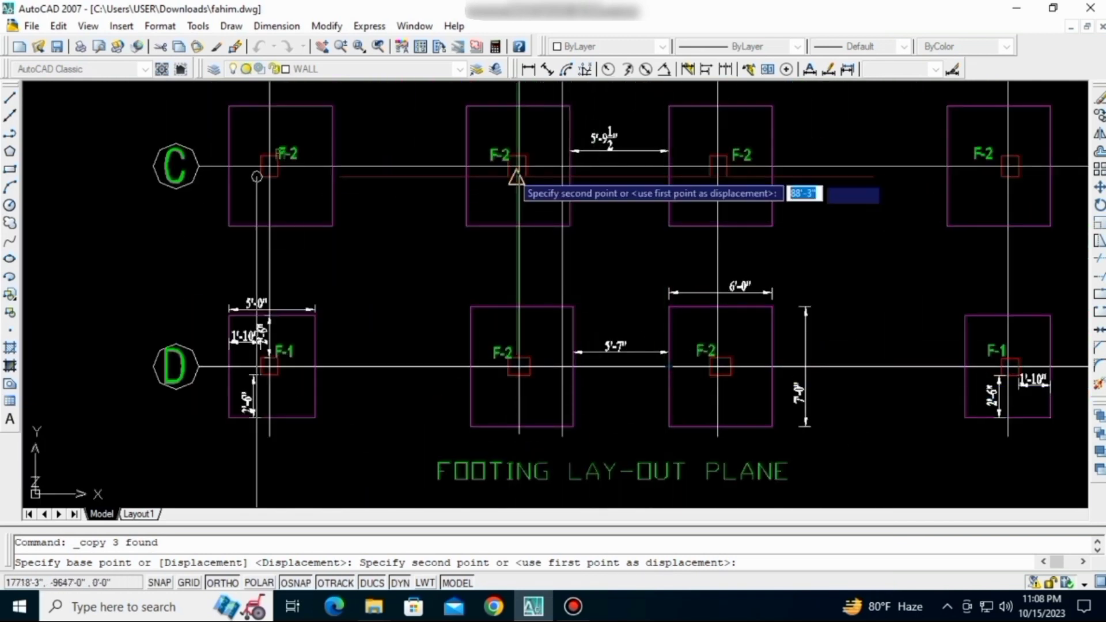
scroll(695, 224, down, 4)
scroll(526, 111, down, 2)
scroll(536, 190, up, 4)
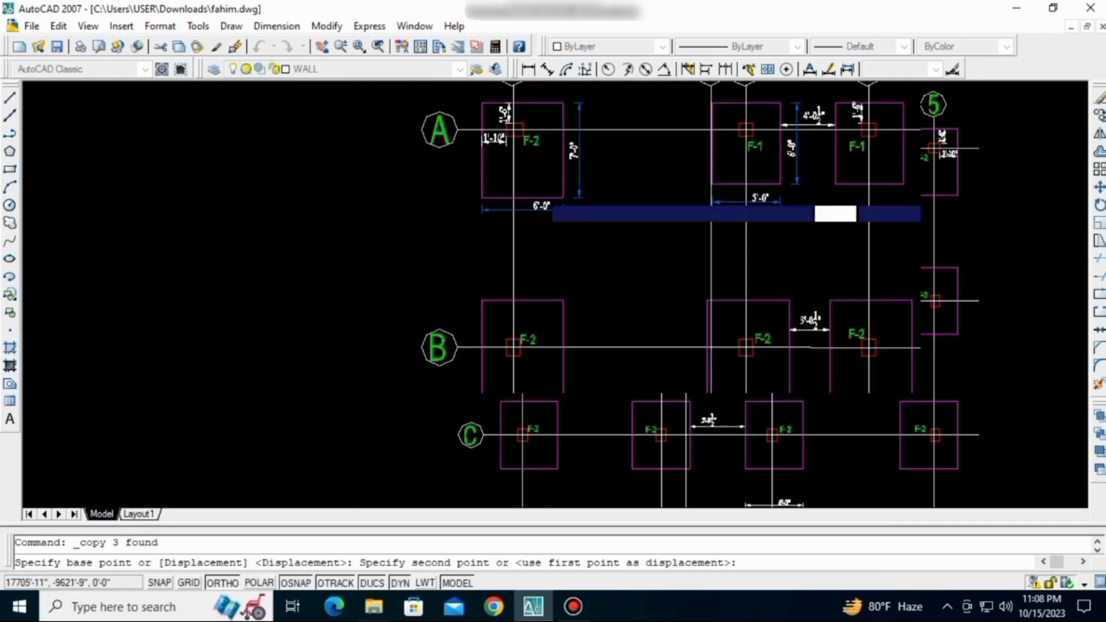
scroll(726, 230, down, 2)
scroll(727, 233, down, 4)
scroll(668, 412, up, 5)
scroll(677, 384, up, 5)
middle_drag(674, 390, 271, 352)
scroll(691, 404, down, 4)
scroll(527, 326, up, 2)
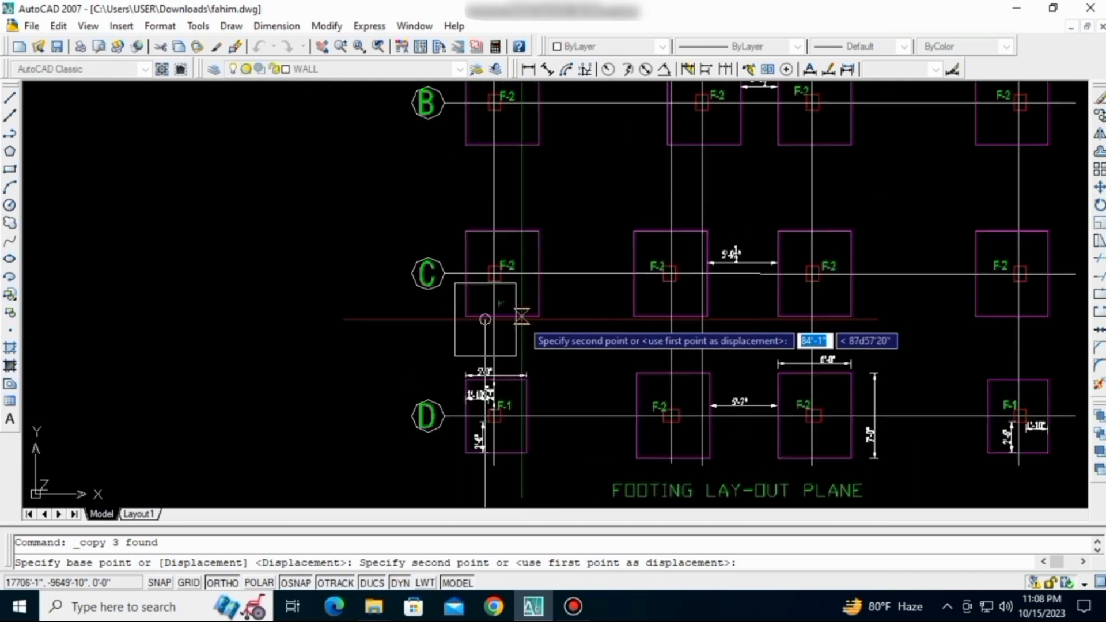
scroll(532, 341, down, 2)
scroll(847, 311, down, 1)
scroll(714, 354, down, 4)
scroll(809, 389, up, 1)
scroll(808, 389, up, 6)
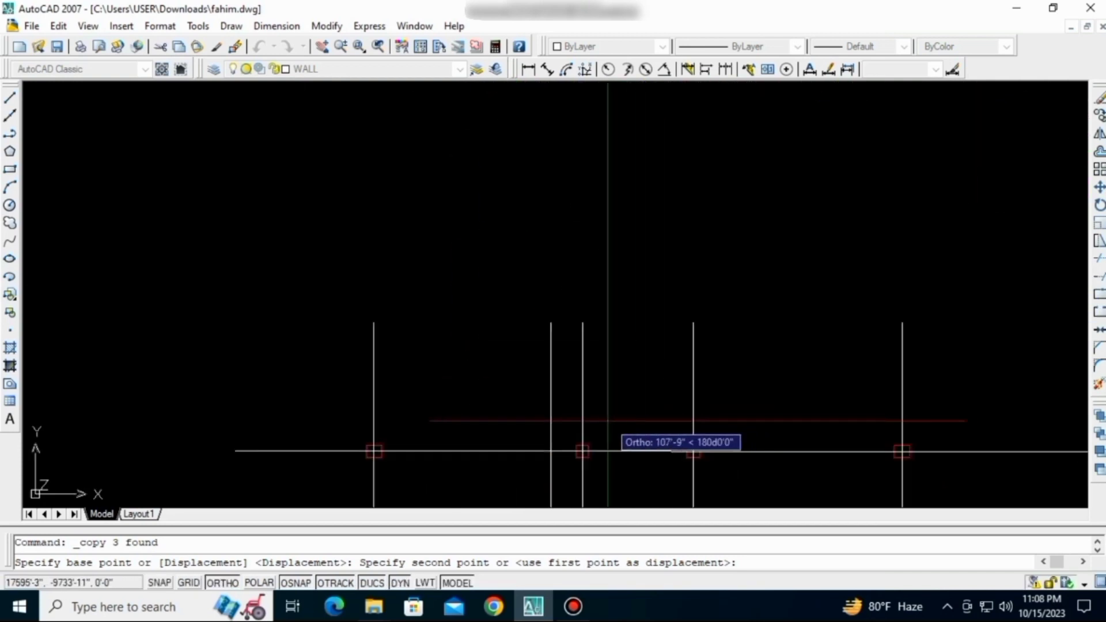
- Place F1 footing copies on the new grid's top row at the third and fourth vertical lines and at the bottom-left intersection
click(569, 207)
scroll(573, 271, down, 5)
middle_drag(573, 266, 466, 266)
scroll(628, 268, up, 5)
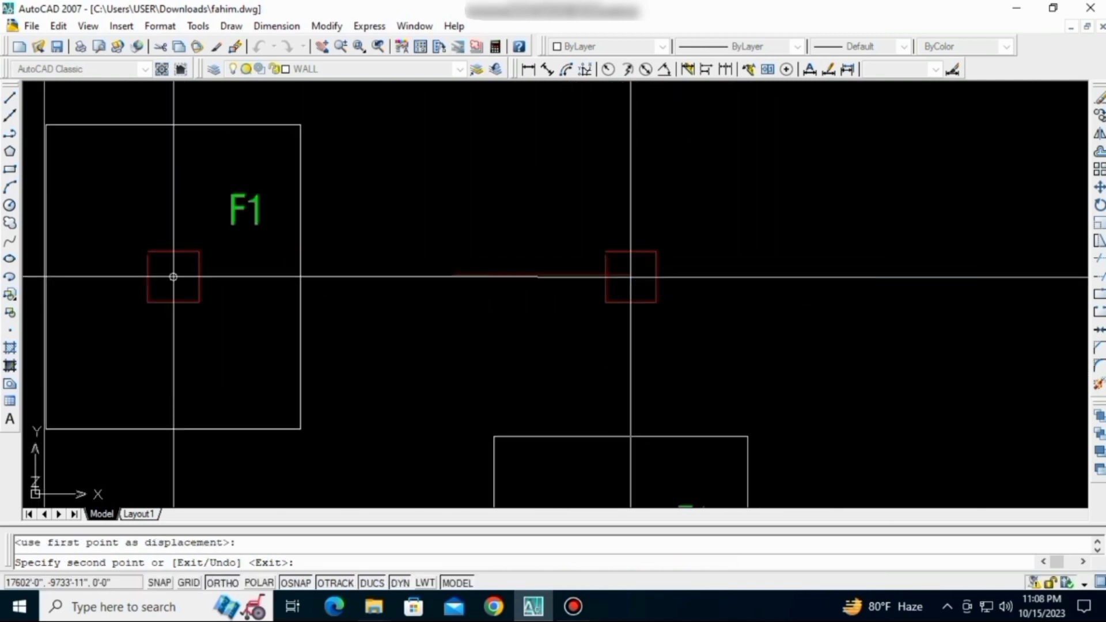
scroll(625, 275, up, 2)
scroll(625, 275, down, 6)
scroll(647, 286, up, 5)
scroll(636, 379, down, 5)
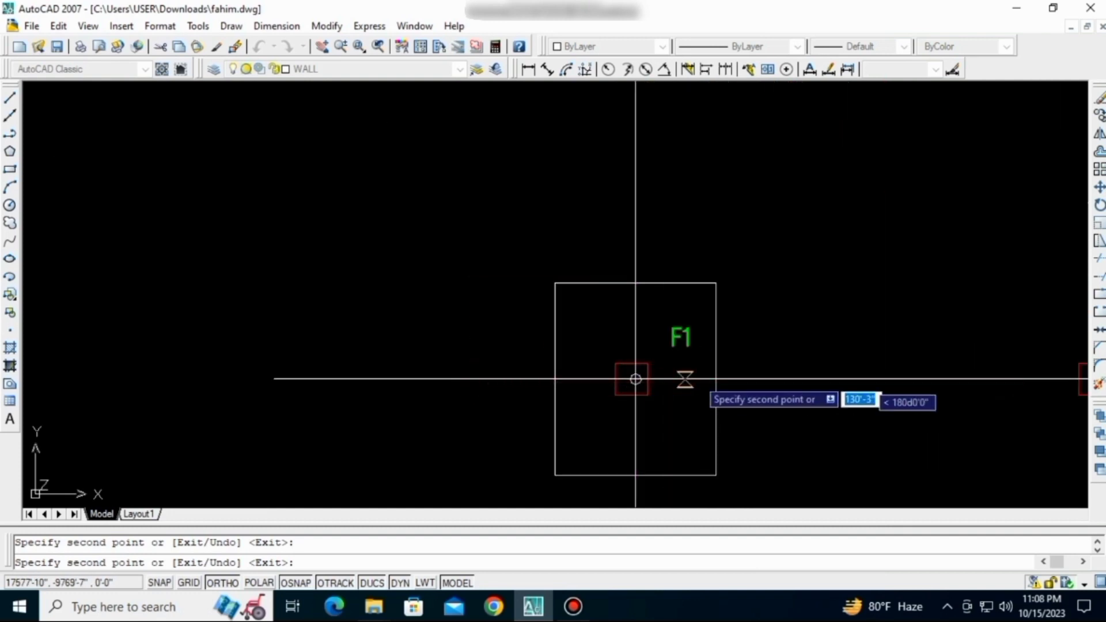
key(Escape)
scroll(753, 386, down, 3)
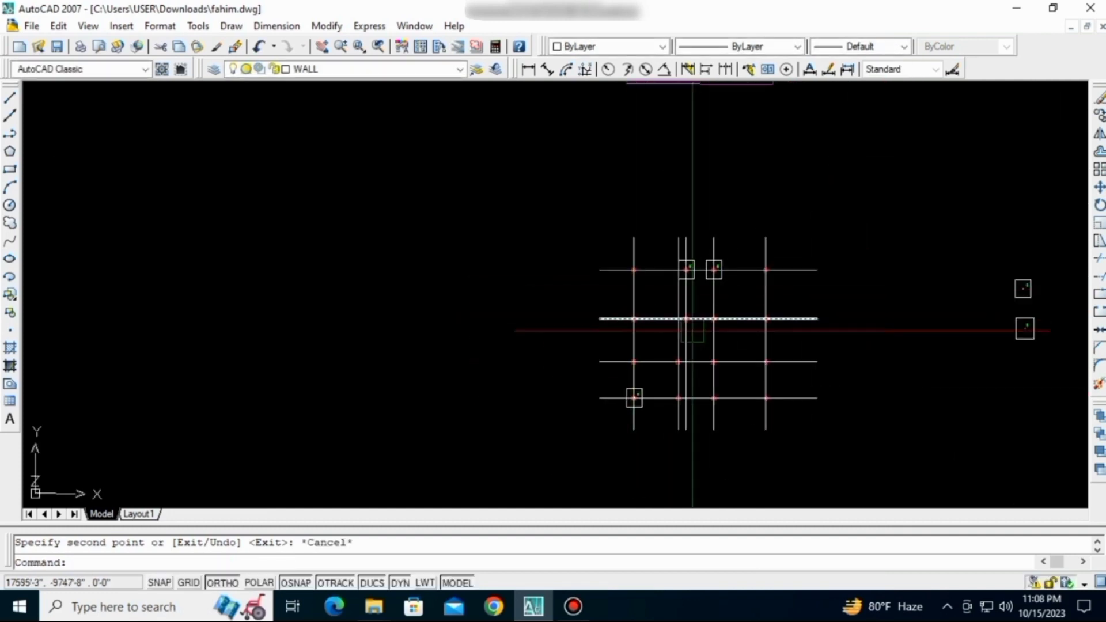
- Start copying the F2 rectangle with its label and centre point, taking the centre point as base point
middle_drag(693, 331, 588, 356)
scroll(740, 326, up, 4)
click(864, 383)
click(672, 205)
click(1101, 117)
scroll(781, 276, up, 4)
scroll(790, 279, down, 5)
scroll(647, 320, up, 5)
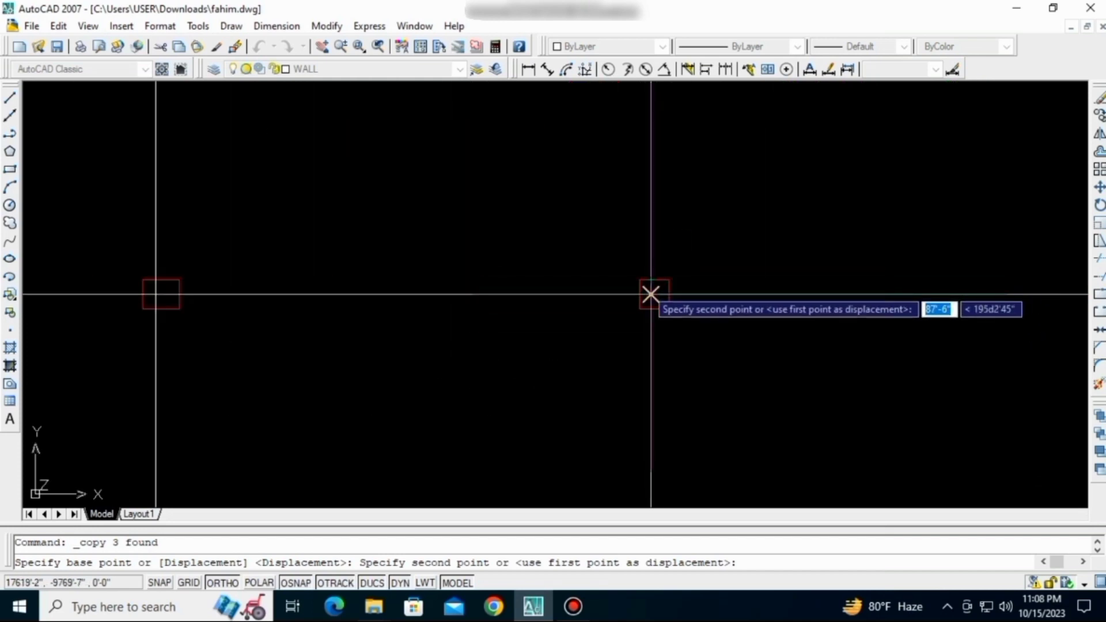
- Place F2 footing copies on the new grid's bottom row at the fifth, fourth and second vertical lines
click(651, 294)
scroll(519, 307, down, 3)
scroll(318, 306, up, 3)
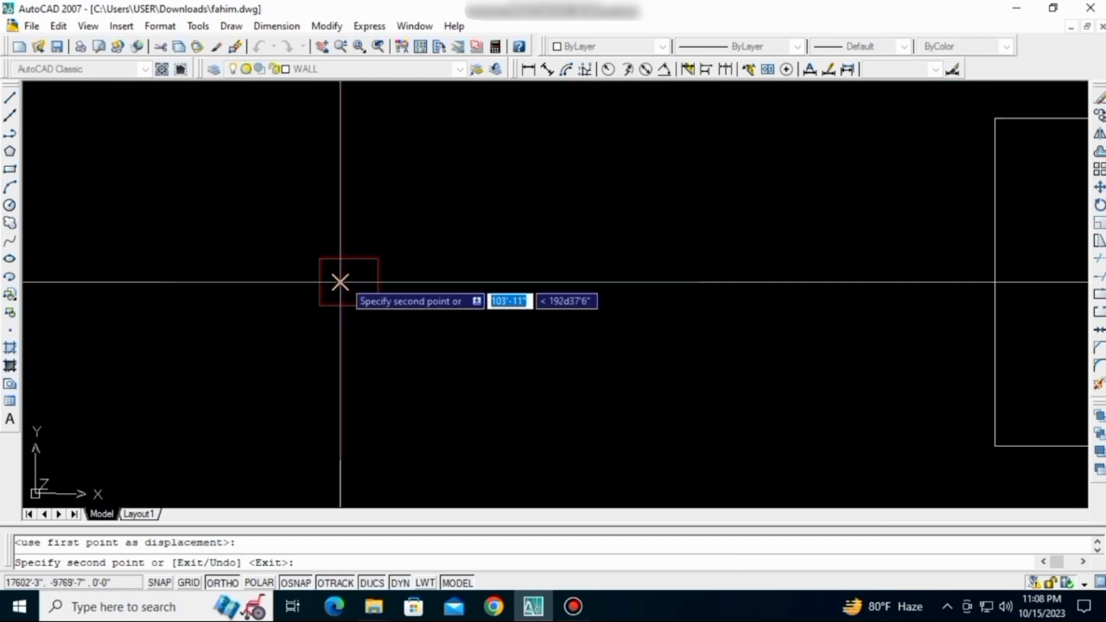
scroll(340, 282, down, 3)
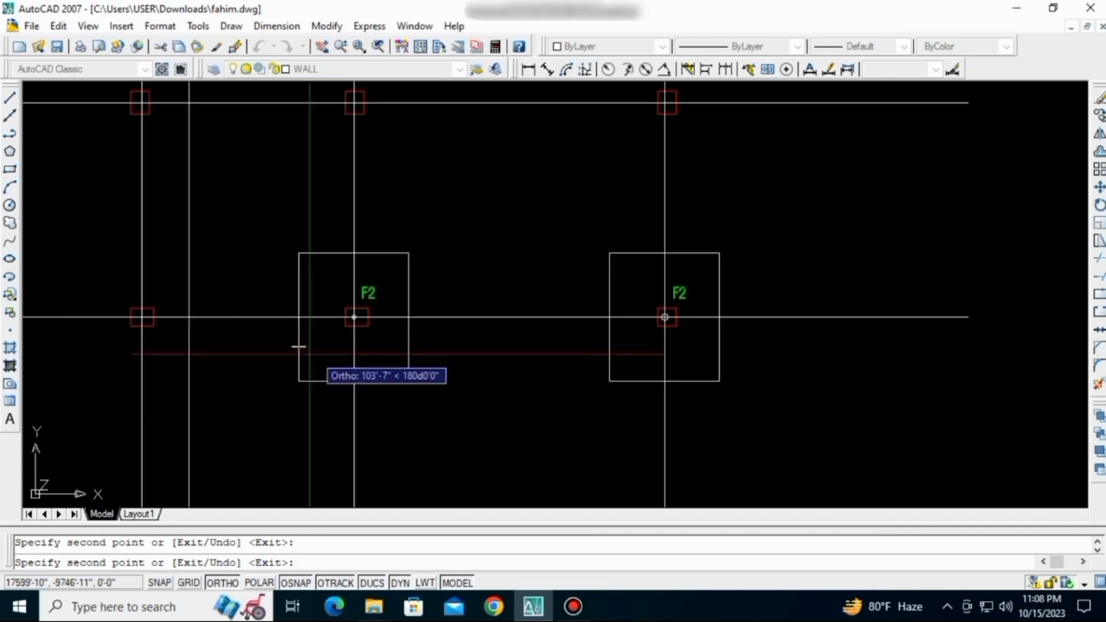
scroll(323, 323, up, 4)
scroll(311, 326, up, 2)
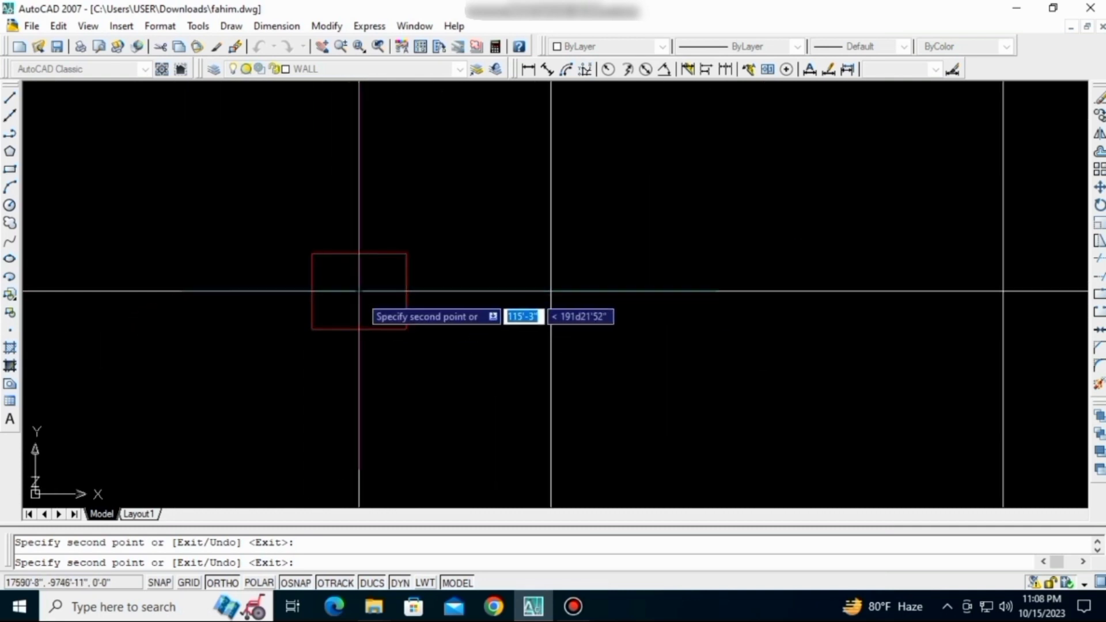
scroll(359, 292, down, 4)
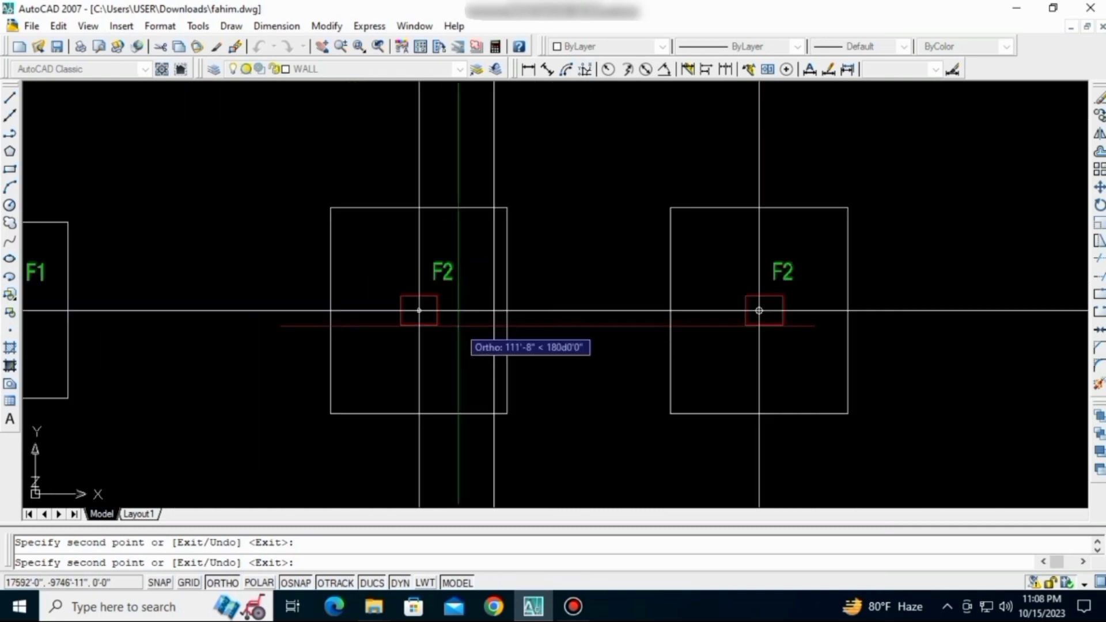
- Place F2 footing copies on the second row from the bottom at the second, fourth and fifth vertical lines
scroll(408, 296, down, 2)
scroll(457, 278, up, 5)
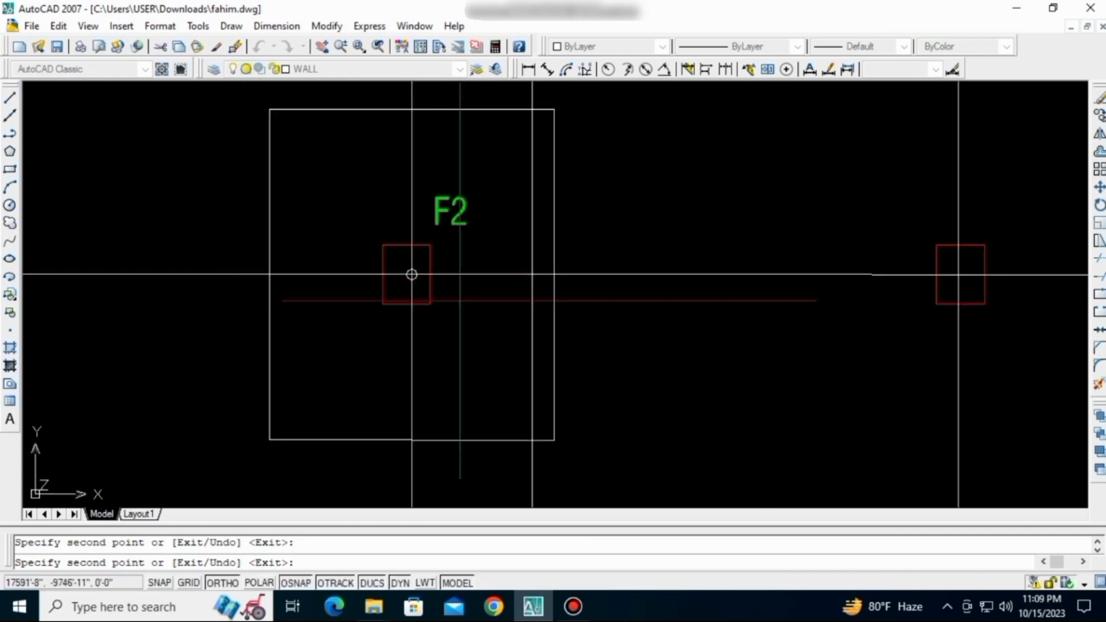
scroll(412, 275, down, 3)
scroll(557, 250, up, 4)
scroll(557, 250, down, 4)
scroll(599, 303, up, 2)
scroll(597, 239, down, 3)
- Place F2 footing copies on the third row from the bottom at the first, third, fourth and fifth vertical lines
scroll(538, 235, up, 3)
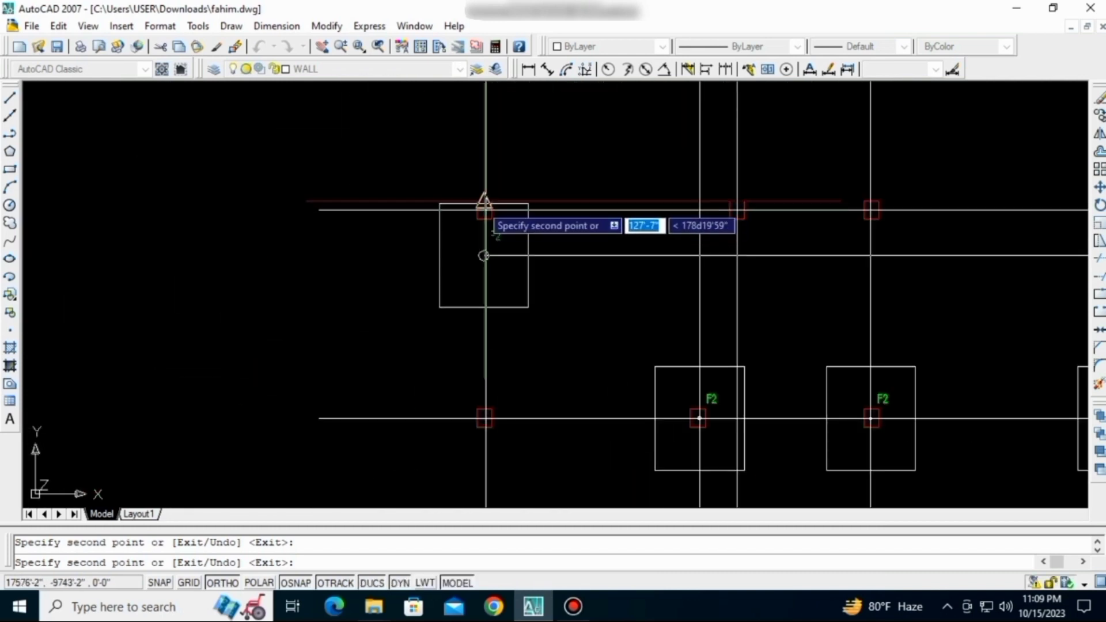
scroll(590, 257, down, 3)
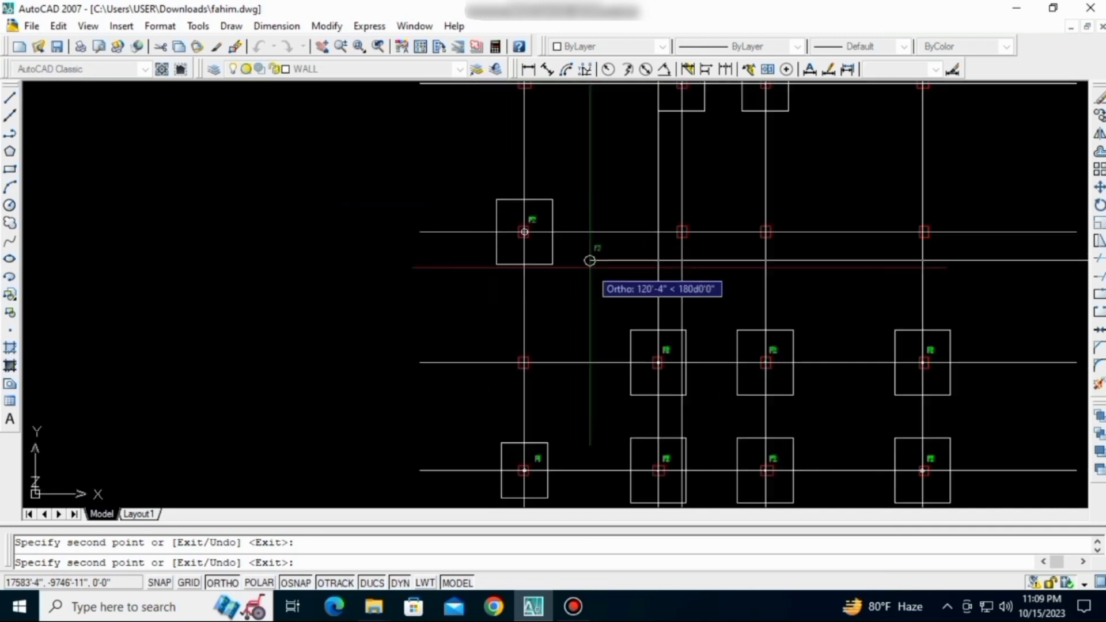
scroll(469, 264, up, 4)
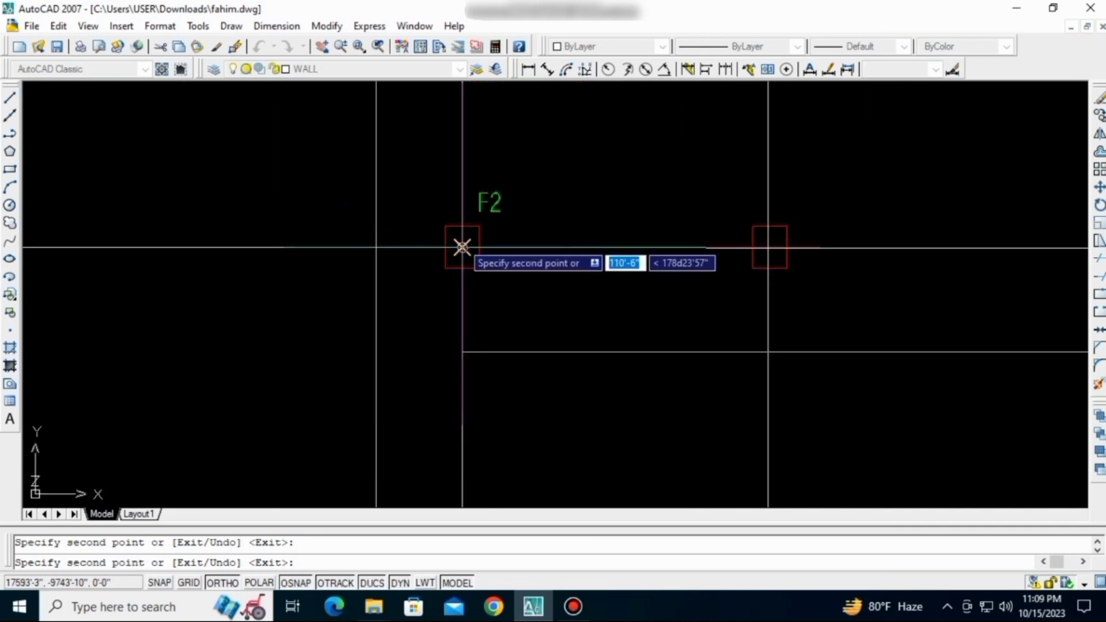
scroll(770, 248, up, 2)
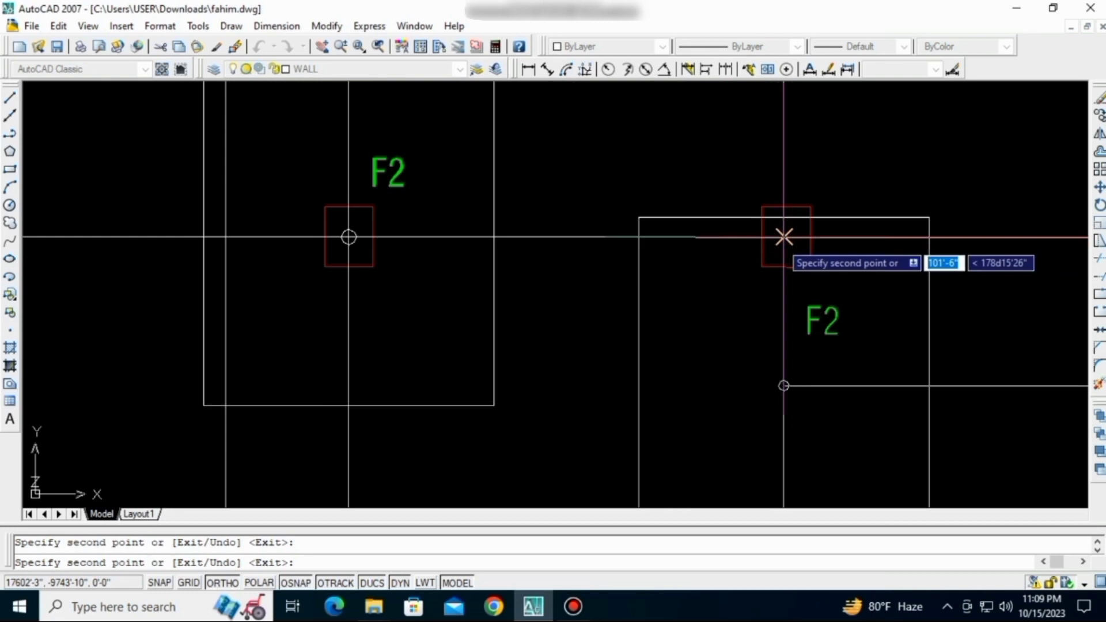
scroll(783, 237, down, 3)
scroll(533, 381, up, 4)
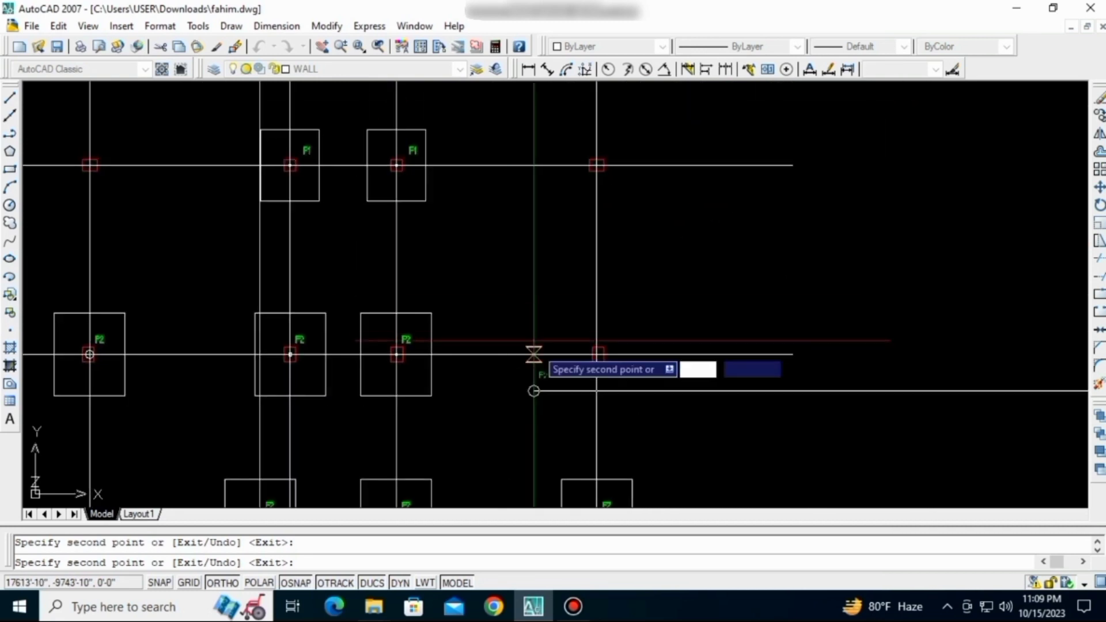
scroll(671, 256, down, 3)
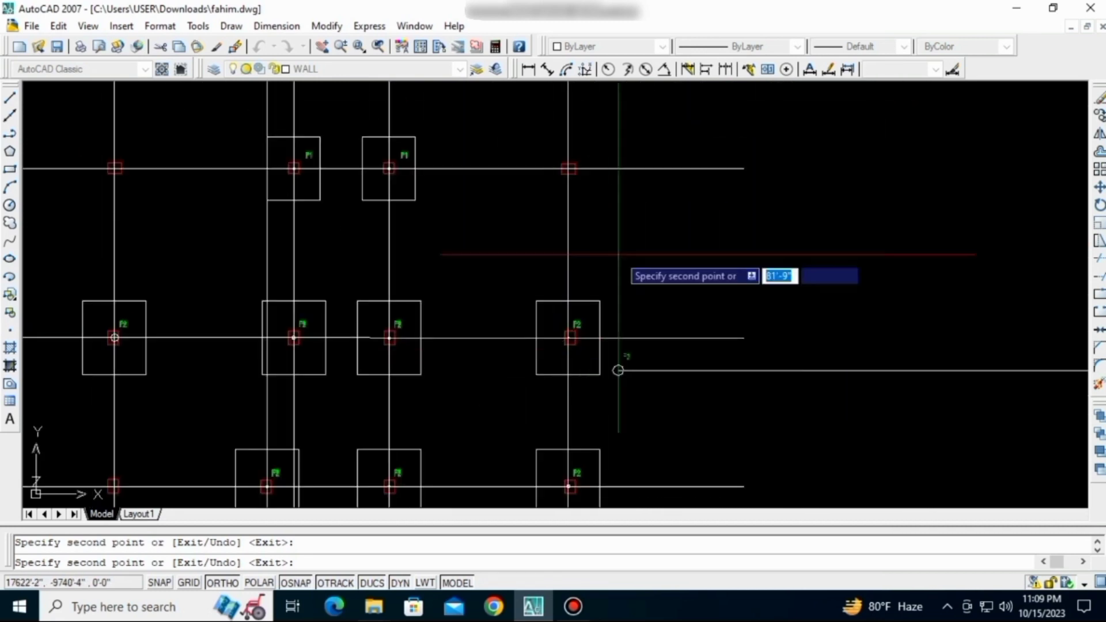
- Place F2 footing copies at the top row's two outer intersections and finish copying
scroll(586, 224, up, 4)
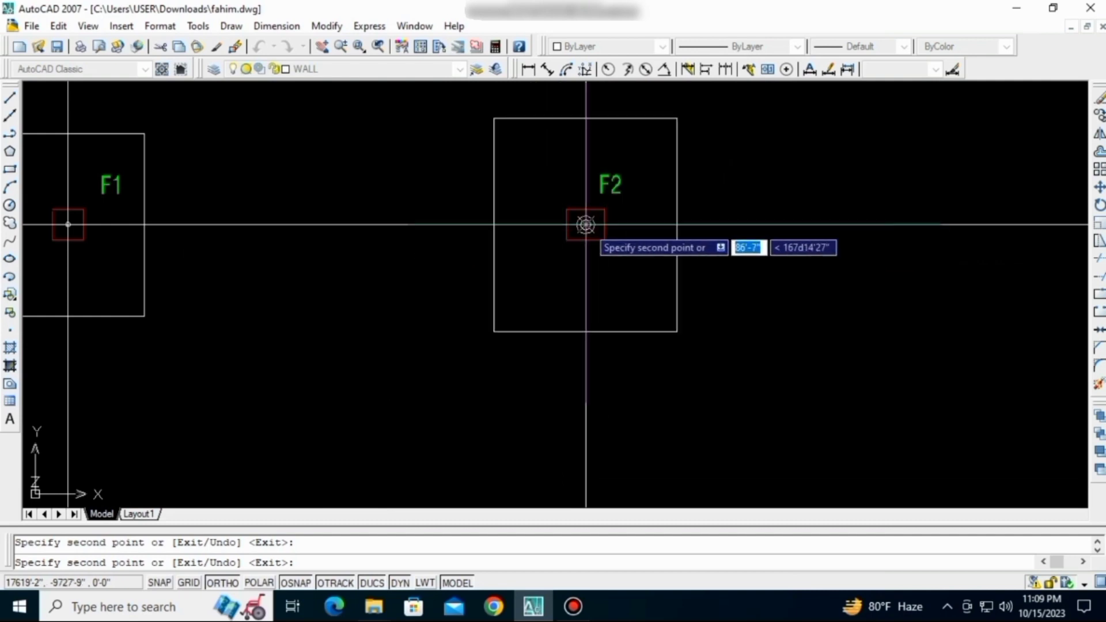
scroll(586, 225, down, 3)
scroll(312, 280, up, 4)
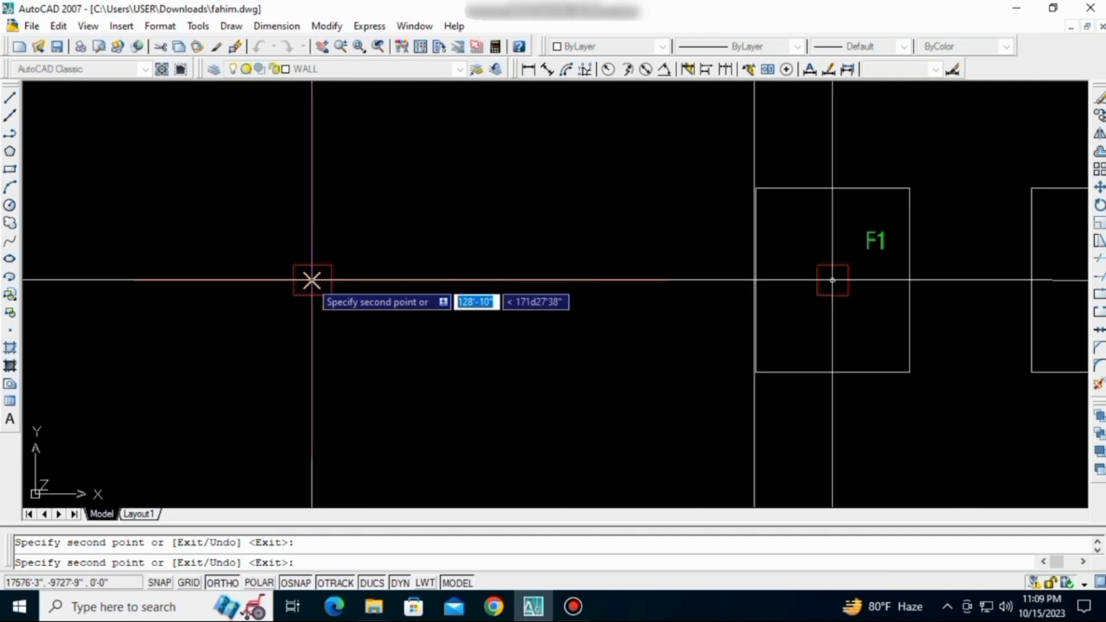
scroll(311, 280, down, 3)
key(Escape)
- Start copying the F2 rectangle and label at the second row's second vertical line, using its centre point as base point
scroll(551, 398, up, 4)
scroll(551, 397, down, 5)
scroll(402, 242, up, 4)
scroll(447, 249, down, 5)
scroll(366, 409, up, 3)
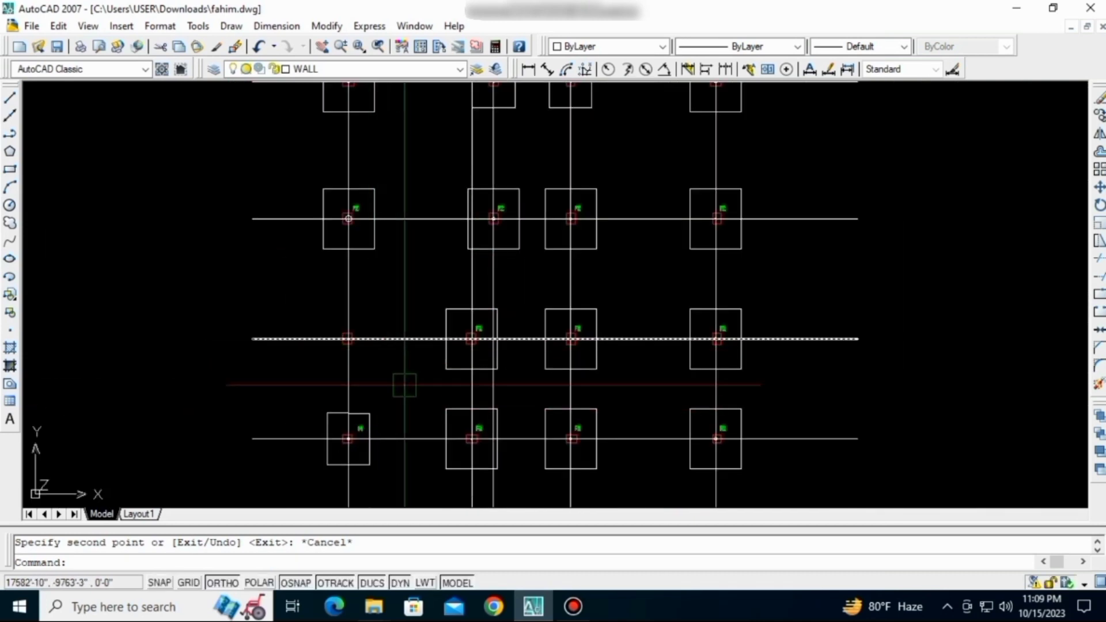
scroll(455, 337, up, 3)
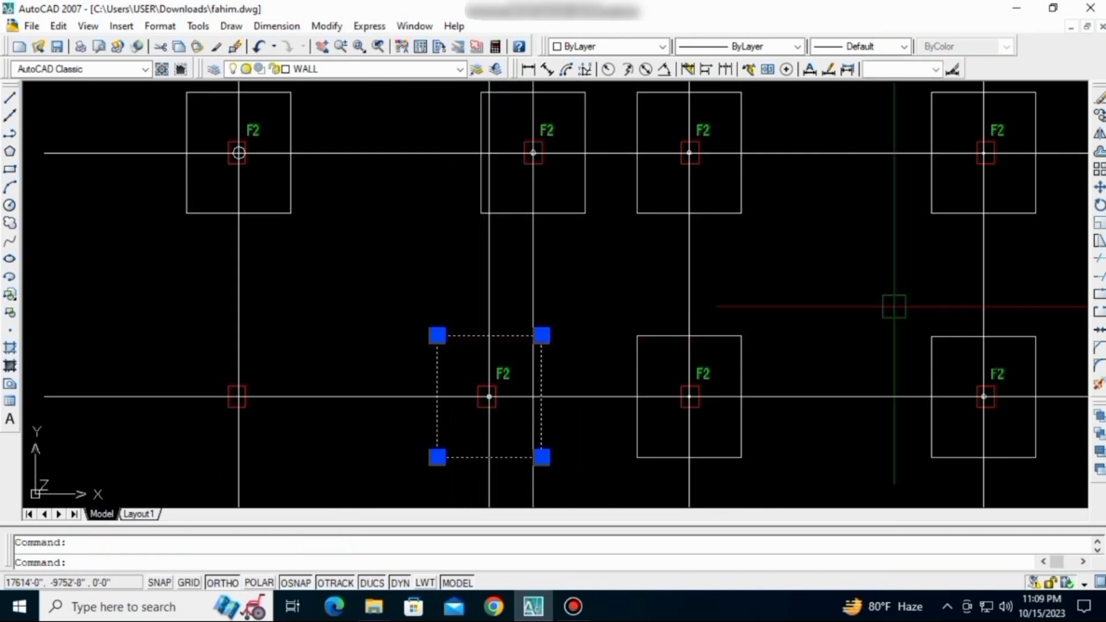
scroll(579, 314, up, 2)
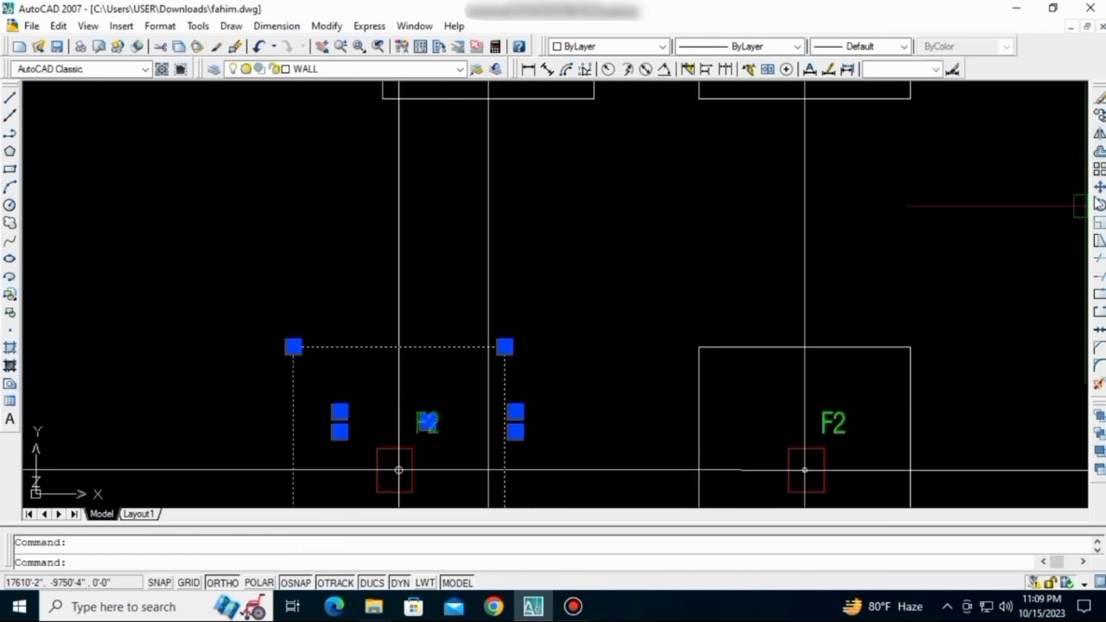
click(1099, 116)
scroll(573, 410, down, 3)
scroll(598, 401, up, 3)
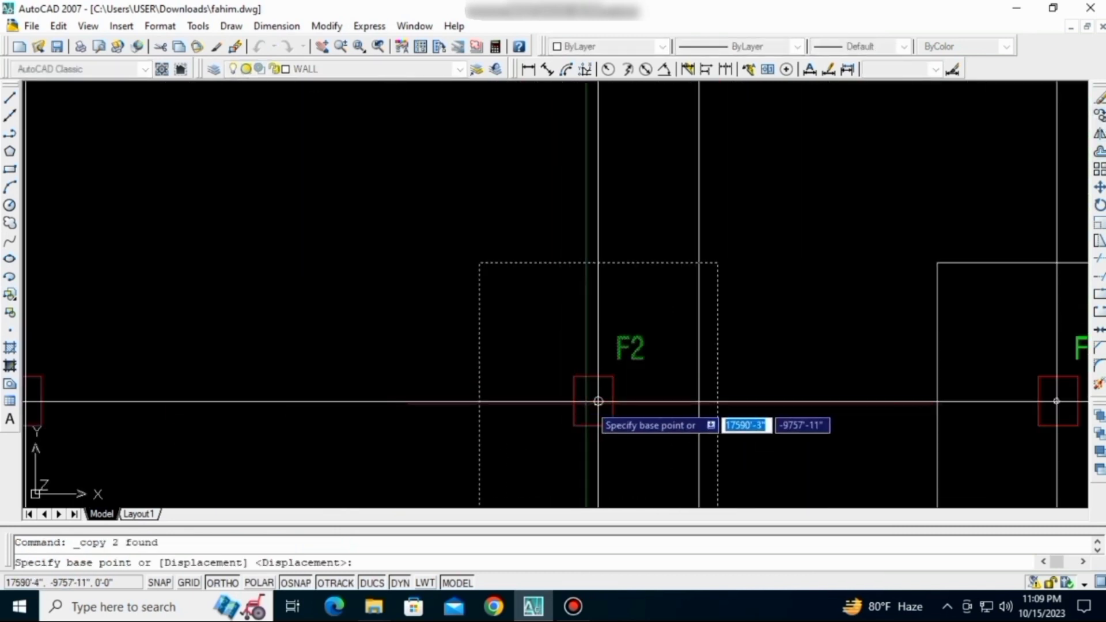
click(598, 401)
- Place the F2 copy at the leftmost intersection of the second row from the bottom and finish copying
scroll(598, 401, down, 3)
scroll(536, 415, up, 4)
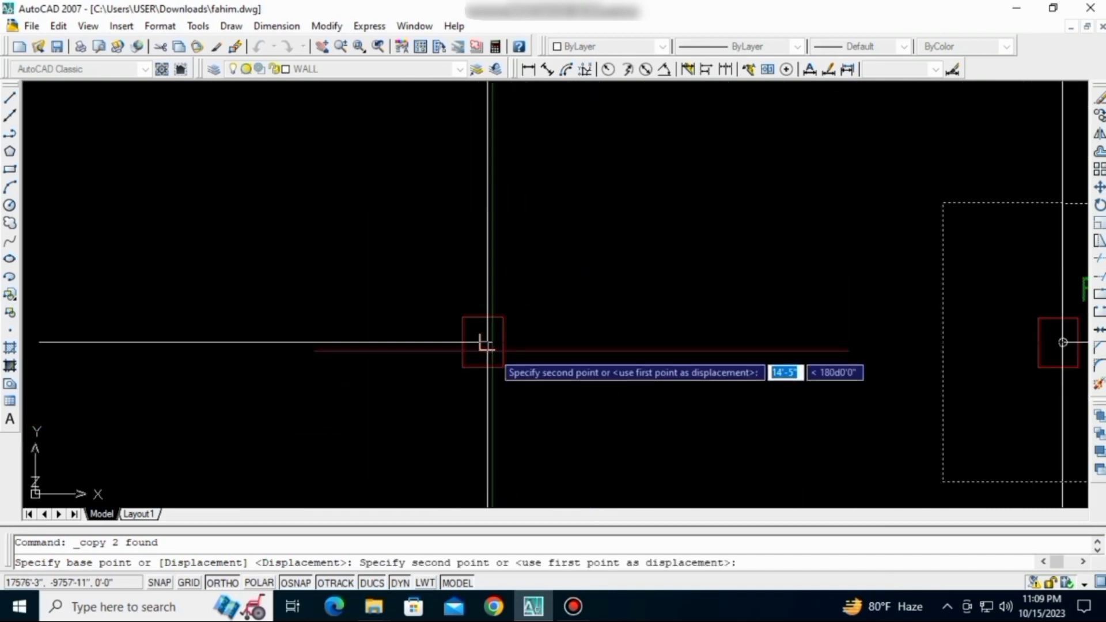
click(724, 345)
scroll(608, 397, down, 4)
key(Escape)
scroll(500, 417, down, 3)
scroll(500, 417, up, 5)
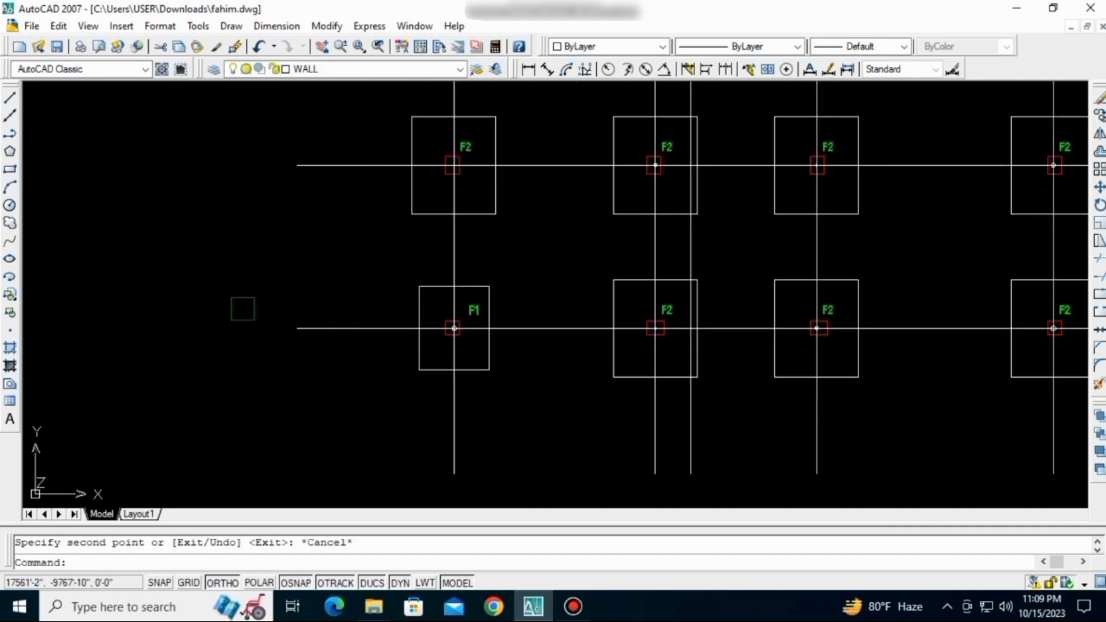
- Add a linear dimension for the full width of the bottom-left F1 footing, placed below its rectangle
click(529, 69)
scroll(526, 398, up, 5)
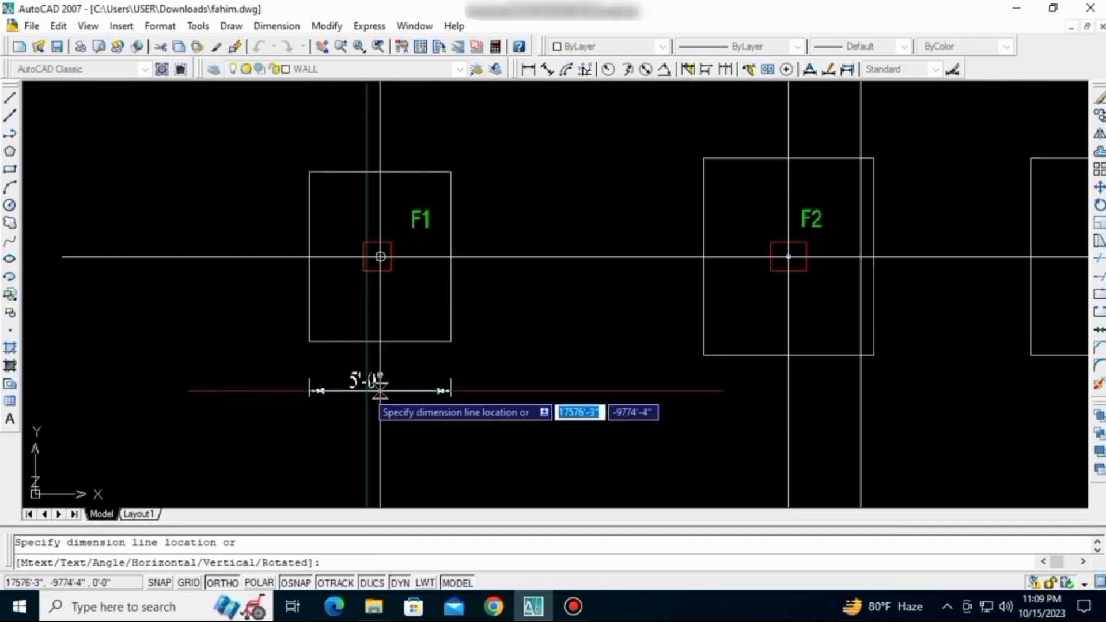
click(380, 390)
- Dimension both half widths of the bottom-left F1 footing from the grid line to its corners, above the rectangle
scroll(409, 402, up, 2)
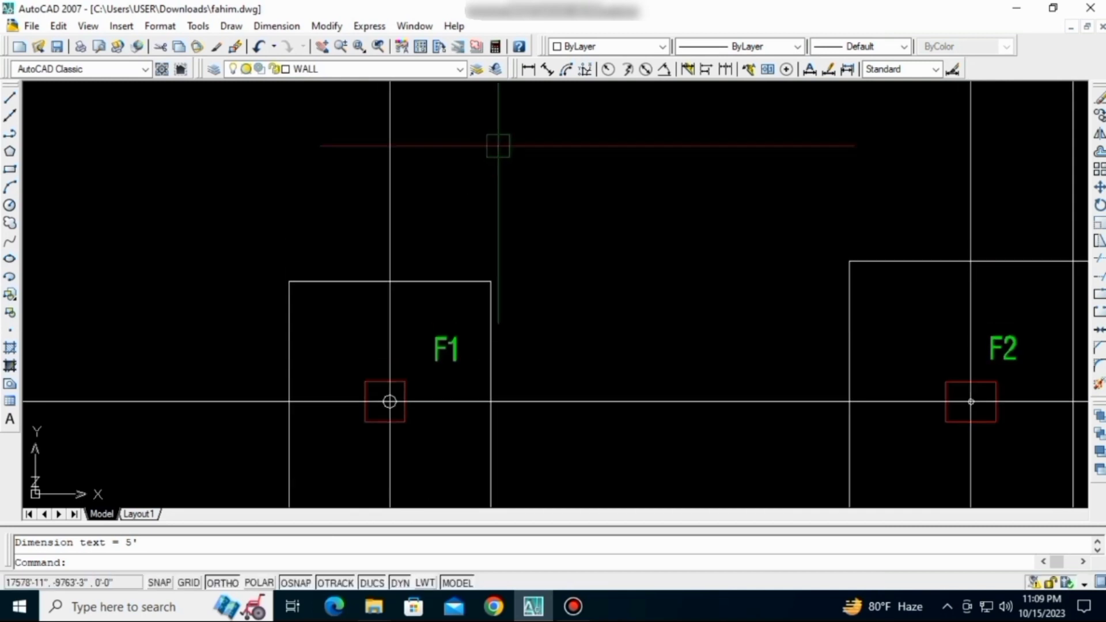
click(528, 69)
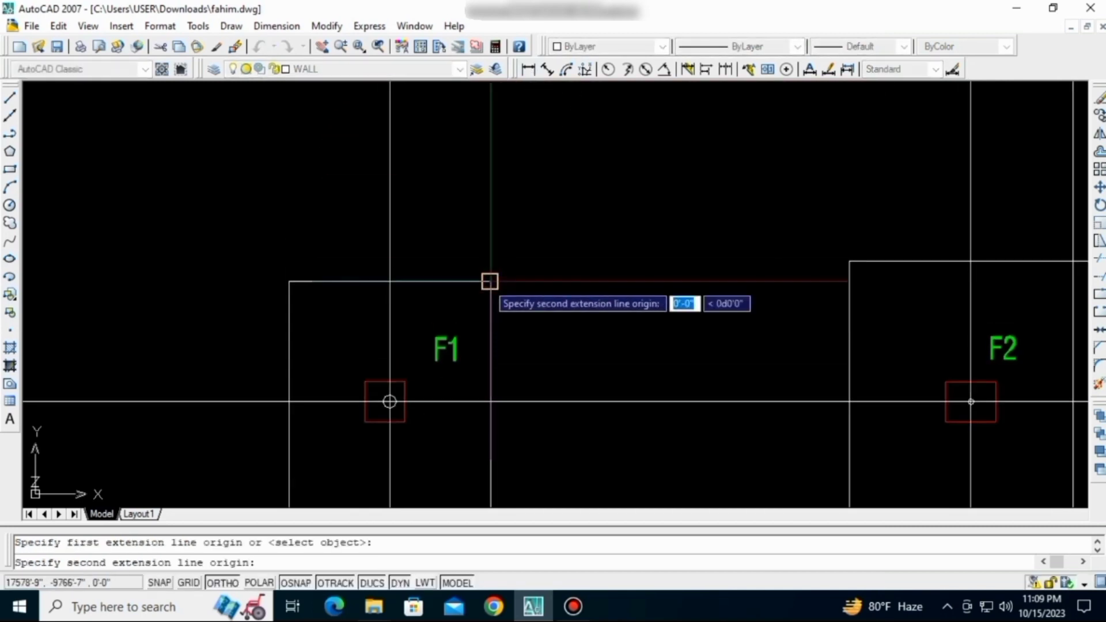
click(390, 282)
click(444, 251)
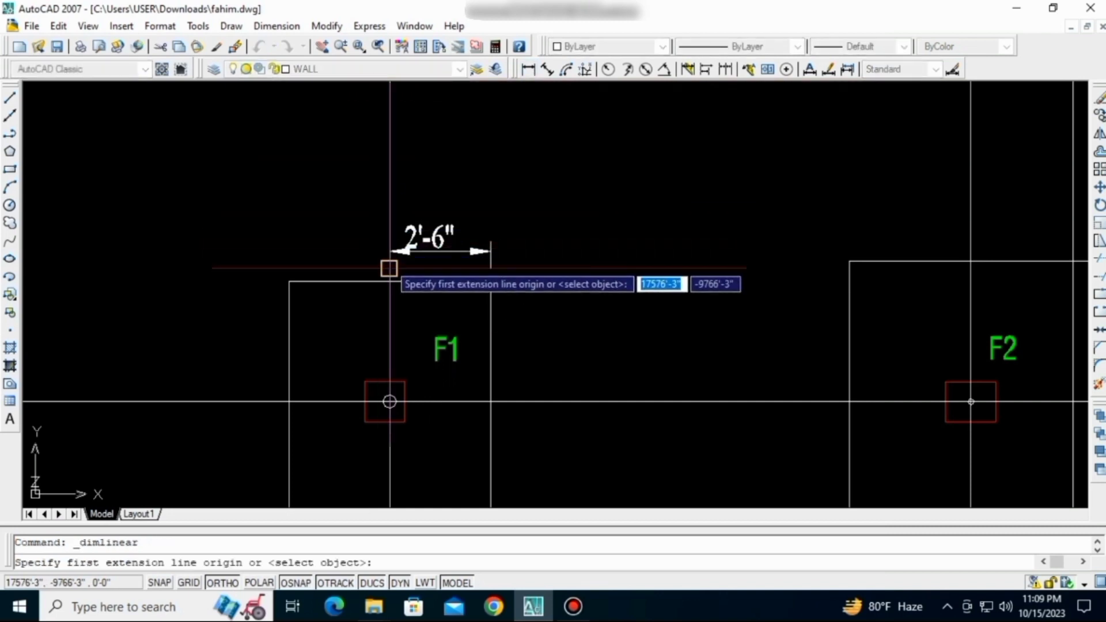
click(390, 281)
click(290, 281)
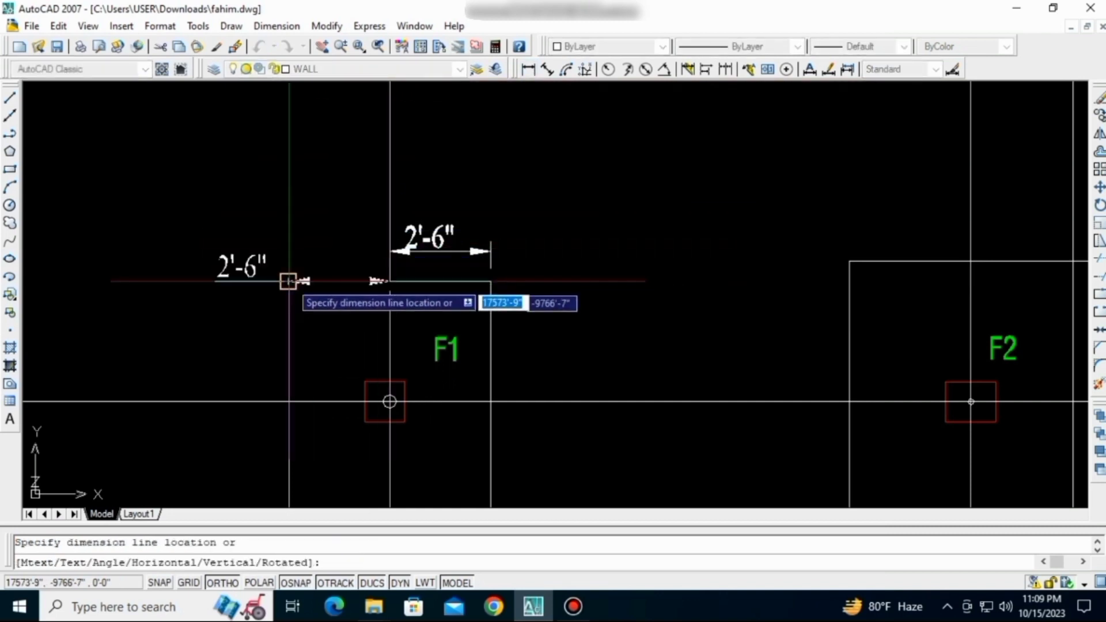
click(331, 253)
- Add a linear dimension for the full width of the bottom-right F2 footing, placed below its rectangle
scroll(427, 302, down, 2)
middle_drag(531, 406, 467, 415)
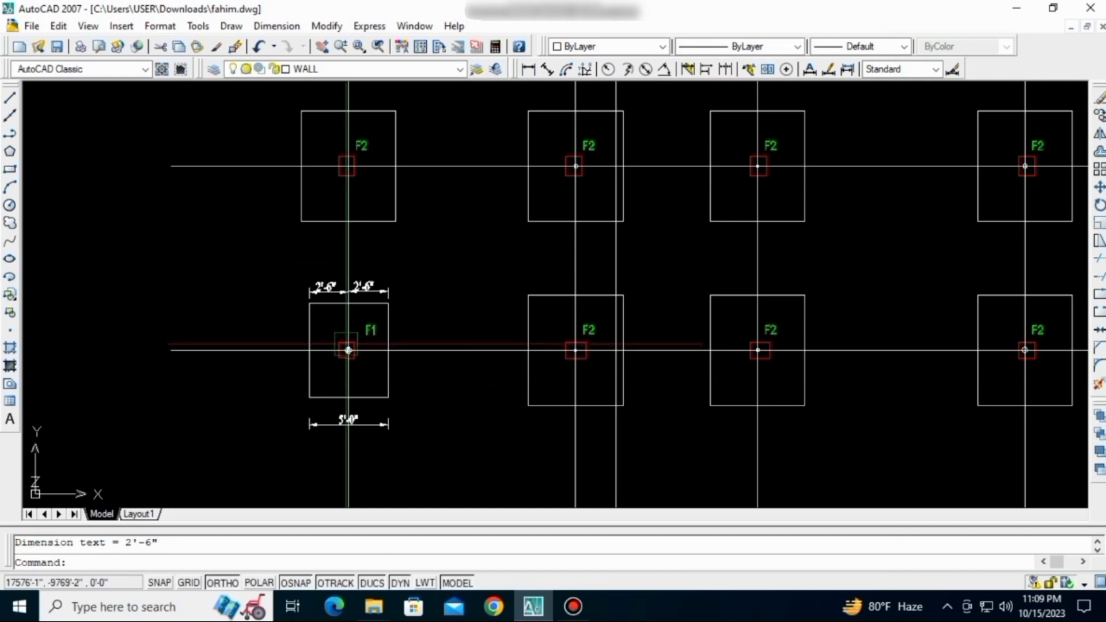
middle_drag(541, 414, 374, 385)
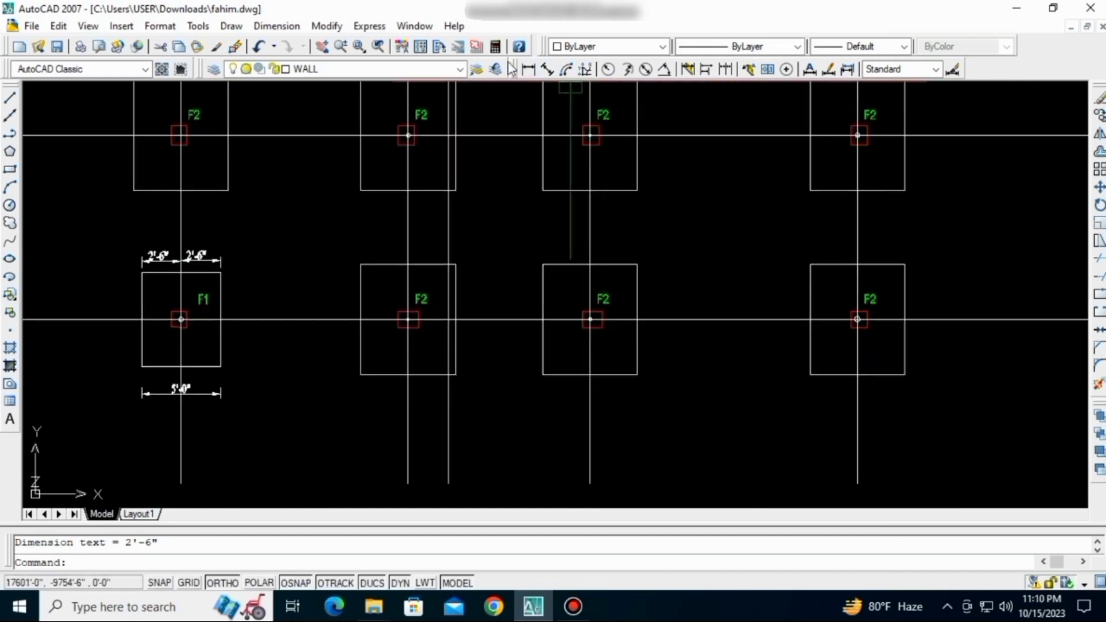
click(526, 72)
middle_drag(856, 447, 523, 456)
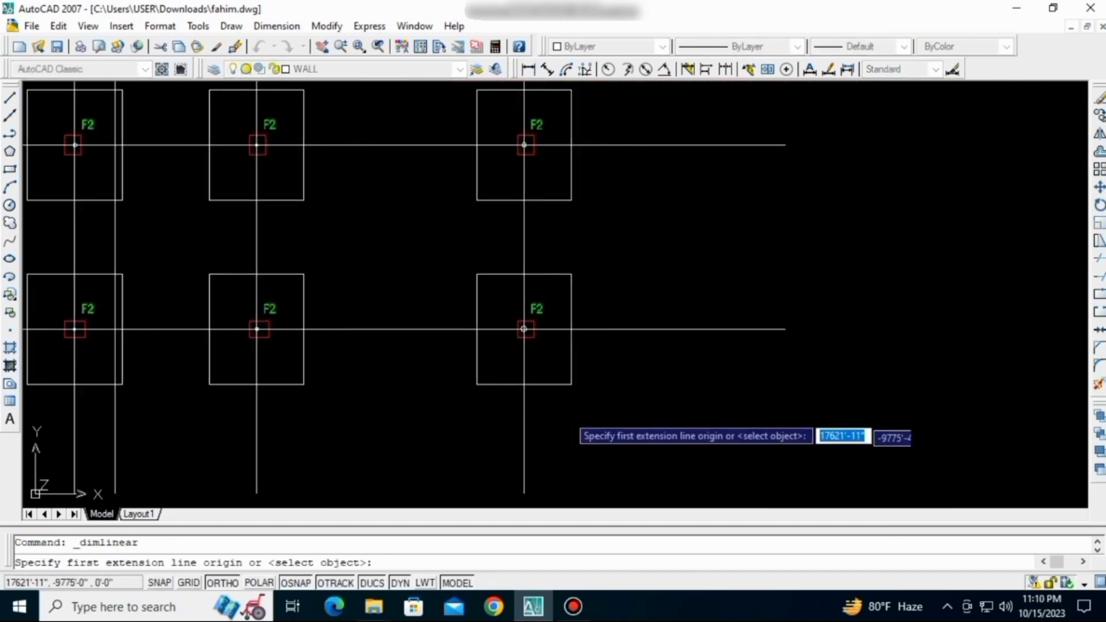
click(571, 384)
click(477, 385)
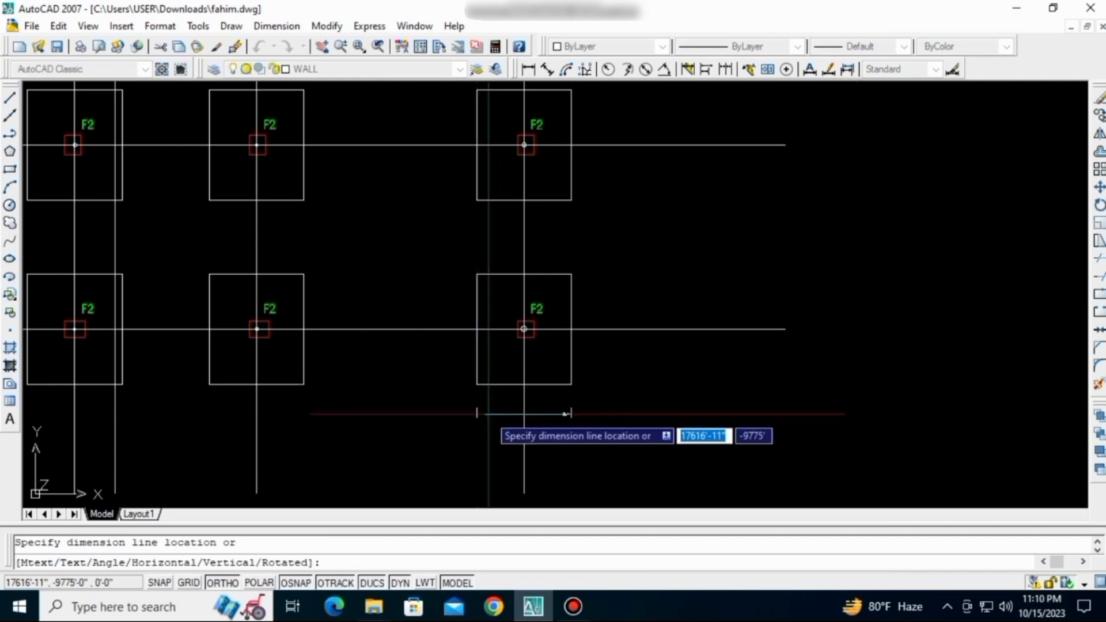
click(524, 410)
- Add a vertical linear dimension for the bottom-right F2 footing's length, placed on its outer right side
middle_drag(523, 411, 526, 481)
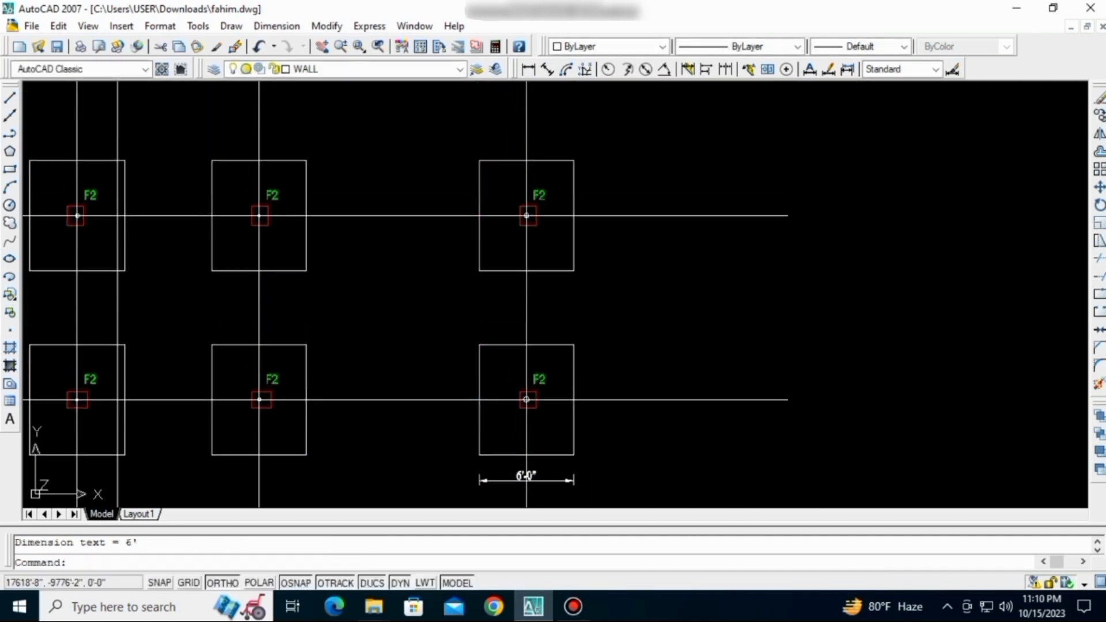
key(Return)
click(573, 345)
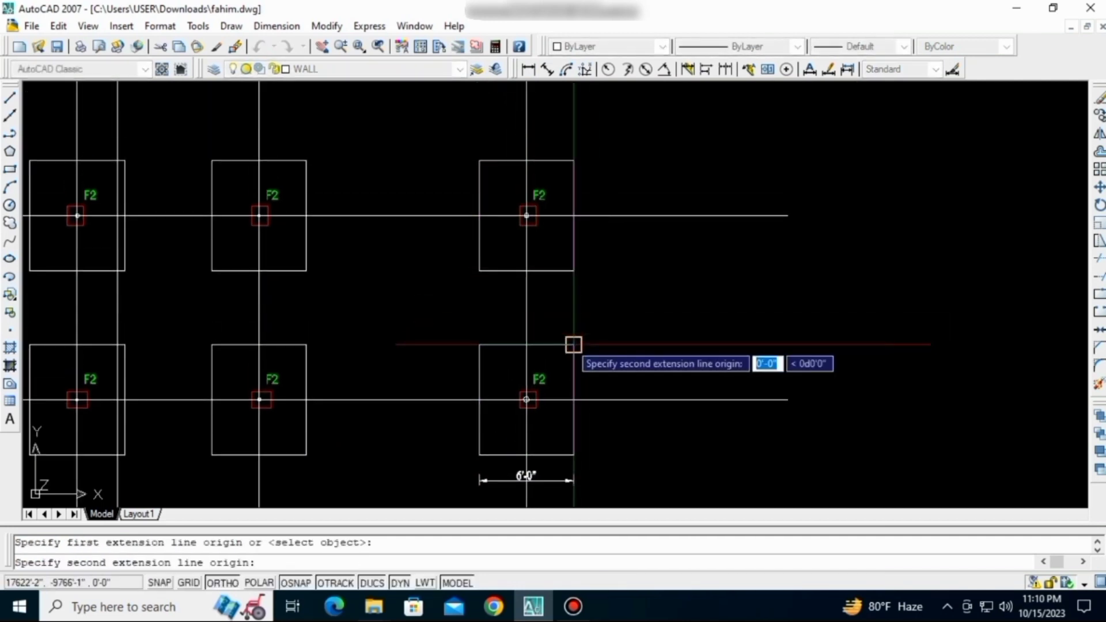
click(574, 455)
click(605, 422)
- Add a vertical linear dimension for the bottom-left F1 footing's length, placed on its outer left side
mouse_move(333, 438)
middle_down()
mouse_move(629, 427)
mouse_move(920, 395)
middle_up()
key(Return)
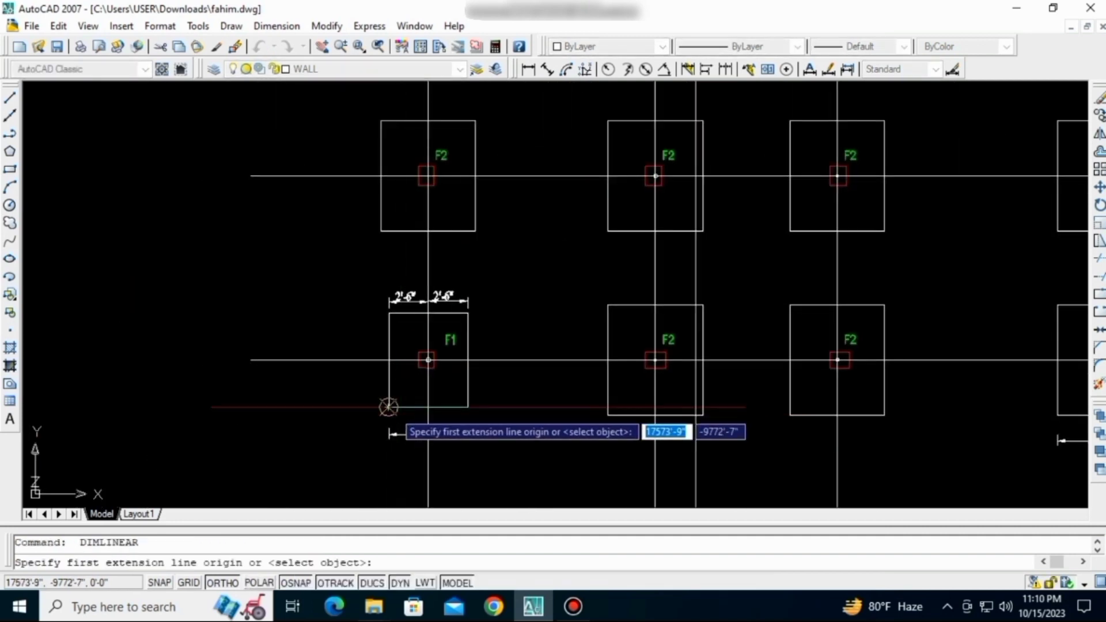
click(389, 408)
click(389, 312)
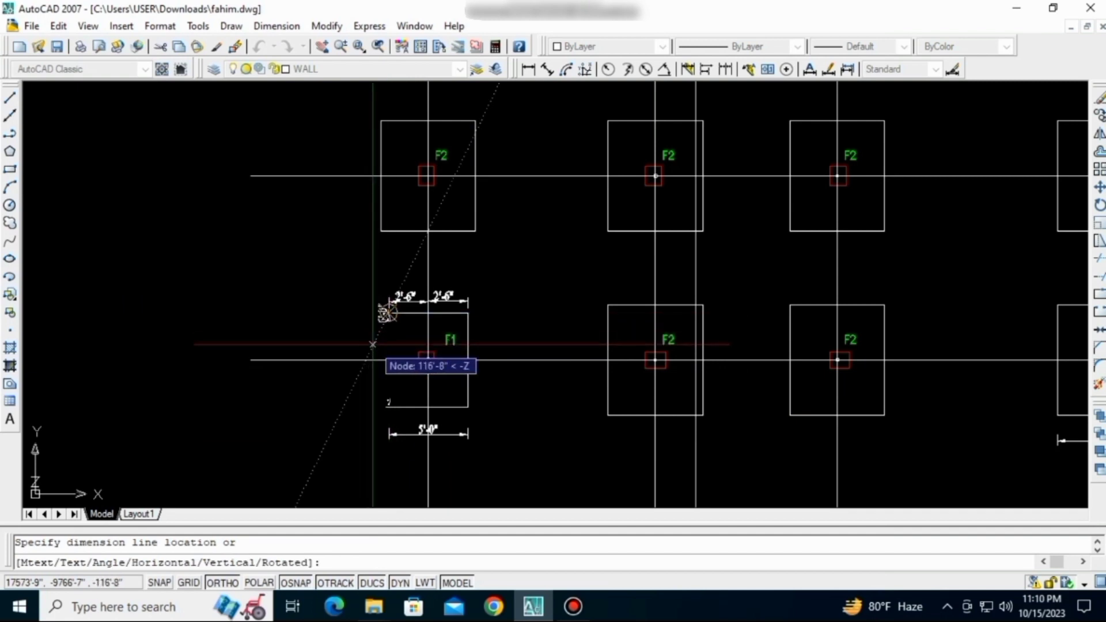
click(374, 361)
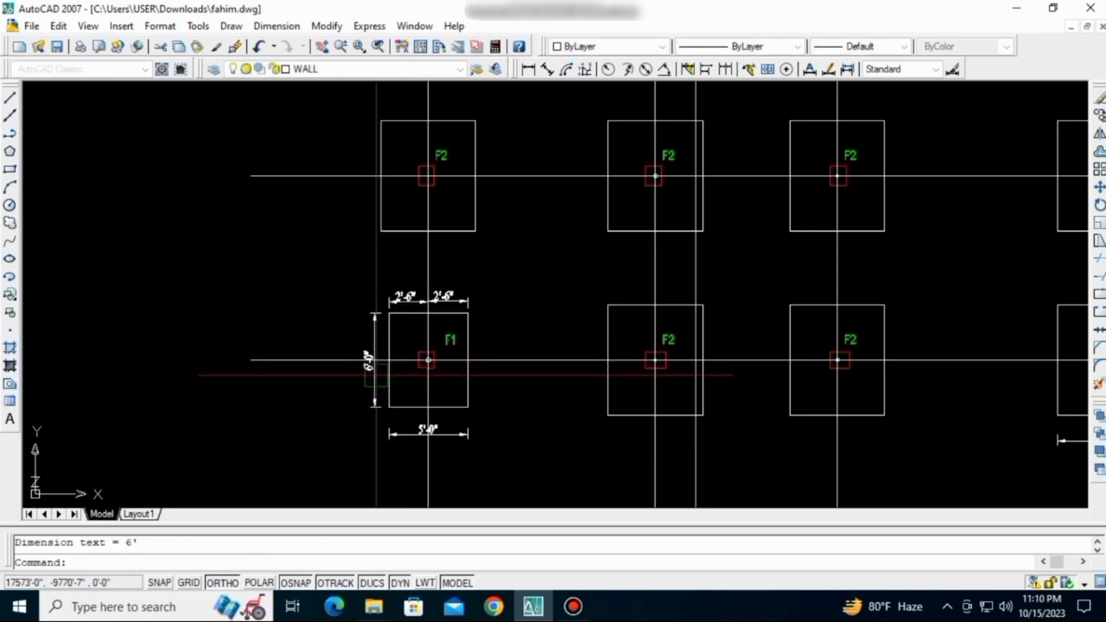
scroll(369, 359, up, 4)
scroll(380, 374, up, 5)
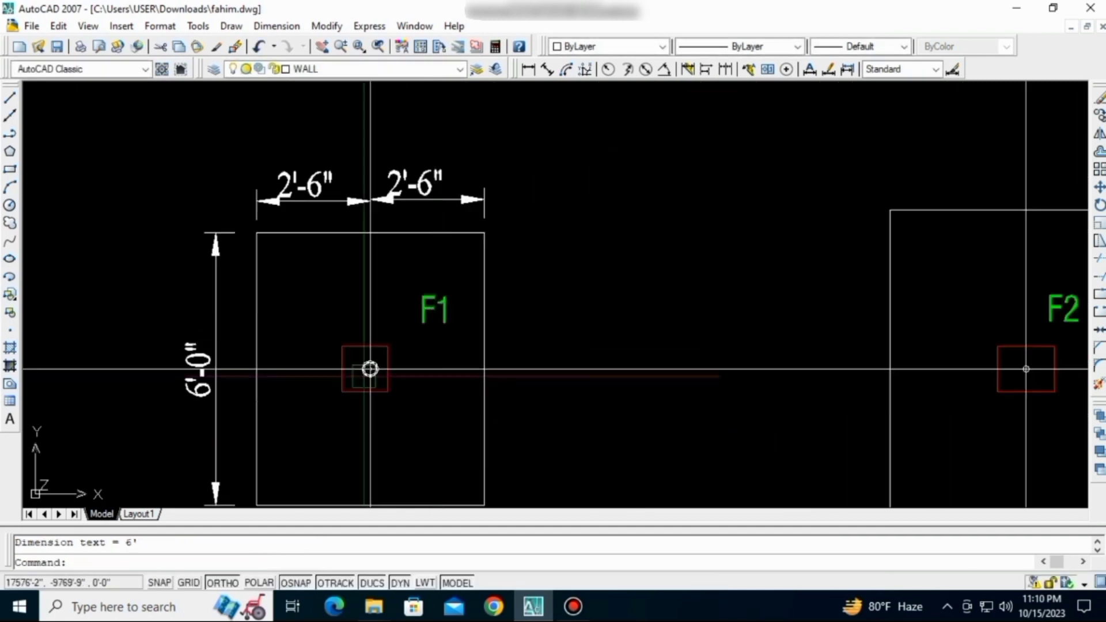
- Add linear dimensions from the vertical grid line to the column's right and left edges in the bottom-left F1 footing
key(Return)
click(469, 322)
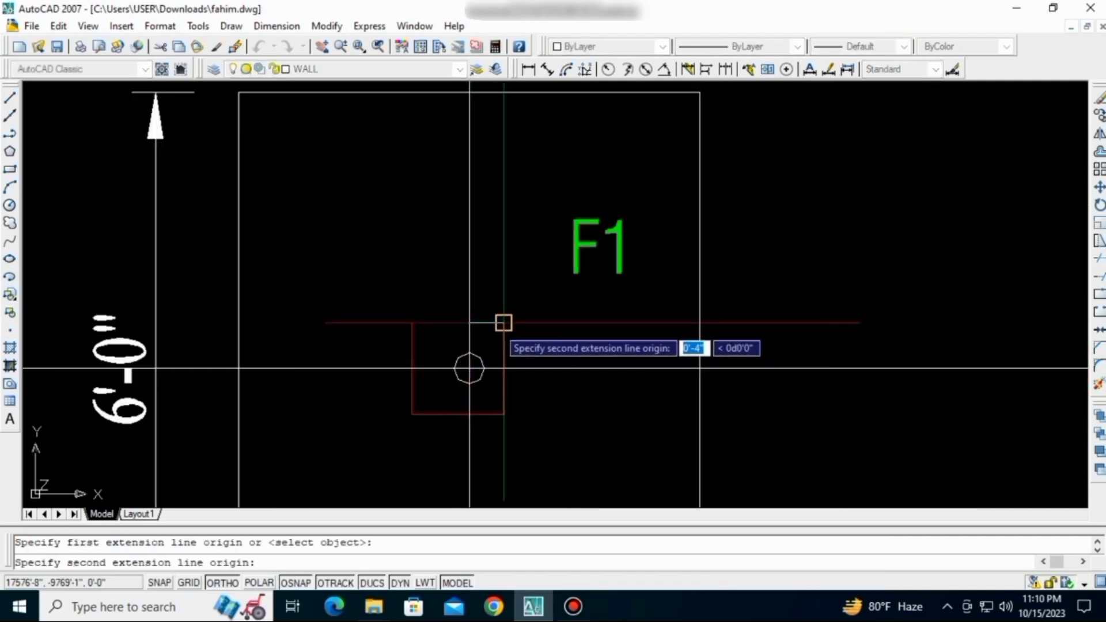
click(504, 307)
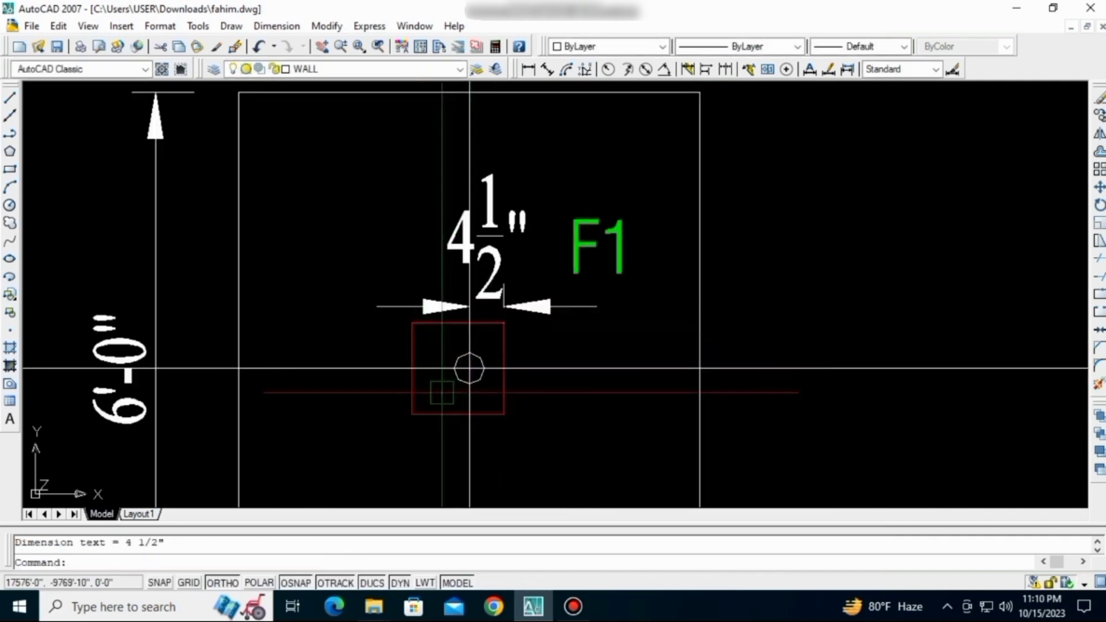
key(Return)
click(469, 414)
click(411, 414)
scroll(411, 458, down, 2)
click(410, 461)
- Dimension both half widths of the bottom-right F2 footing from the grid line to its corners, above the rectangle
scroll(759, 397, down, 3)
scroll(634, 386, down, 4)
scroll(585, 328, up, 5)
scroll(593, 388, up, 4)
scroll(595, 383, down, 5)
scroll(597, 379, up, 3)
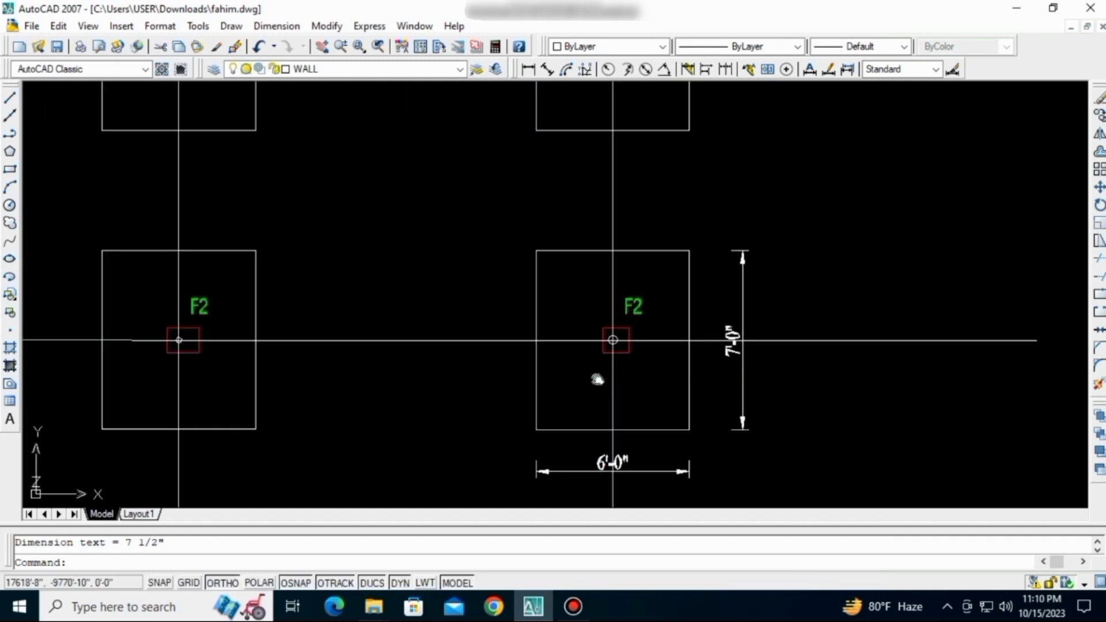
scroll(588, 299, up, 2)
key(Return)
click(607, 272)
click(497, 272)
click(553, 240)
key(Return)
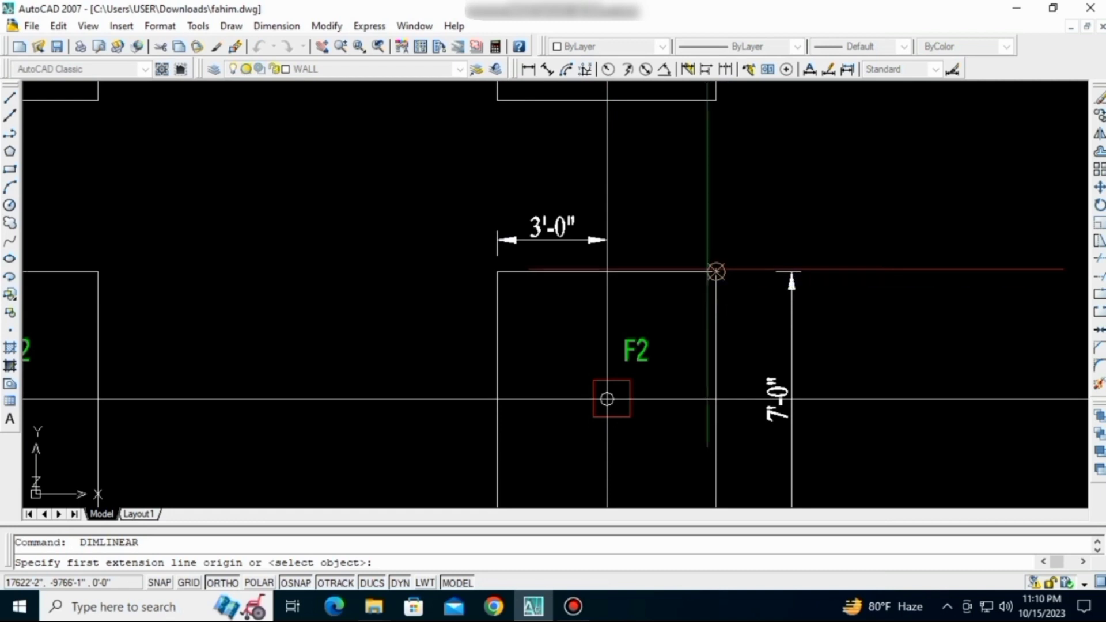
click(606, 398)
- Add linear dimensions from the vertical grid line to the column's left and right edges in the bottom-right F2 footing
key(Return)
scroll(634, 341, up, 2)
click(634, 341)
click(708, 258)
key(Return)
click(634, 378)
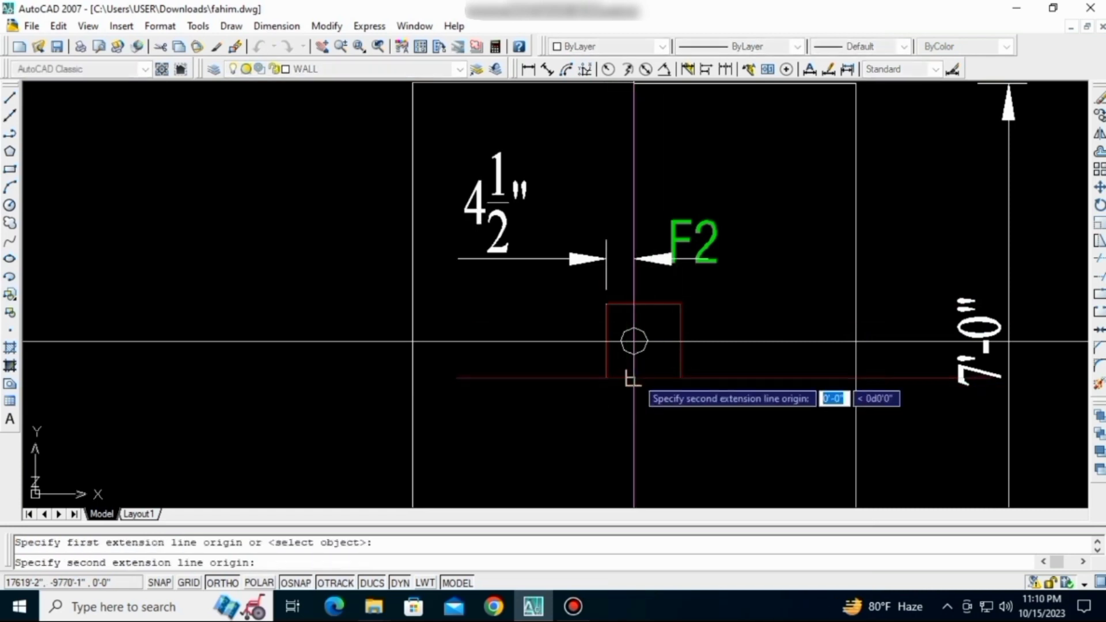
click(681, 378)
click(682, 404)
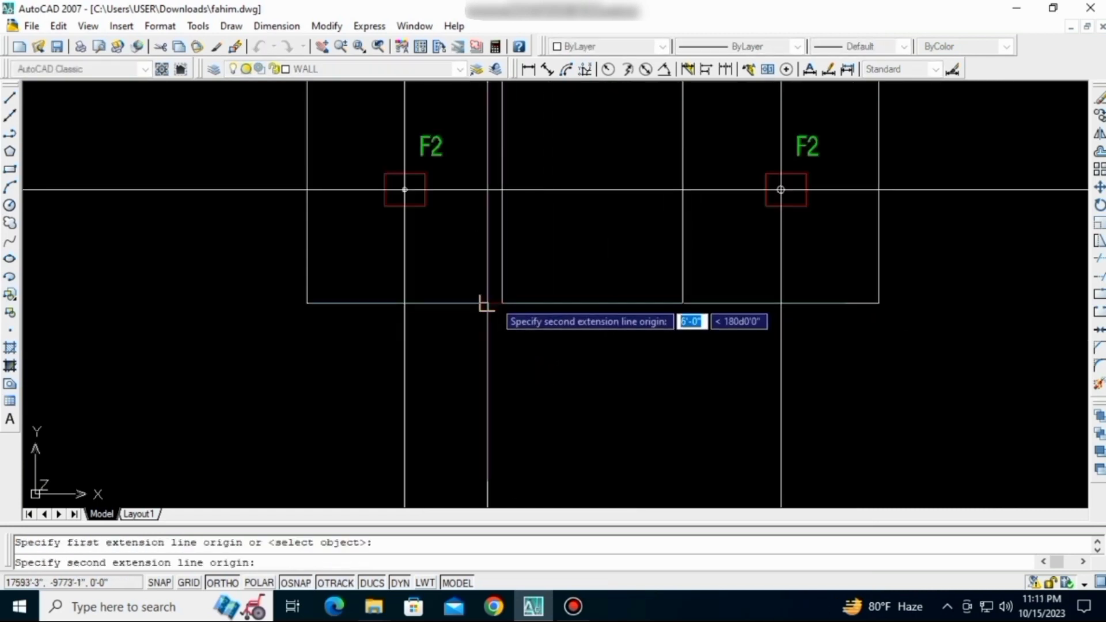
- Dimension the spacing between the two middle footings in the bottom row and in the second row from the top
click(671, 281)
scroll(617, 399, down, 4)
scroll(657, 298, up, 2)
scroll(656, 311, up, 5)
key(Return)
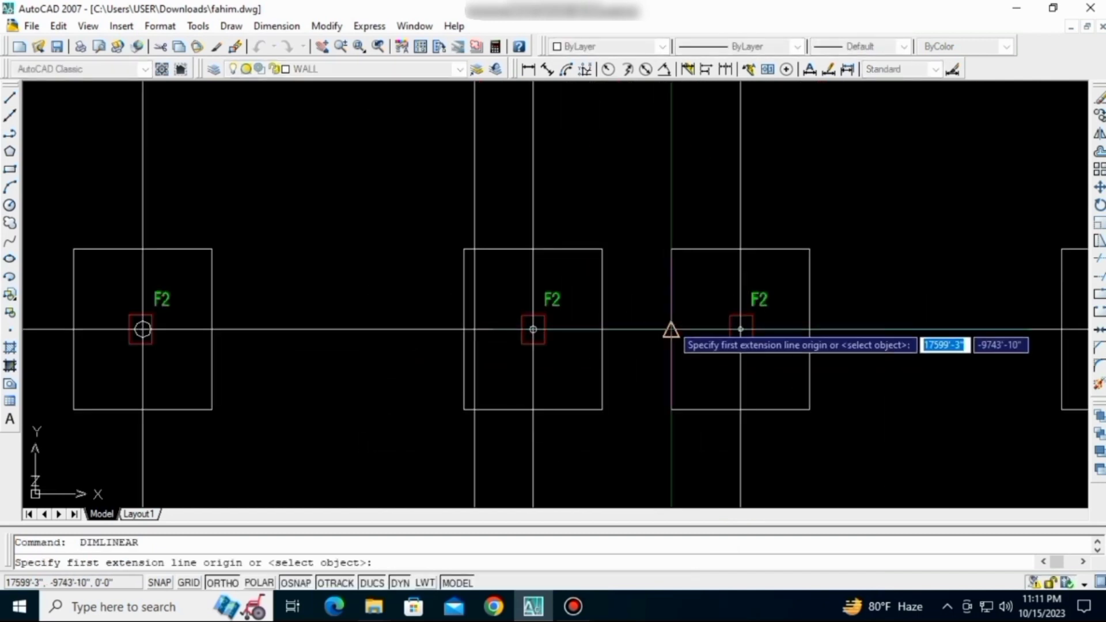
click(671, 329)
click(602, 329)
click(648, 301)
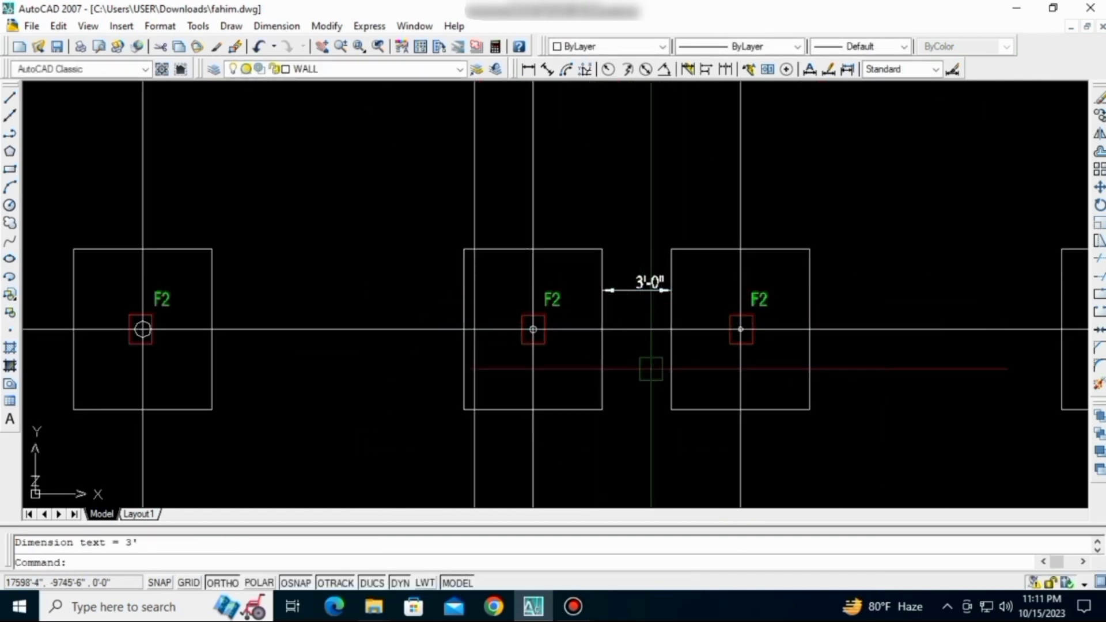
- Dimension the gaps between the third and last footings and between the first and second footings in the bottom row
scroll(650, 368, down, 5)
scroll(725, 316, up, 5)
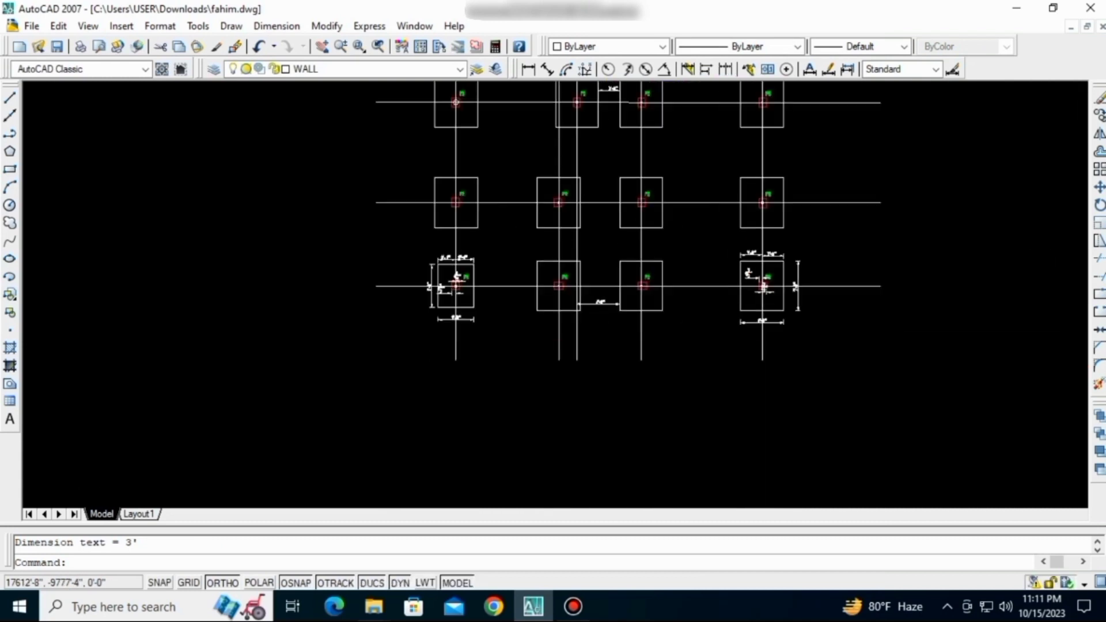
key(Return)
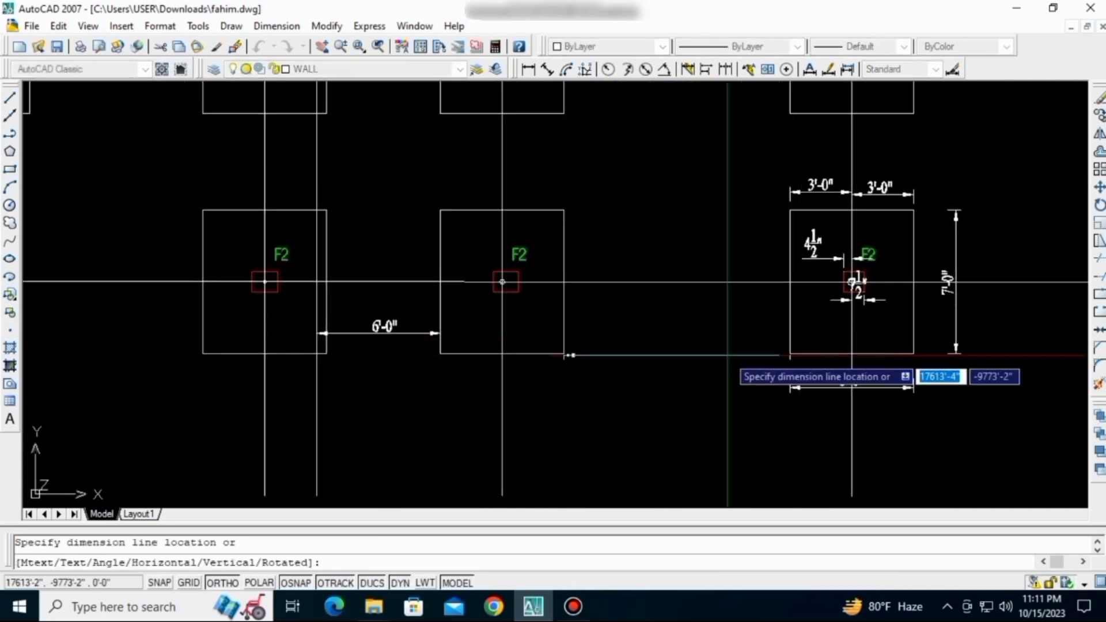
click(687, 342)
middle_drag(132, 363, 506, 408)
key(Return)
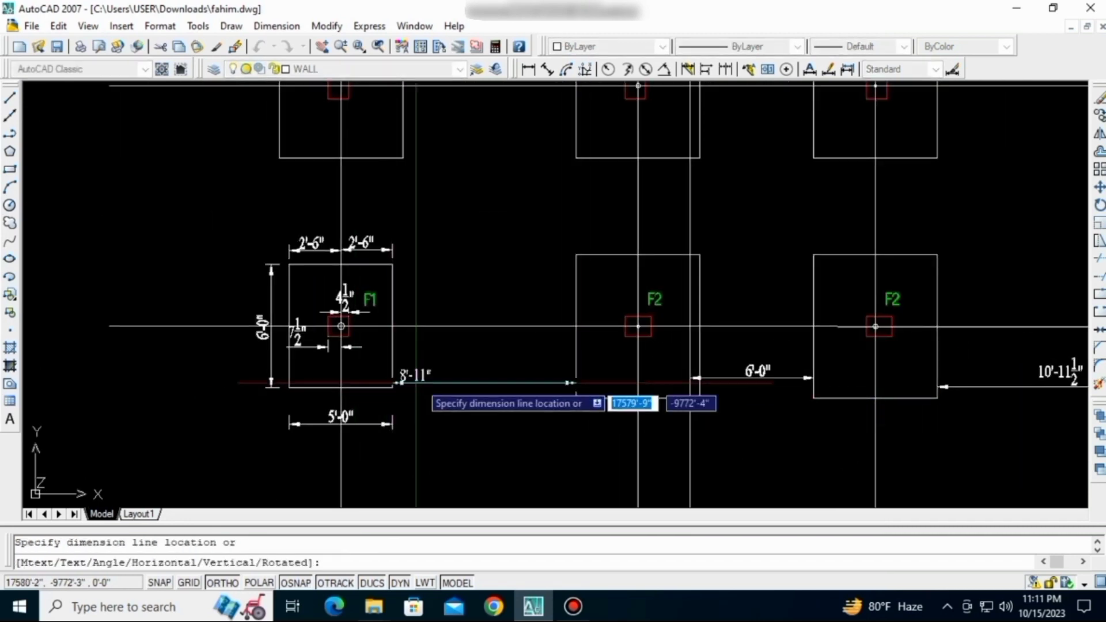
click(464, 367)
- Look over the footing layout's rows and the dimensions along the bottom row
scroll(464, 367, down, 5)
scroll(526, 451, up, 3)
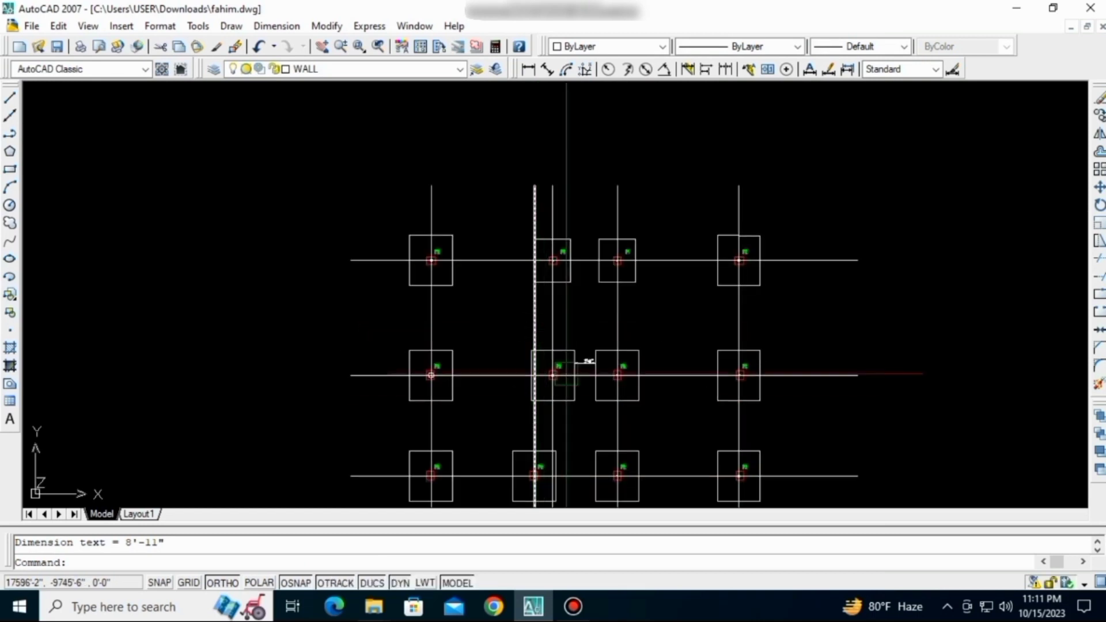
mouse_move(464, 317)
middle_down()
mouse_move(510, 312)
mouse_move(534, 407)
middle_up()
scroll(669, 276, up, 2)
scroll(667, 333, down, 6)
middle_drag(689, 397, 673, 329)
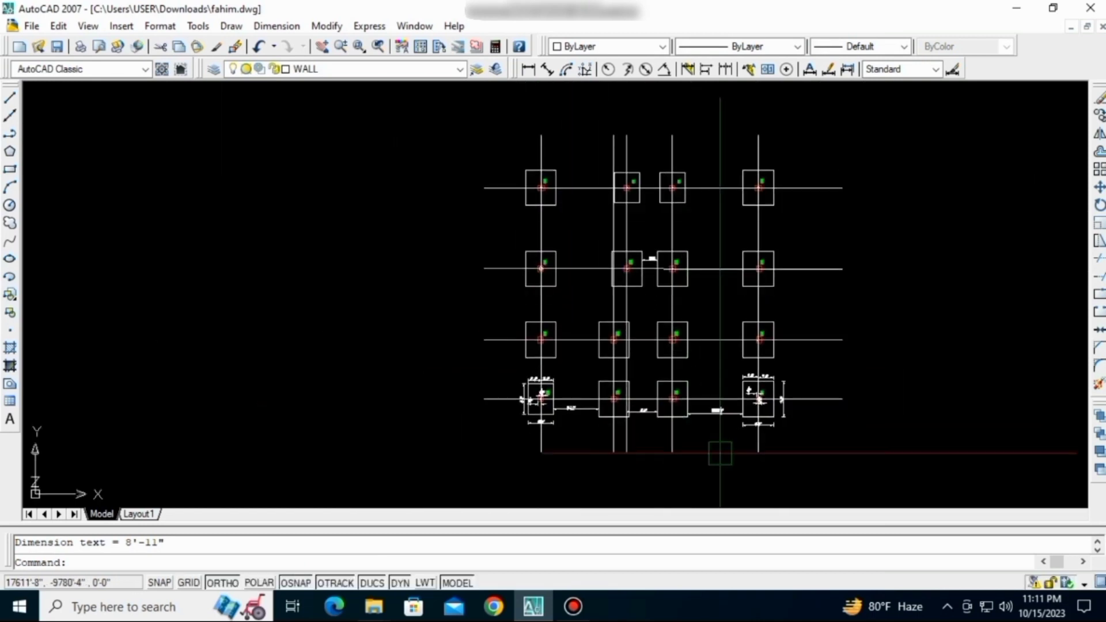
scroll(688, 431, up, 2)
mouse_move(652, 437)
middle_down()
mouse_move(630, 451)
mouse_move(563, 435)
mouse_move(572, 382)
mouse_move(536, 378)
mouse_move(522, 424)
middle_up()
scroll(634, 360, down, 4)
scroll(564, 362, up, 3)
scroll(564, 378, down, 2)
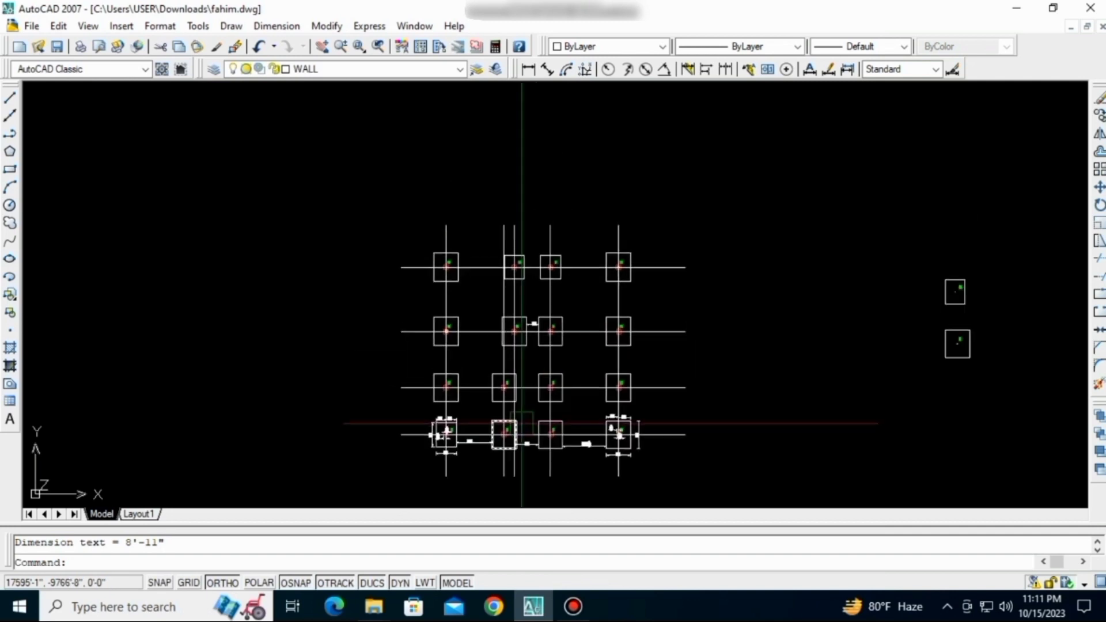
- Copy the "FOOTING LAY-OUT PLANE" title from the reference plan to below the new footing layout, with ortho off
middle_drag(556, 310, 557, 363)
scroll(680, 375, up, 8)
mouse_move(715, 441)
middle_down()
mouse_move(575, 326)
mouse_move(567, 300)
middle_up()
scroll(544, 252, up, 3)
scroll(511, 230, down, 4)
middle_drag(484, 506, 497, 403)
scroll(497, 417, up, 3)
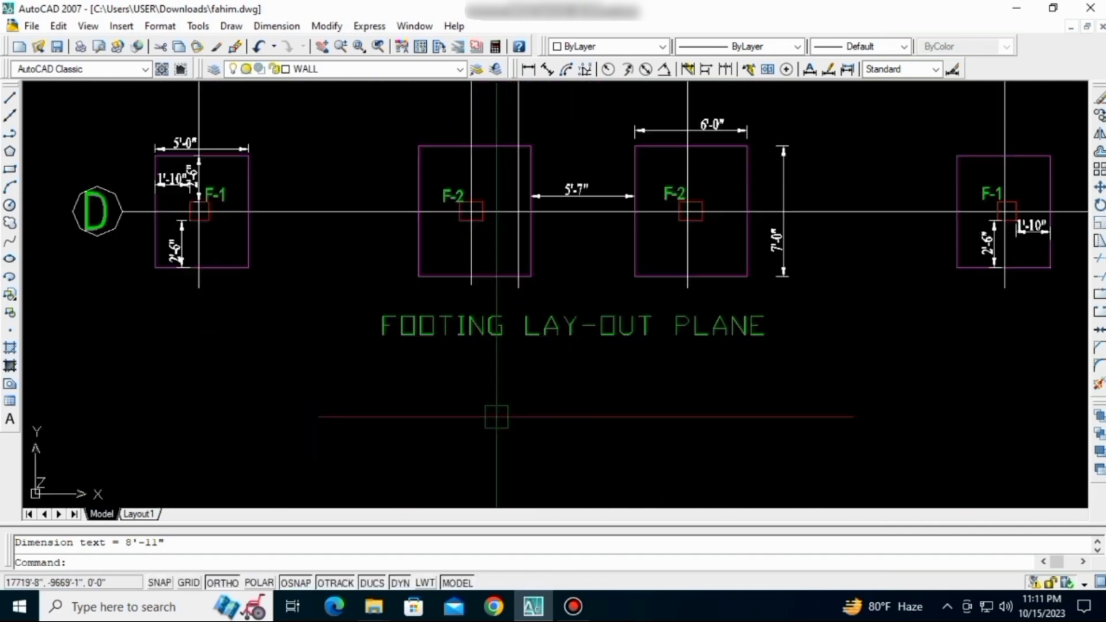
scroll(528, 373, down, 1)
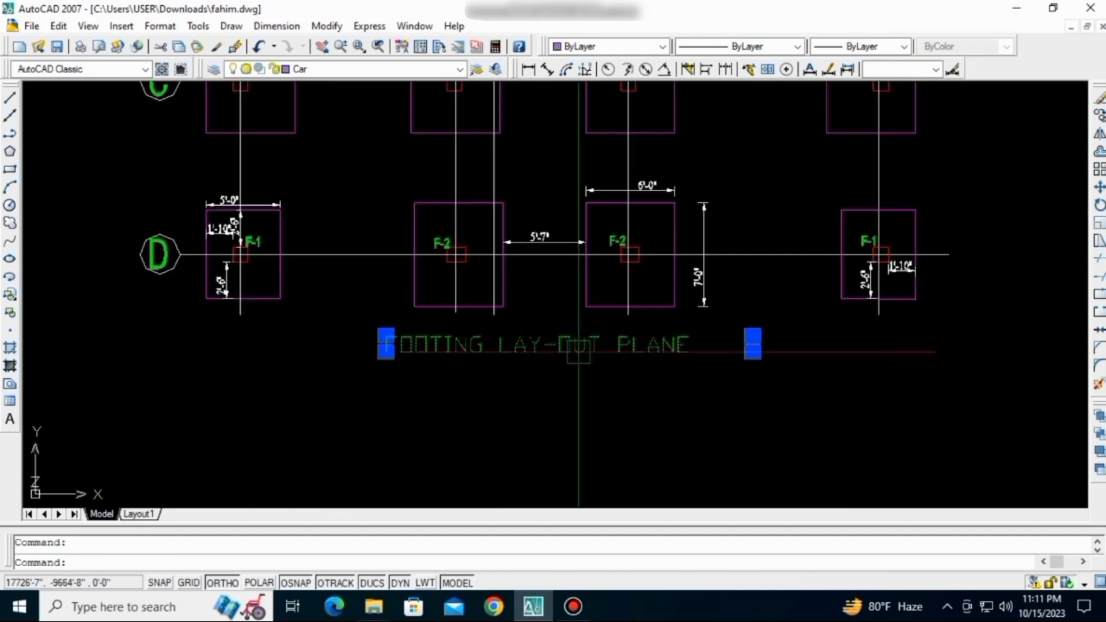
text(co)
key(Return)
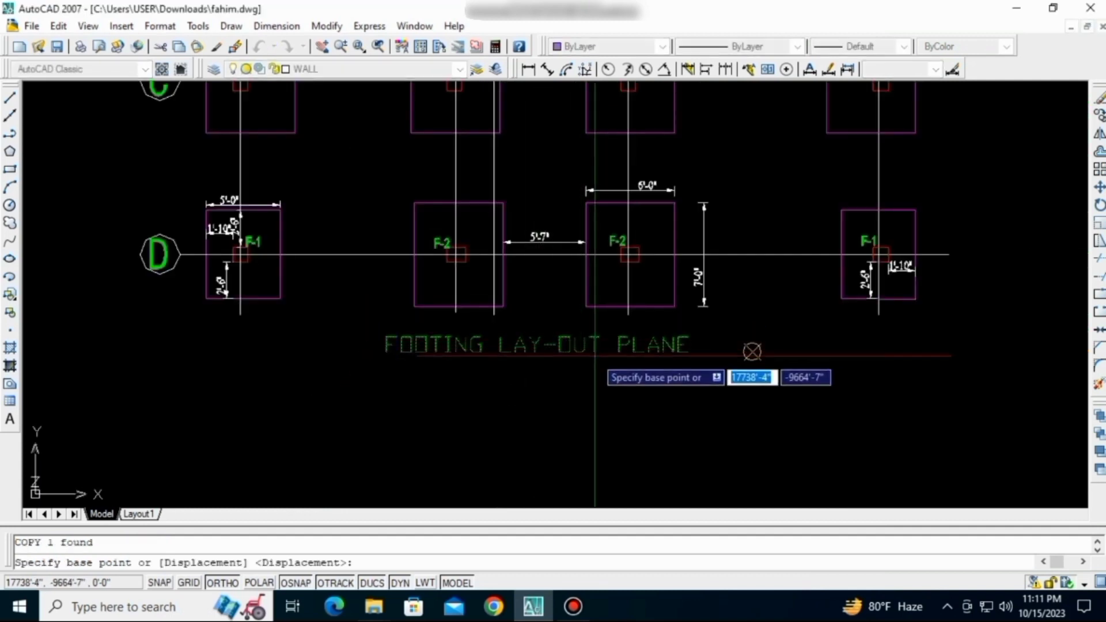
click(596, 353)
scroll(600, 336, down, 6)
scroll(619, 404, down, 2)
scroll(620, 407, down, 2)
middle_drag(620, 407, 619, 202)
scroll(457, 351, up, 4)
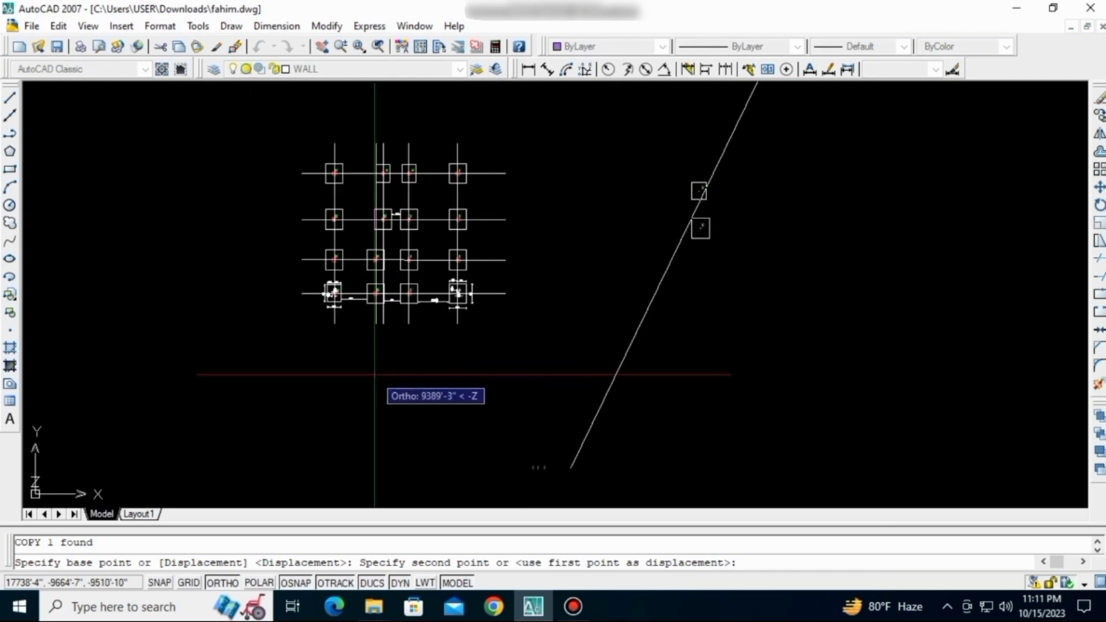
scroll(325, 369, up, 2)
key(F8)
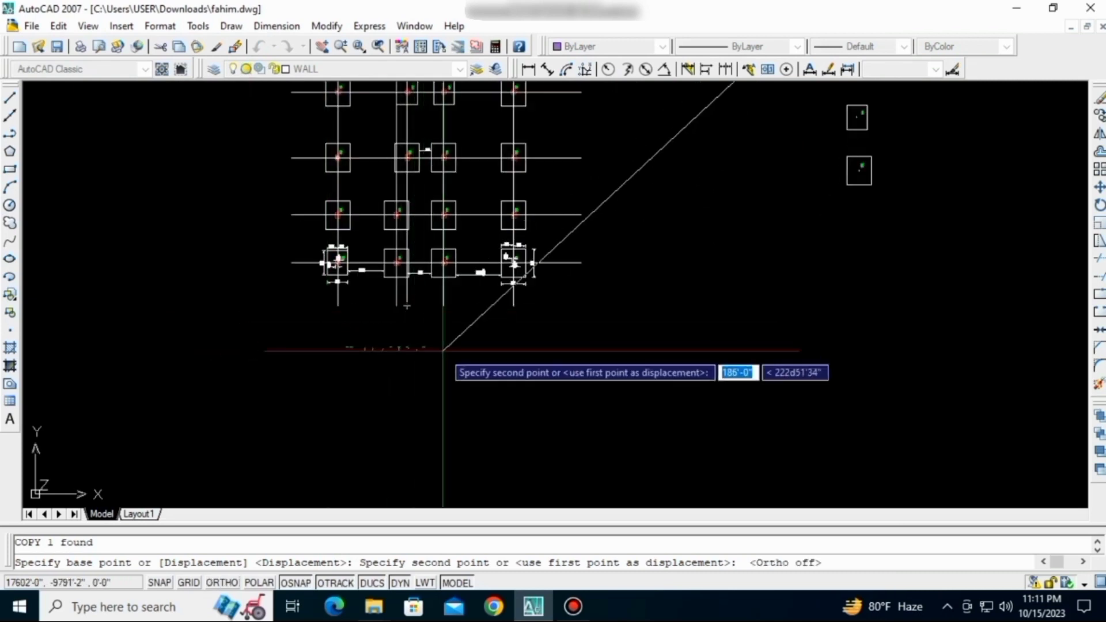
scroll(457, 346, up, 3)
scroll(474, 339, down, 3)
scroll(519, 403, up, 1)
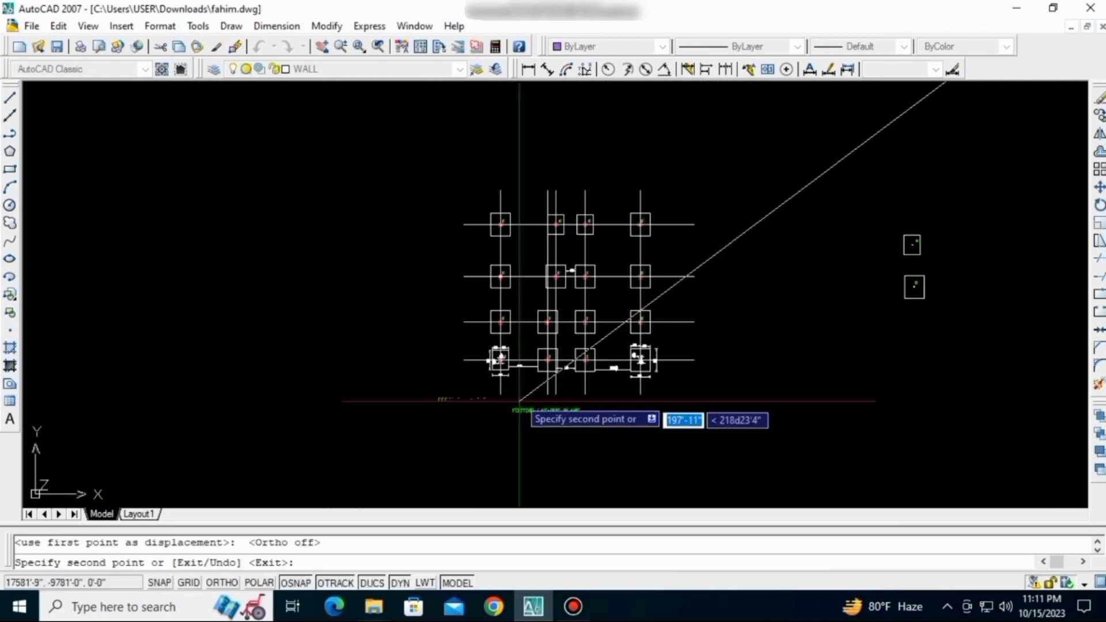
key(Escape)
scroll(577, 396, up, 2)
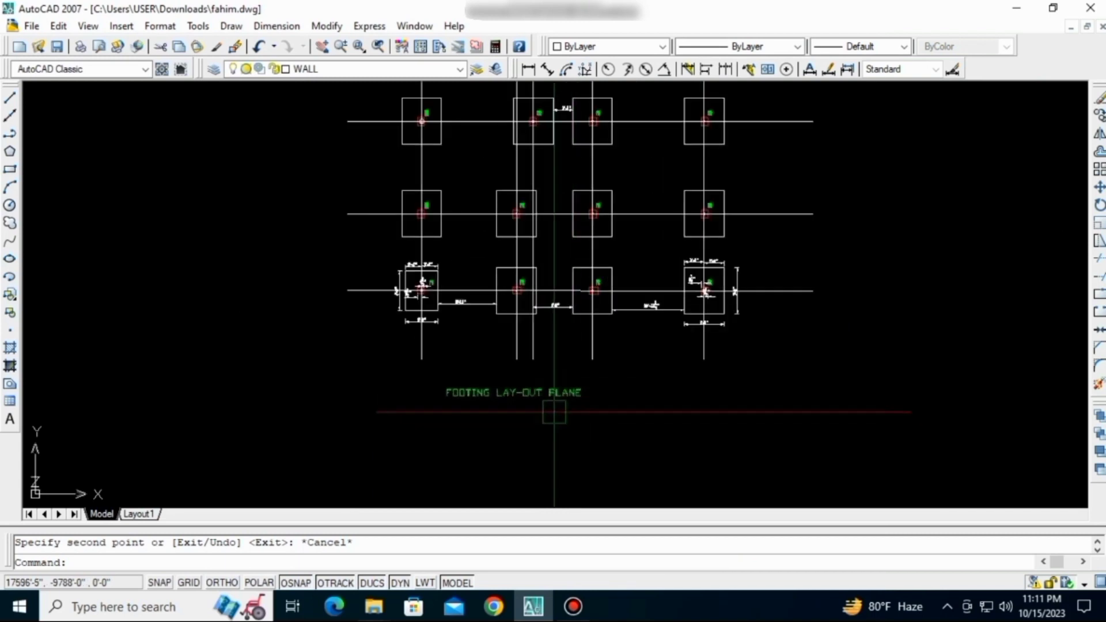
middle_drag(555, 370, 556, 436)
mouse_move(603, 259)
middle_down()
mouse_move(600, 381)
mouse_move(588, 299)
middle_up()
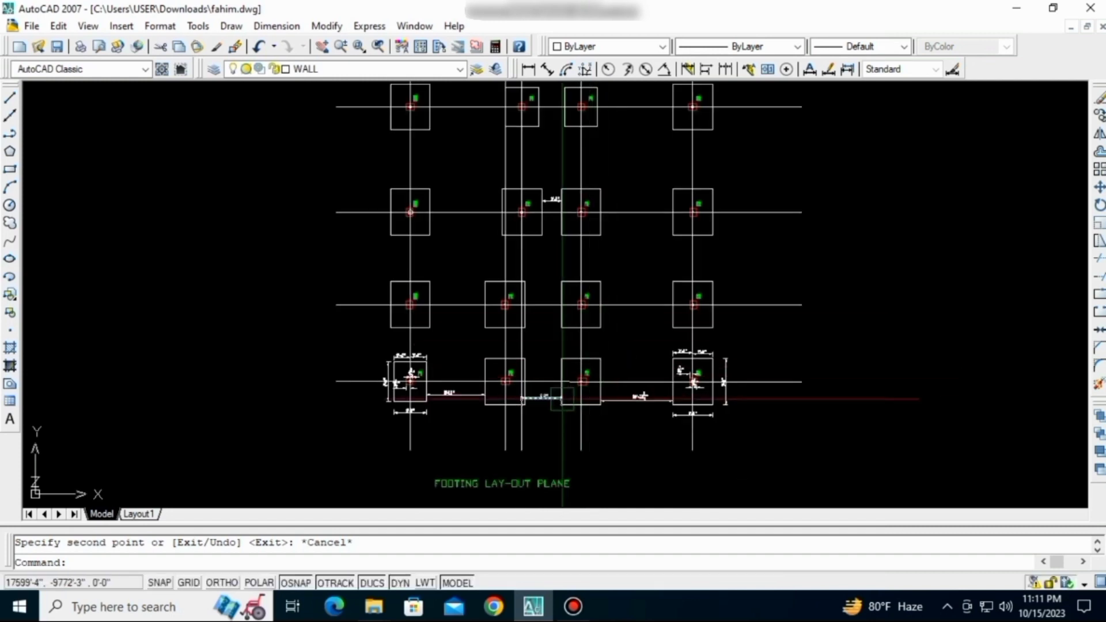
middle_drag(546, 446, 564, 418)
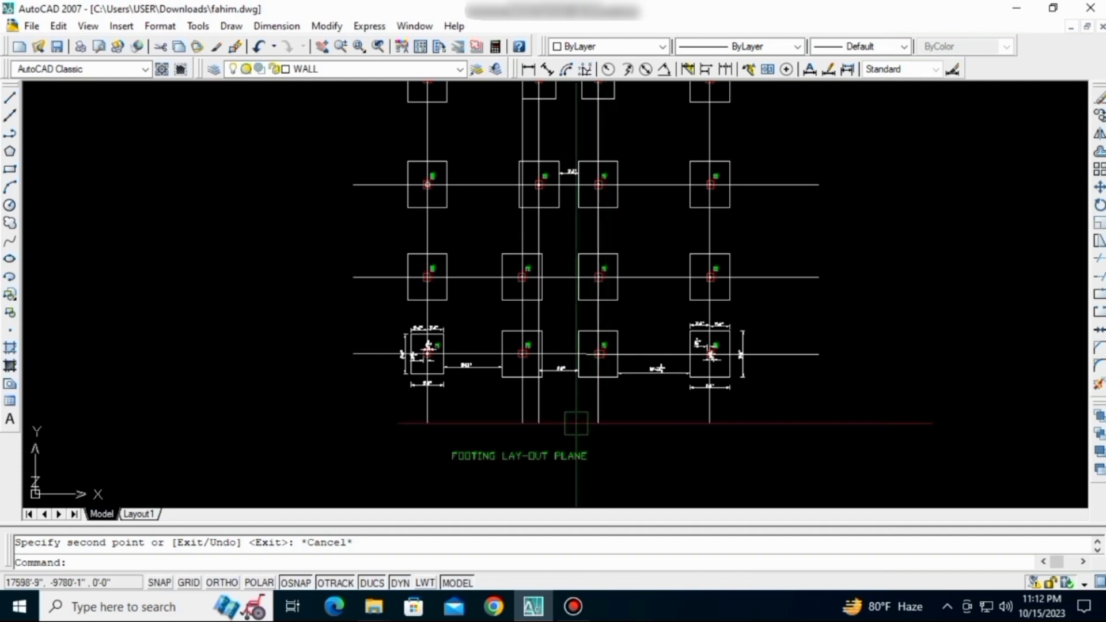
middle_drag(564, 429, 563, 457)
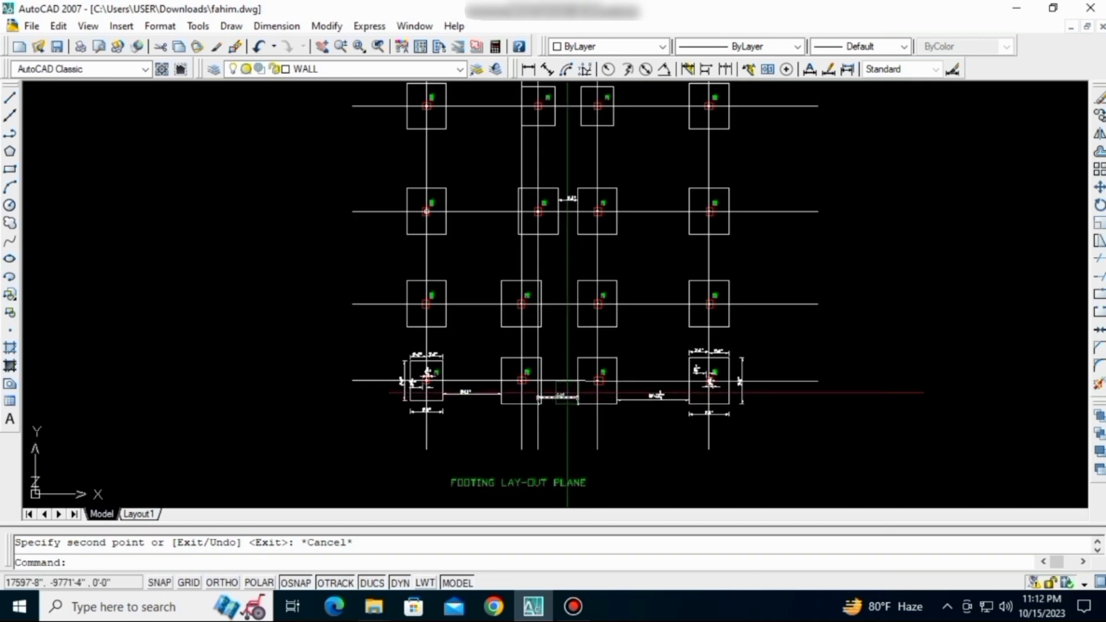
mouse_move(554, 408)
middle_down()
mouse_move(549, 425)
mouse_move(552, 390)
mouse_move(556, 411)
middle_up()
scroll(550, 415, down, 2)
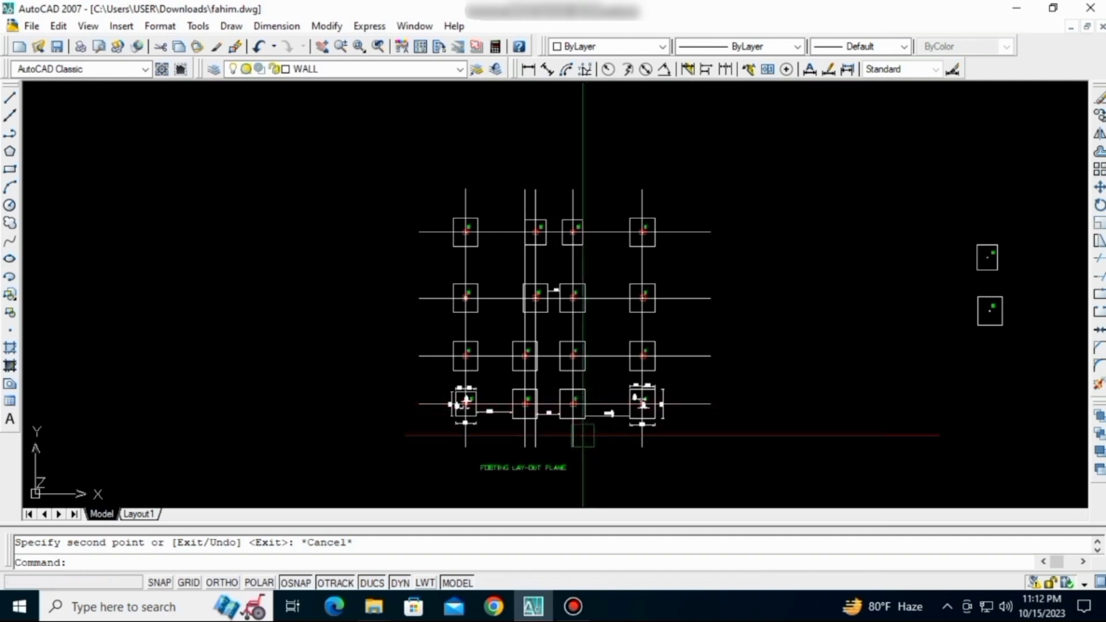
scroll(578, 408, up, 2)
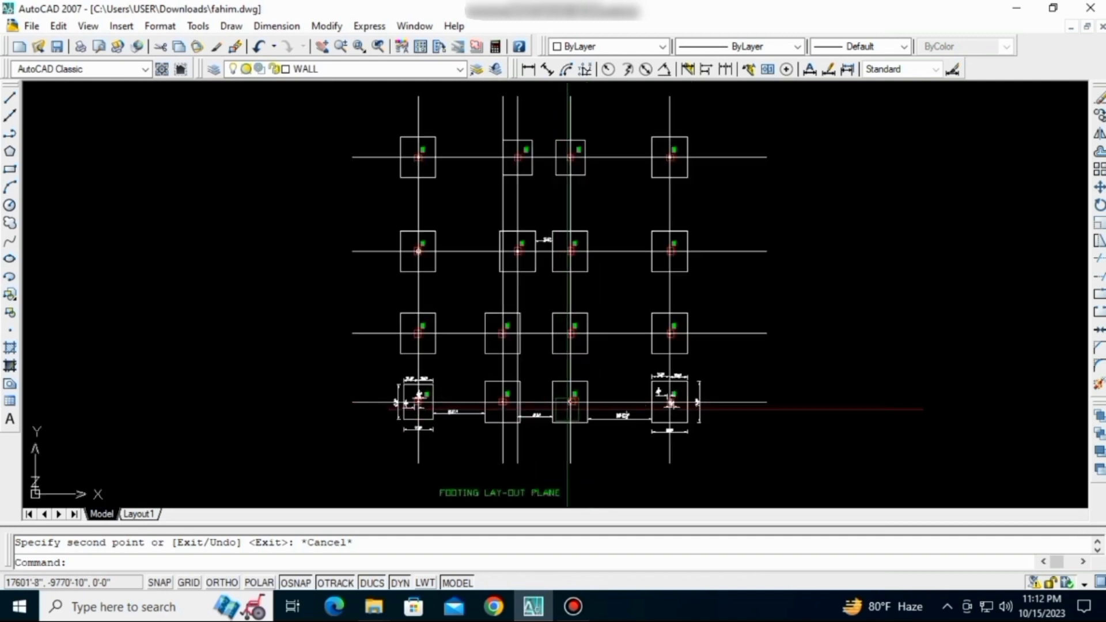